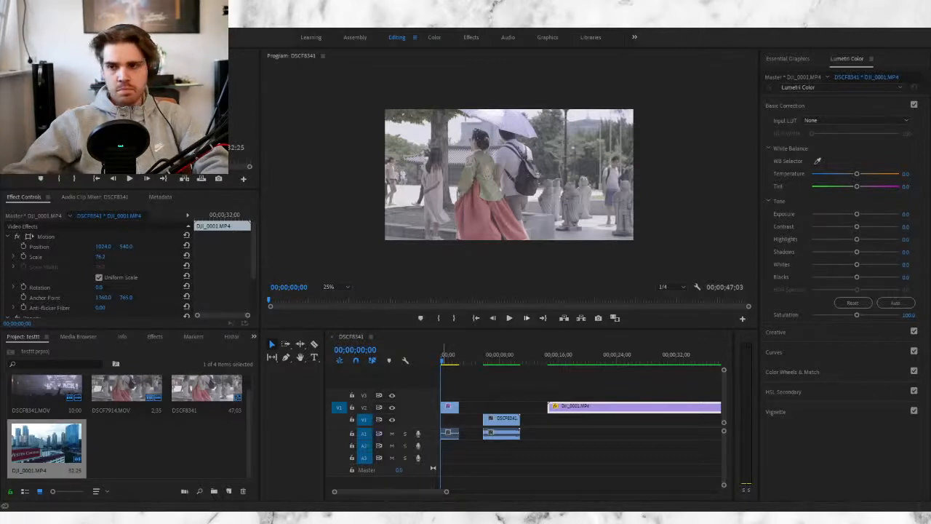
Step: Play back the opening DSCF7914 clip and return the playhead to the start of the sequence
left_click(509, 318)
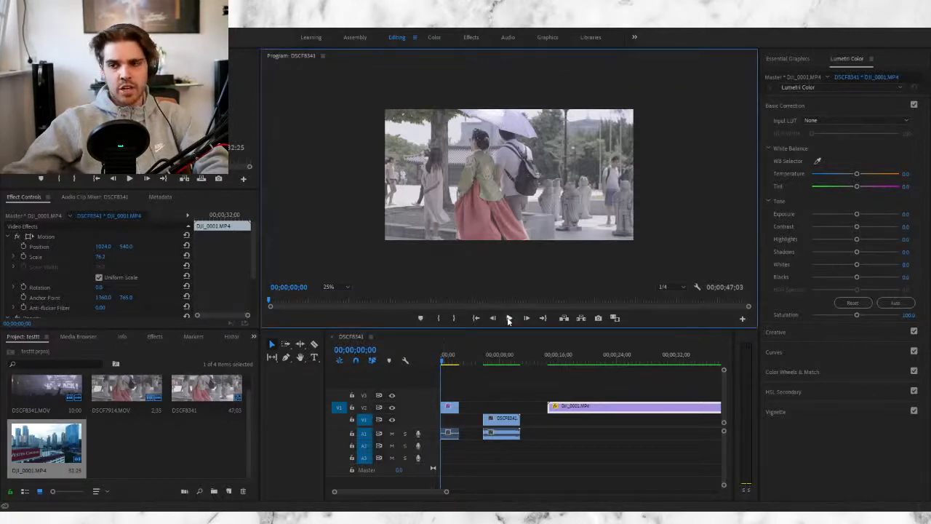
left_click(509, 318)
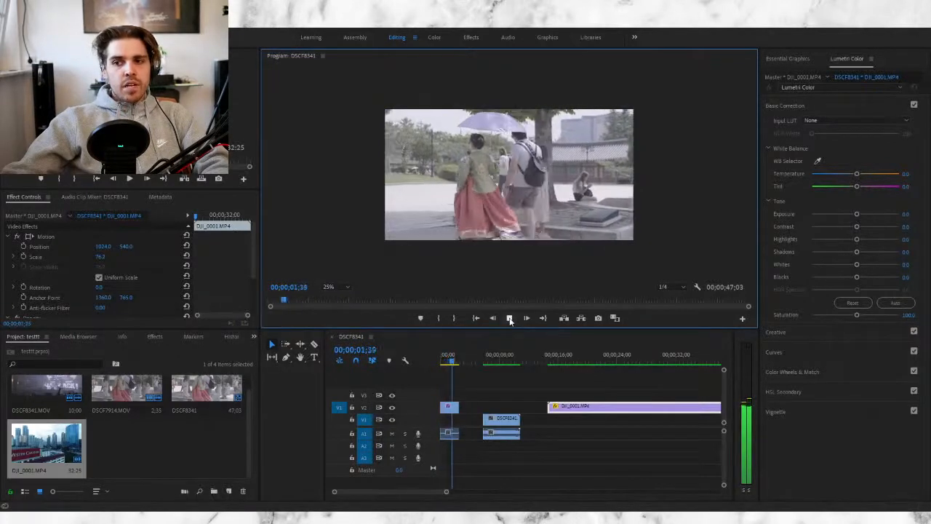
left_click(509, 318)
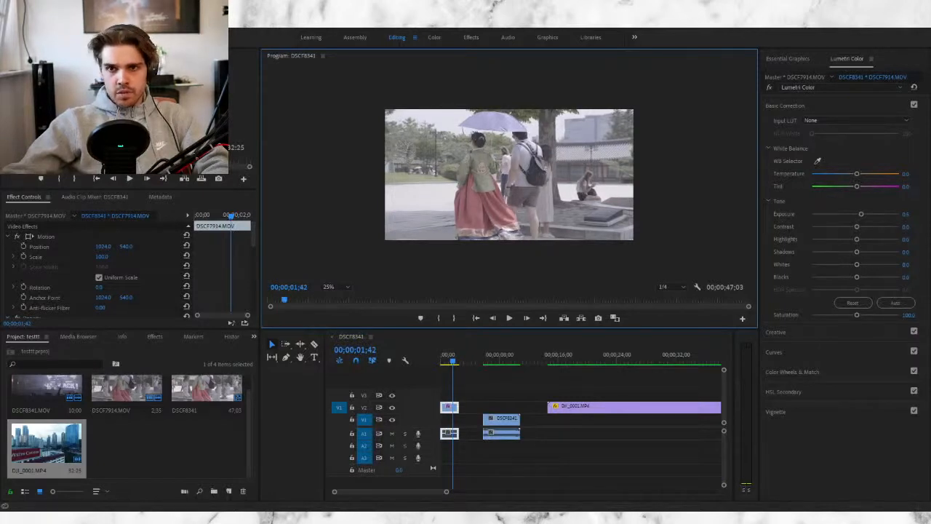
key("ctrl+m")
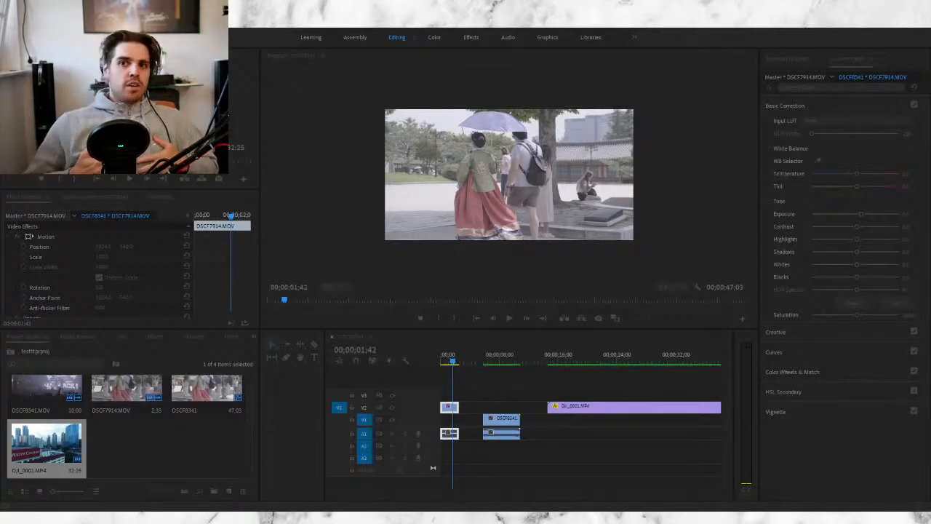
key("space")
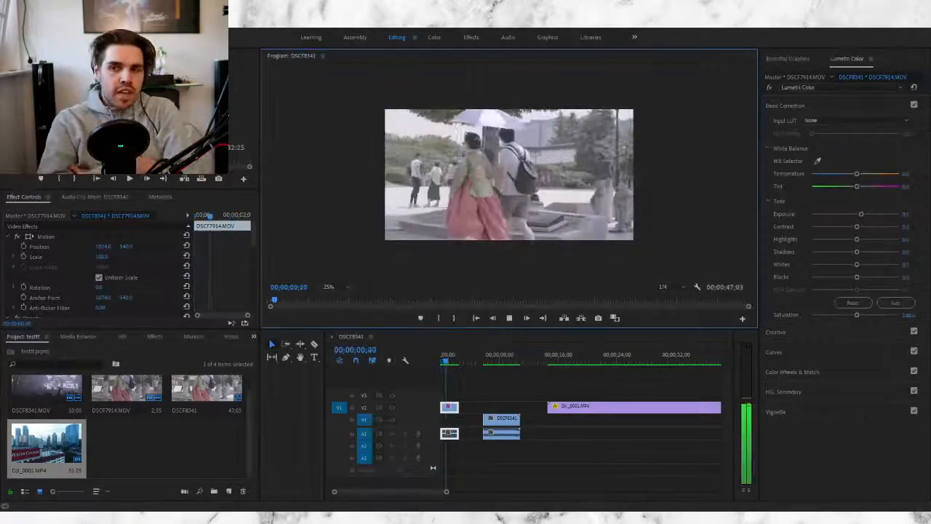
left_click(509, 318)
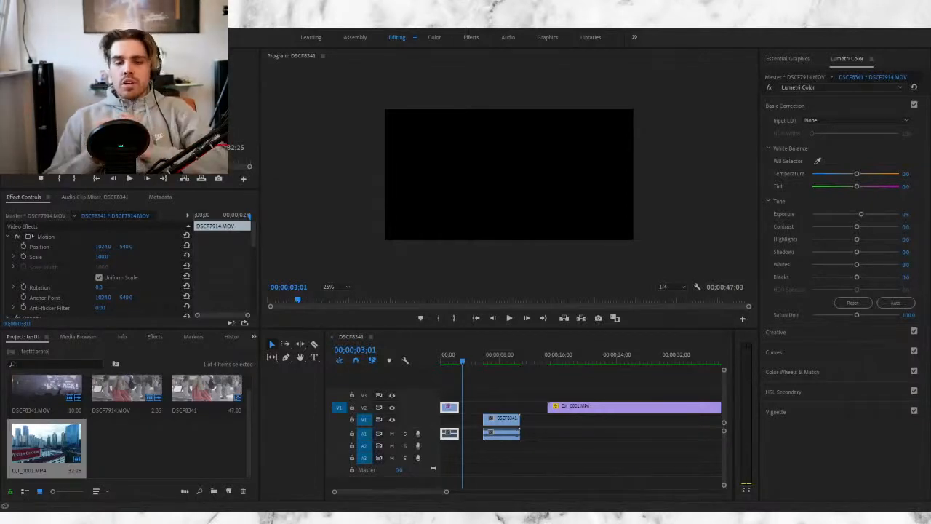
left_click(434, 362)
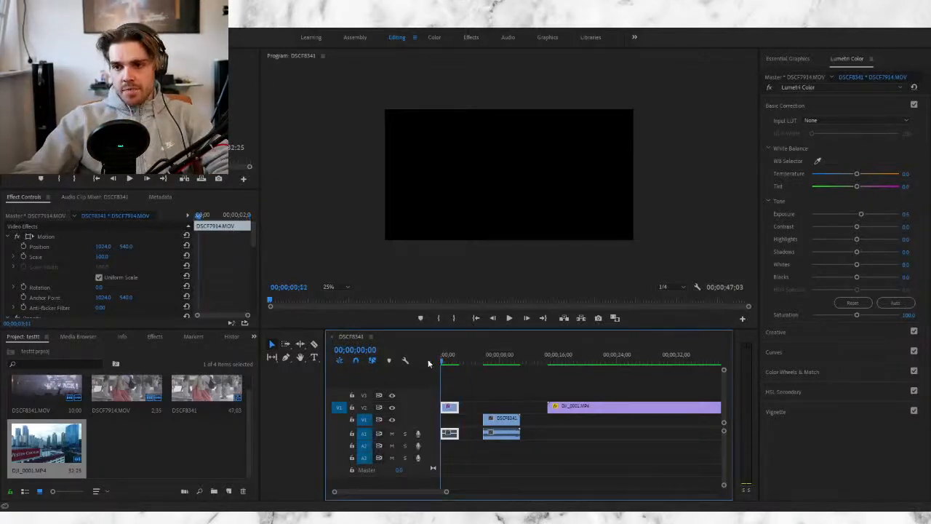
left_click(505, 318)
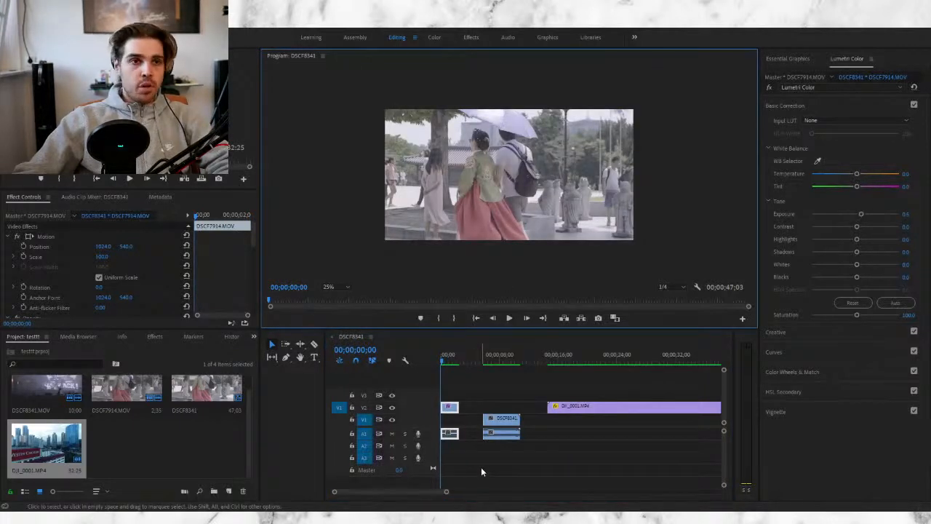
Step: Play the sequence through the DSCF8341 concert clip, pausing midway to step three frames forward
key("space")
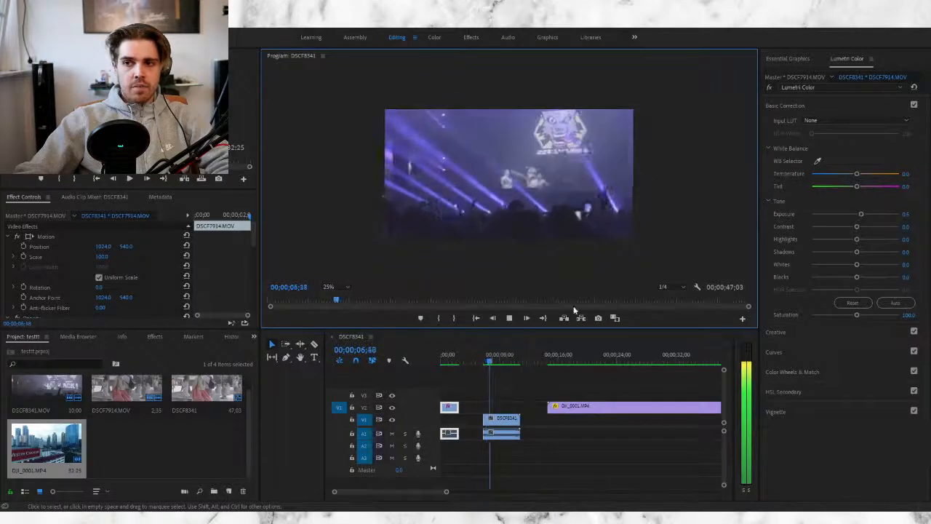
key("space")
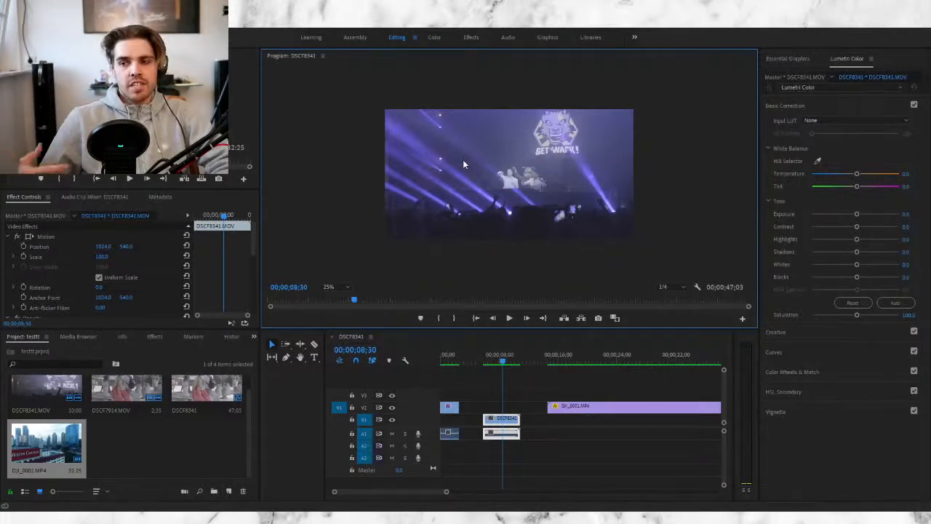
key("Right")
key("Right")
key("Right")
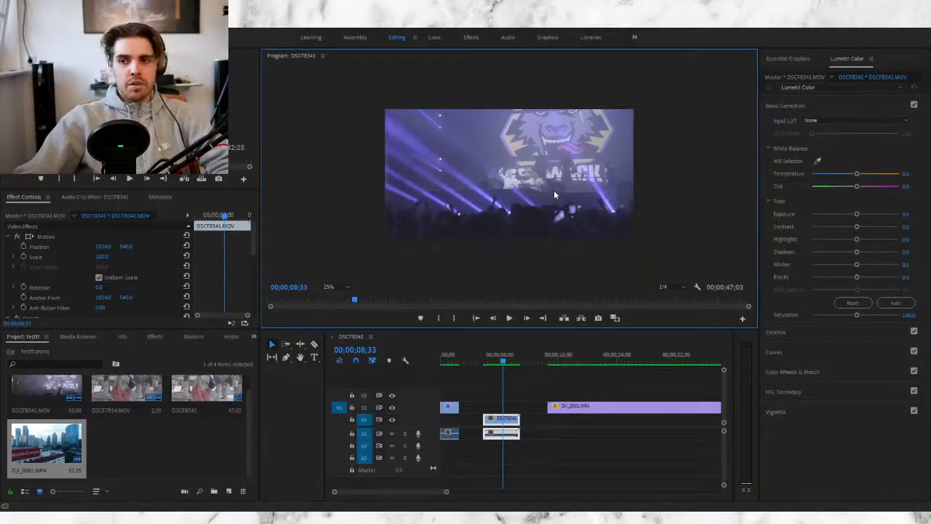
key("space")
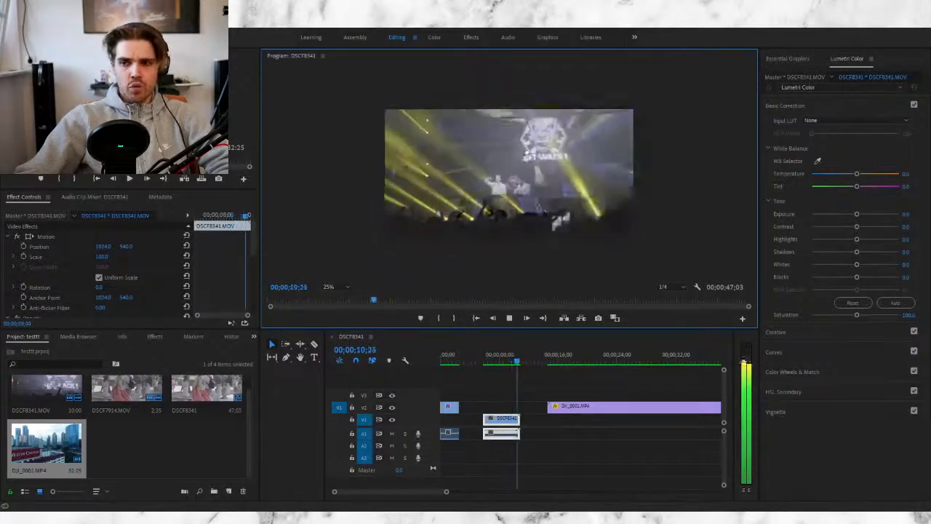
key("space")
Step: Move the DJI_0001 clip earlier to start at 00;00;12;22 and play back its footage
left_click_drag(564, 408, 549, 408)
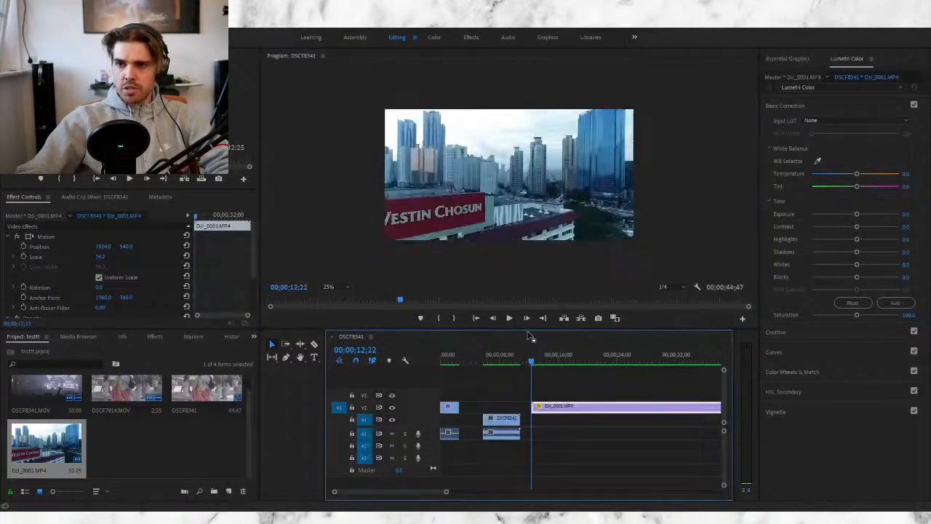
key("space")
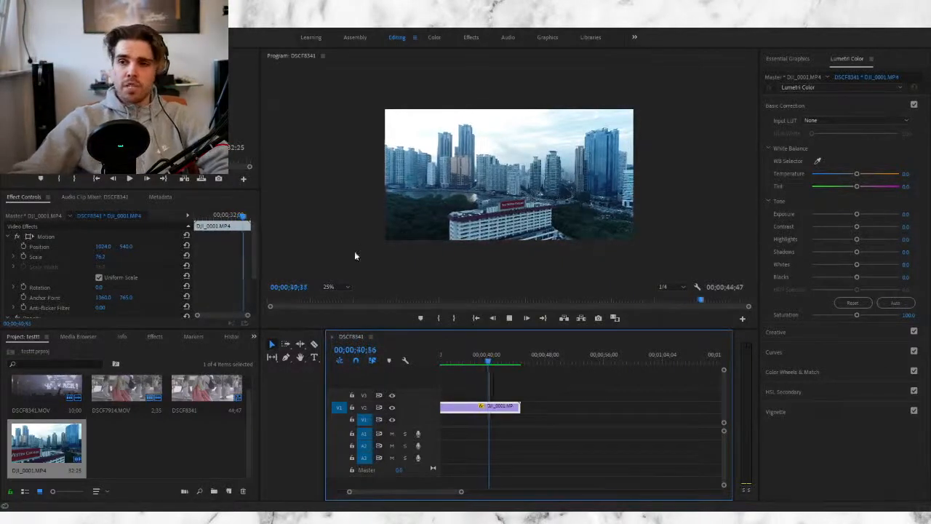
key("space")
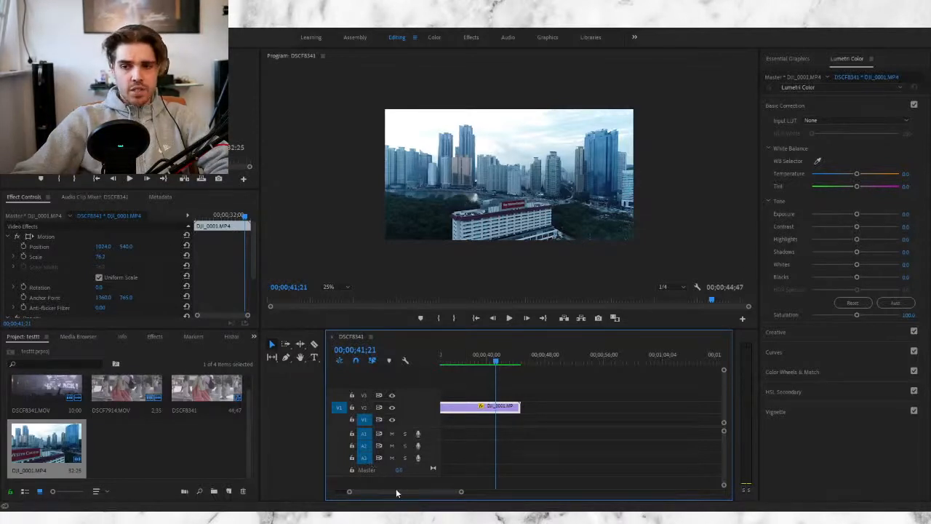
Step: Close the timeline gaps so the DSCF8341 and DJI_0001 clips follow directly after the opening clip, with the playhead at the start
left_click_drag(383, 493, 353, 499)
left_click(442, 357)
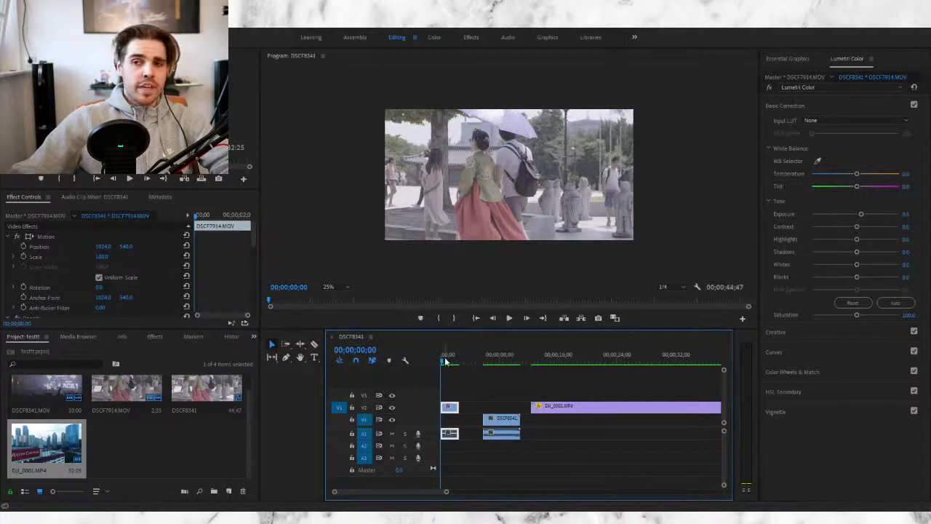
mouse_move(500, 420)
left_mouse_down()
mouse_move(477, 419)
mouse_move(509, 416)
mouse_move(499, 416)
left_mouse_up()
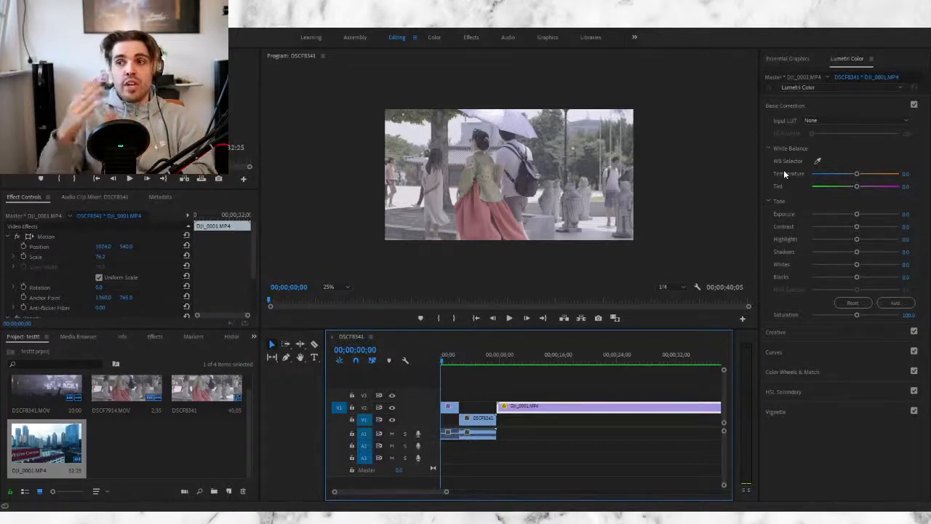
Step: Try the opening clip's white balance temperature at about 13 and about -19, and return it to nearly neutral
mouse_move(857, 173)
left_mouse_down()
mouse_move(871, 178)
mouse_move(861, 176)
left_mouse_up()
left_click(447, 408)
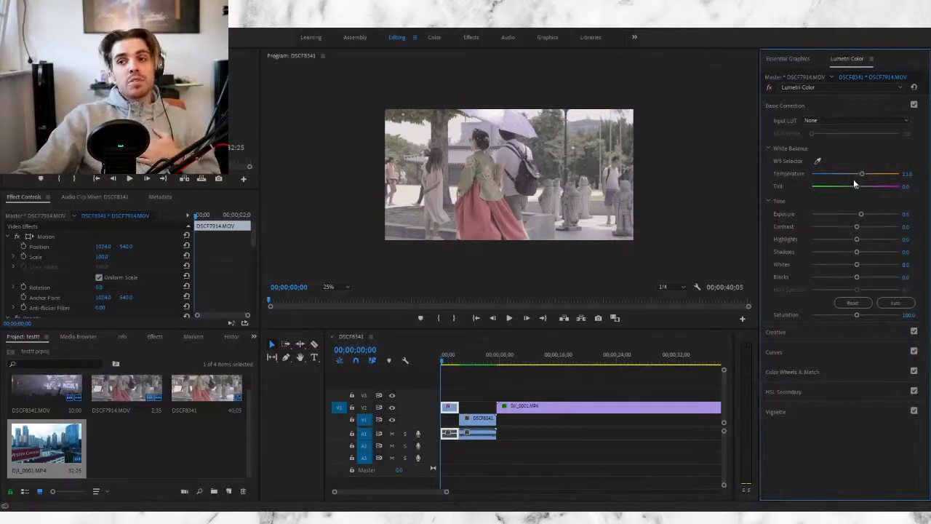
left_click_drag(862, 174, 847, 177)
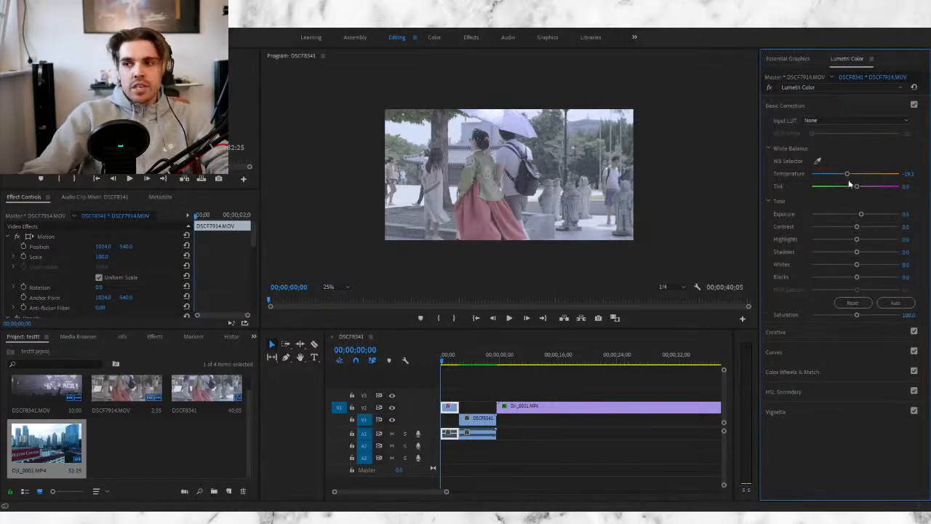
left_click_drag(850, 174, 856, 177)
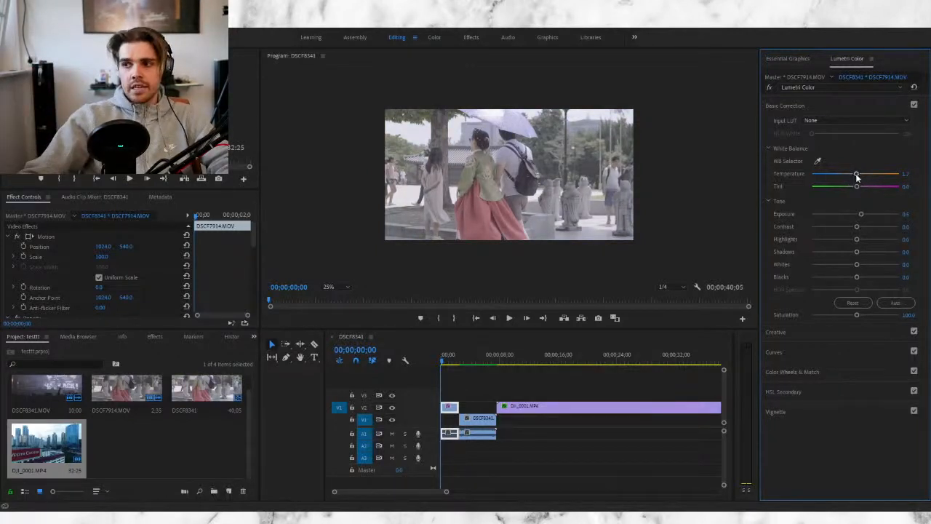
left_click_drag(858, 176, 855, 176)
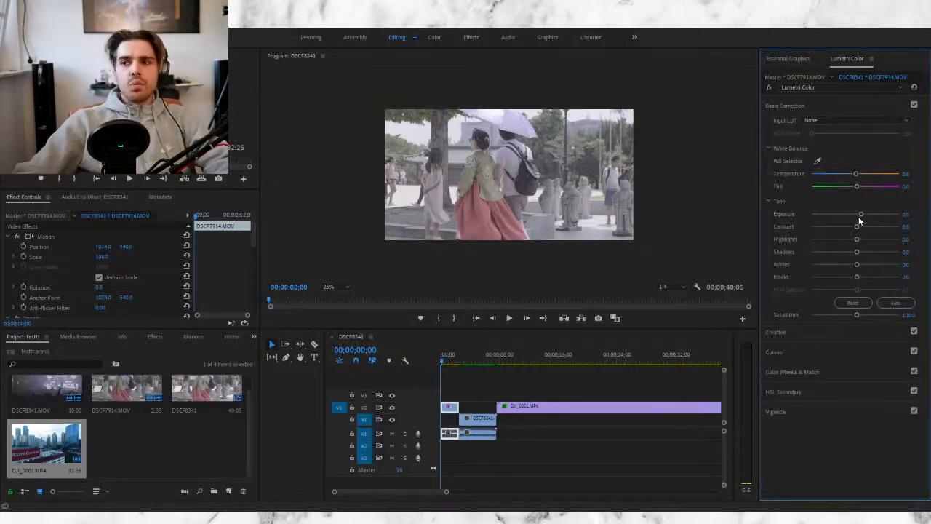
Step: Try the opening clip's exposure at about 3 and about -3.7, and bring it back to 0.1
left_click_drag(860, 221, 857, 219)
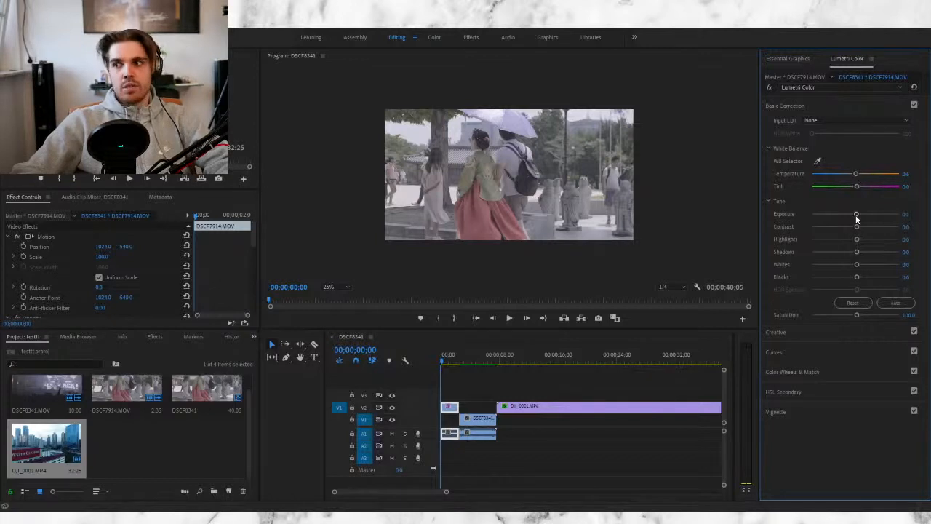
mouse_move(857, 217)
left_mouse_down()
mouse_move(868, 218)
mouse_move(859, 220)
left_mouse_up()
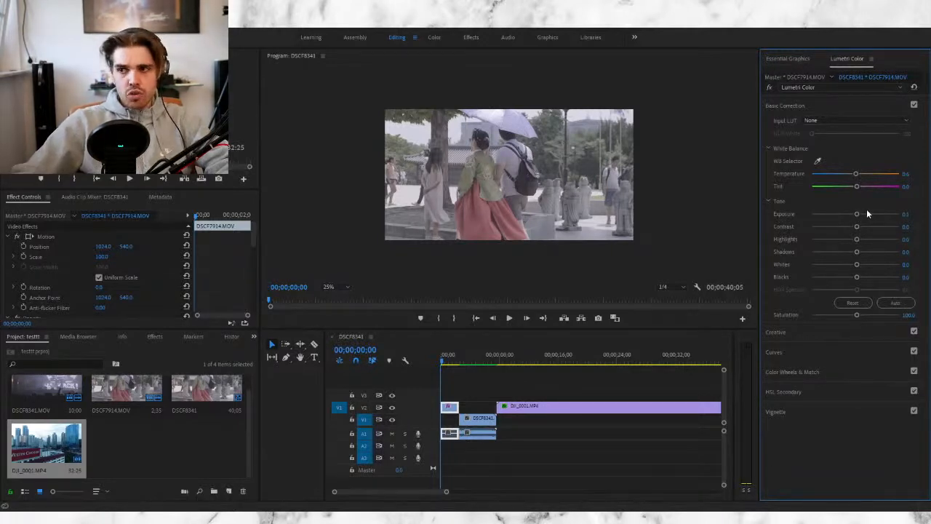
left_click_drag(857, 215, 884, 215)
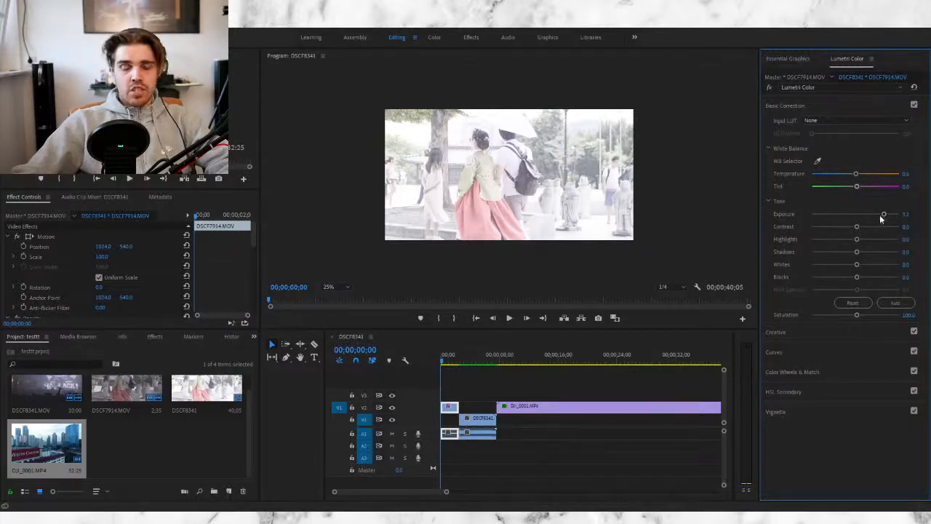
left_click_drag(885, 218, 855, 215)
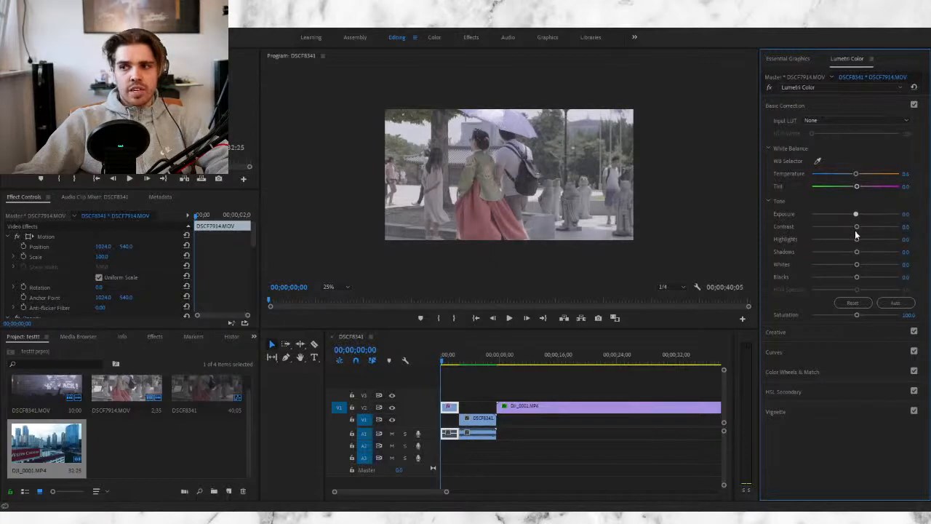
left_click_drag(856, 231, 818, 227)
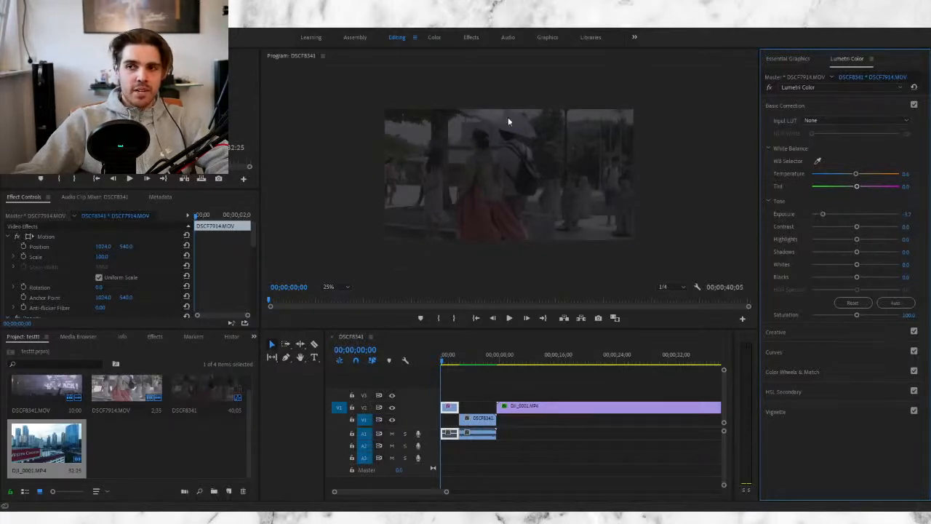
left_click_drag(822, 216, 856, 215)
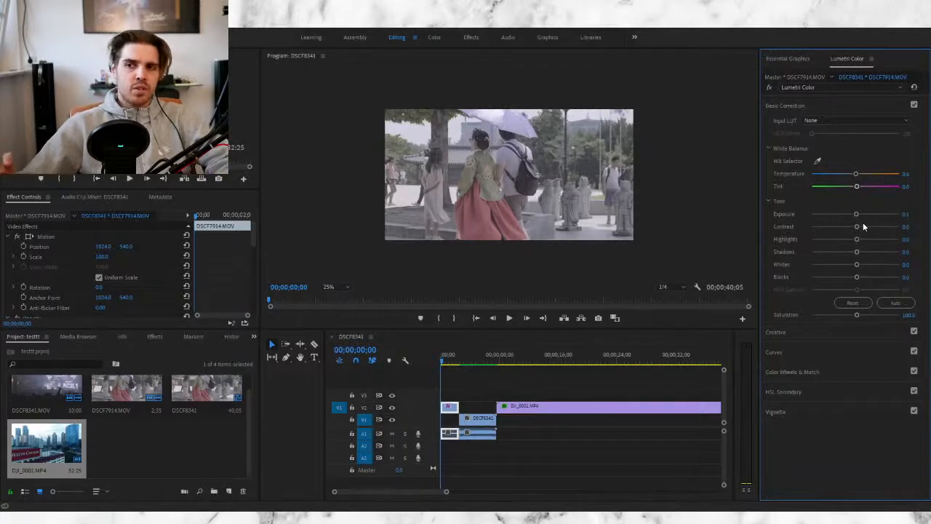
Step: Set the Program monitor's zoom level to Fit and reset the opening clip's exposure to 0
left_click(348, 285)
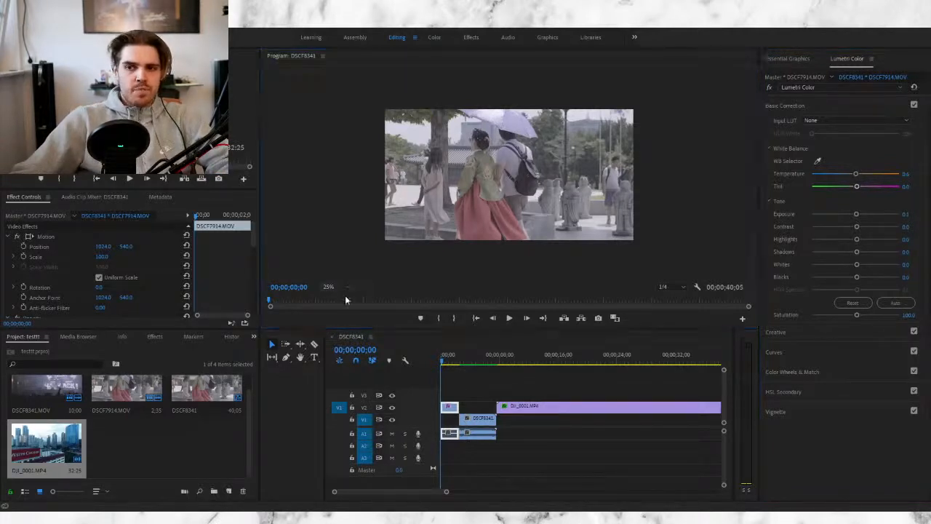
left_click(331, 287)
left_click(338, 295)
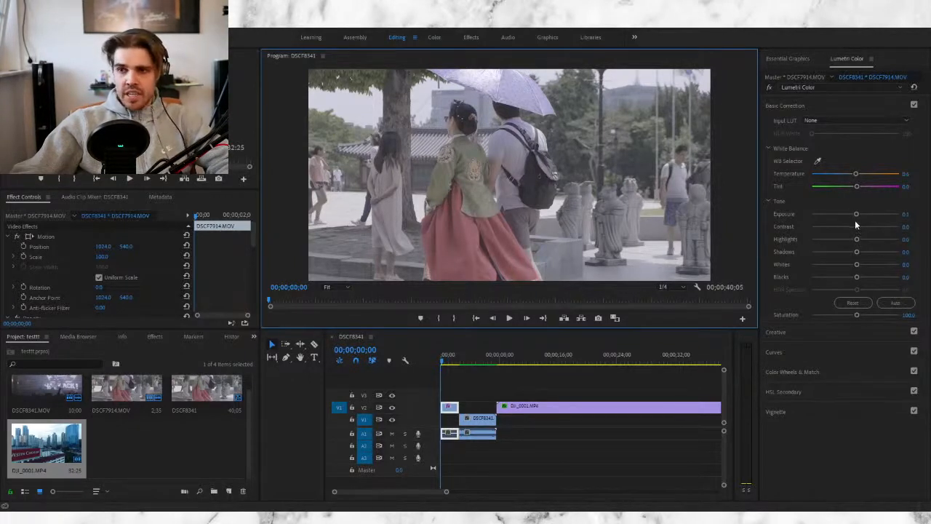
left_click(906, 214)
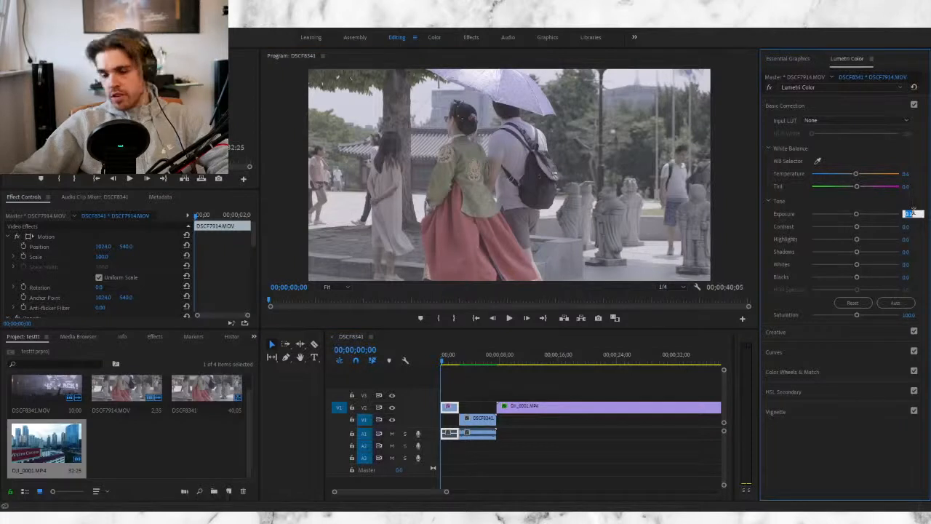
key("Return")
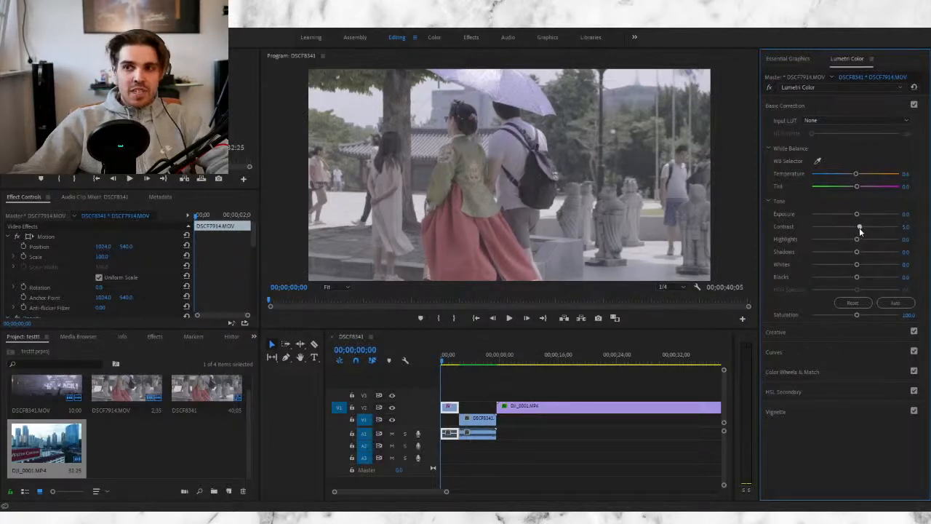
Step: Try the opening clip's contrast at 100 and -100, and reset it to 0
left_click_drag(876, 230, 903, 233)
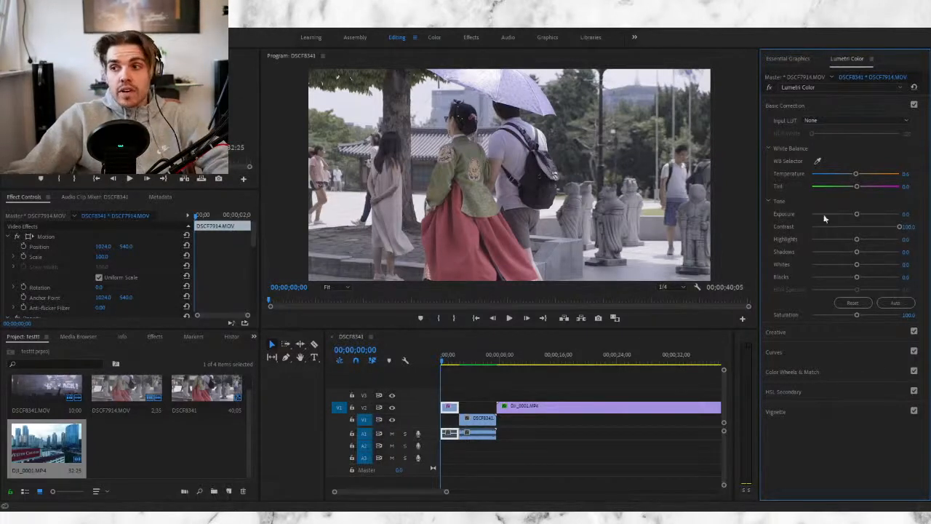
left_click_drag(895, 227, 791, 230)
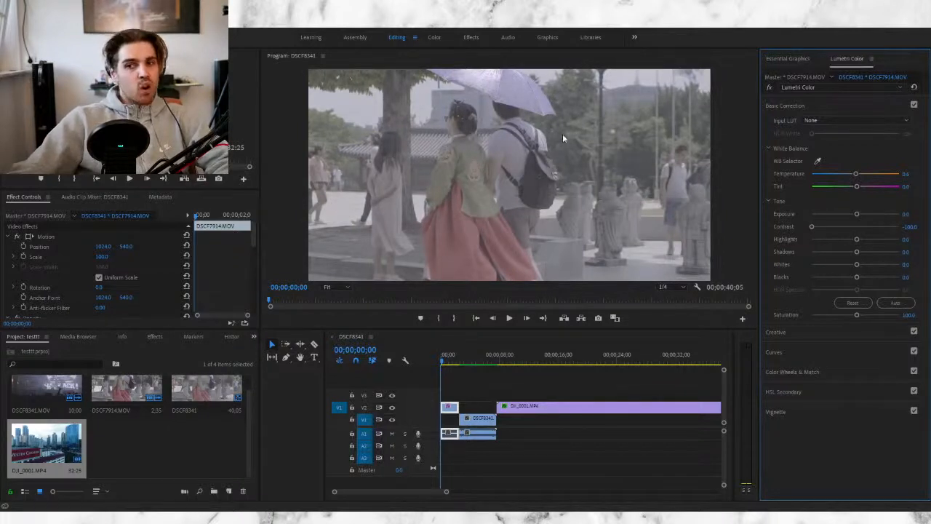
left_click_drag(812, 226, 857, 244)
left_click(905, 227)
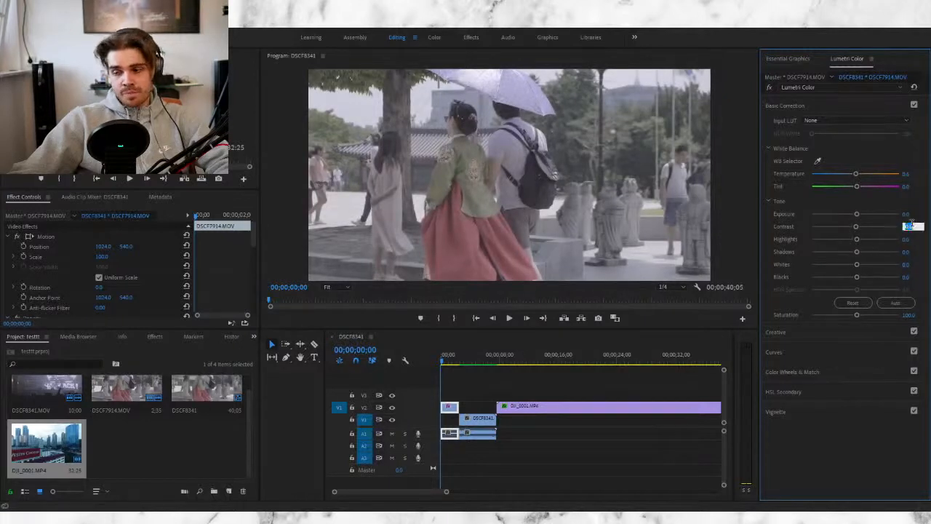
type("0")
key("Return")
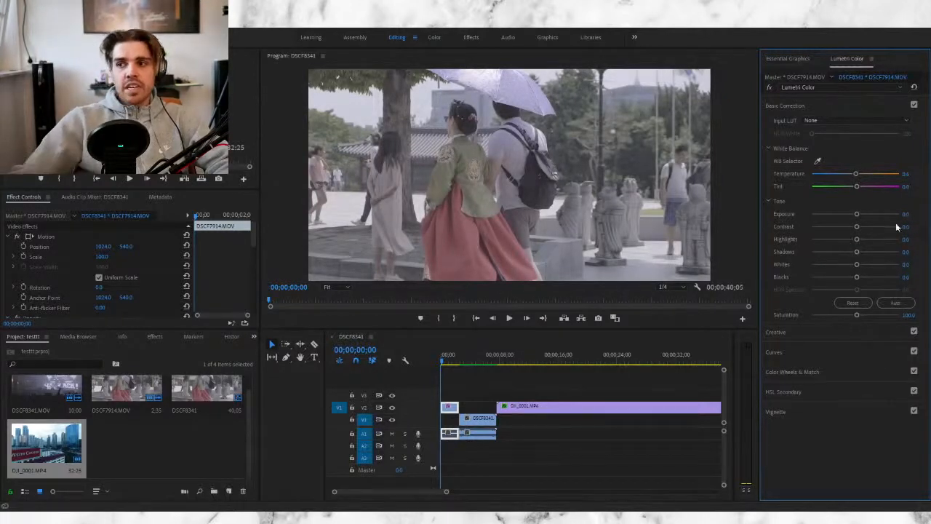
Step: Try the opening clip's contrast at about 55, 25, 0 and 91, and bring it back to nearly neutral
left_click_drag(858, 228, 880, 228)
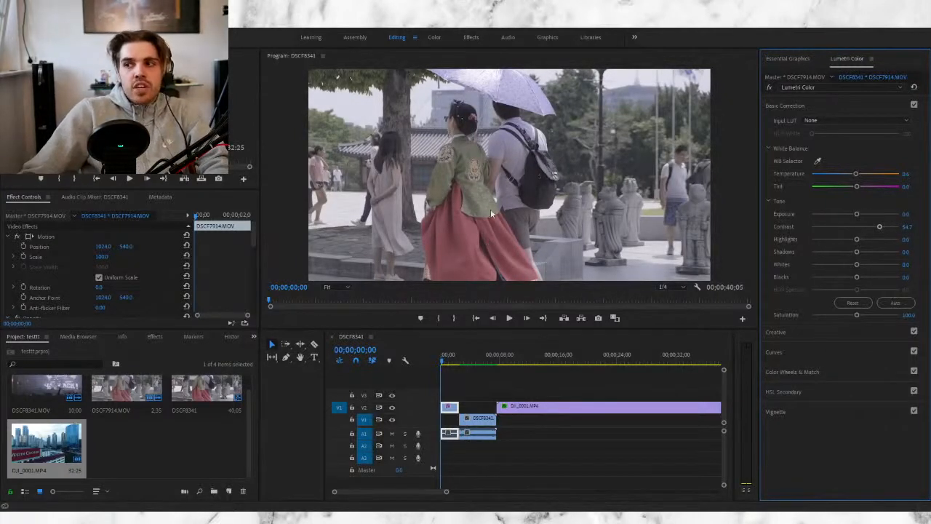
left_click_drag(880, 227, 867, 229)
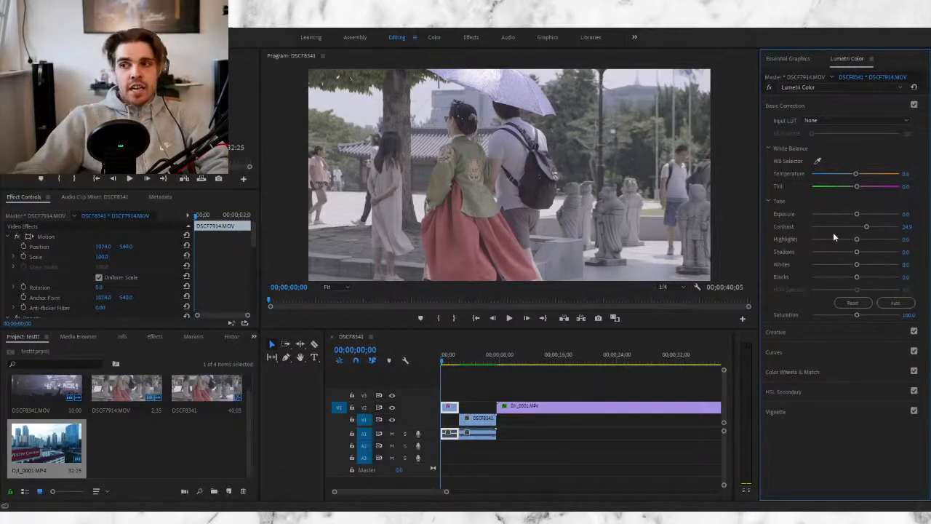
left_click_drag(866, 227, 861, 228)
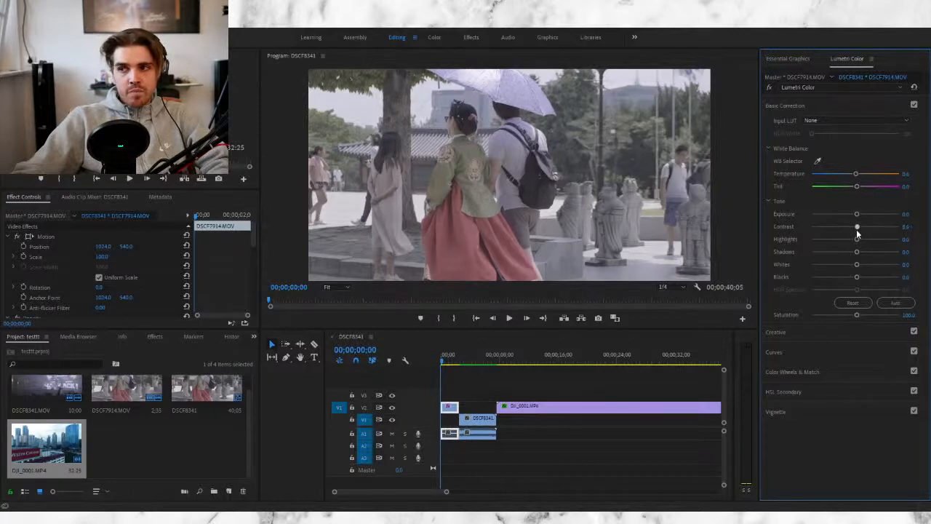
left_click(911, 227)
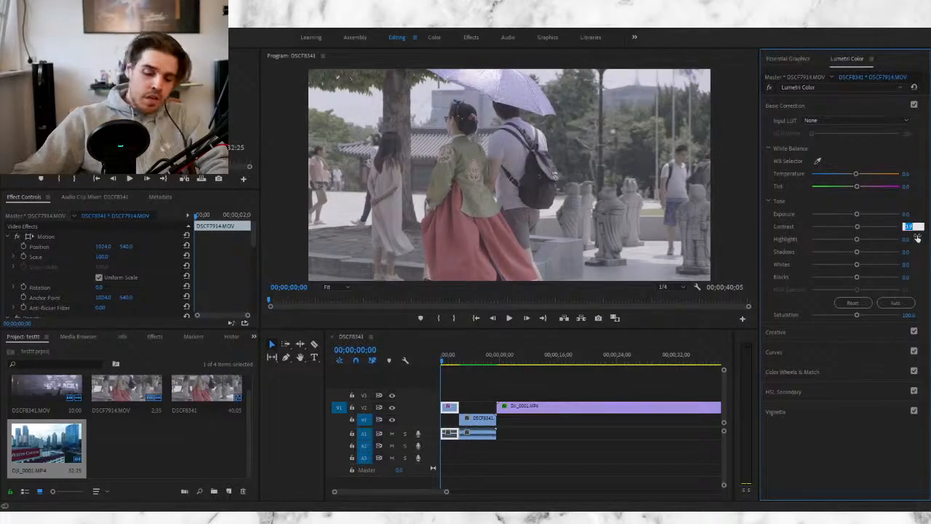
type("0")
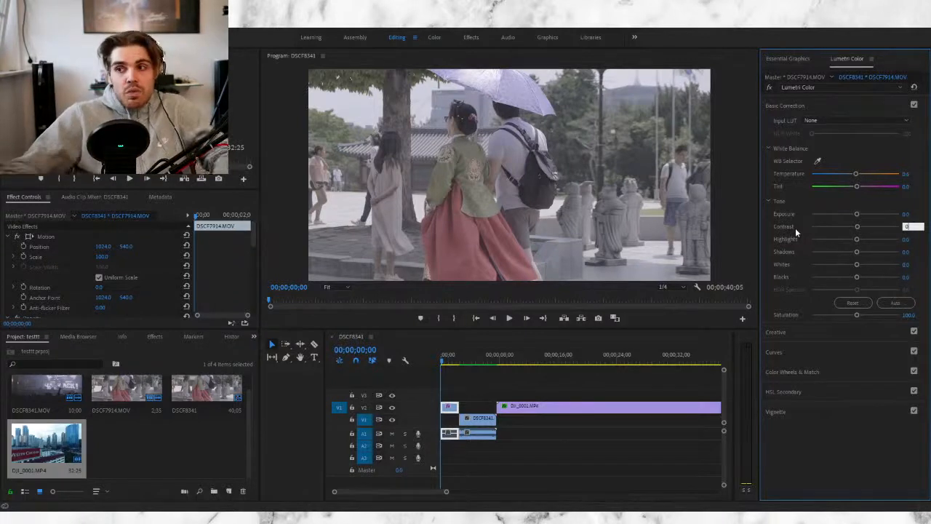
type("91.1")
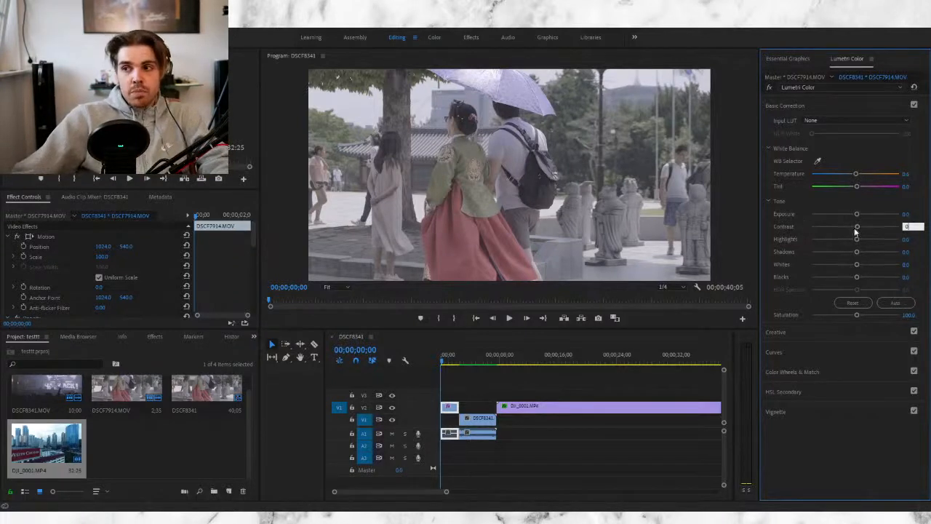
key("Return")
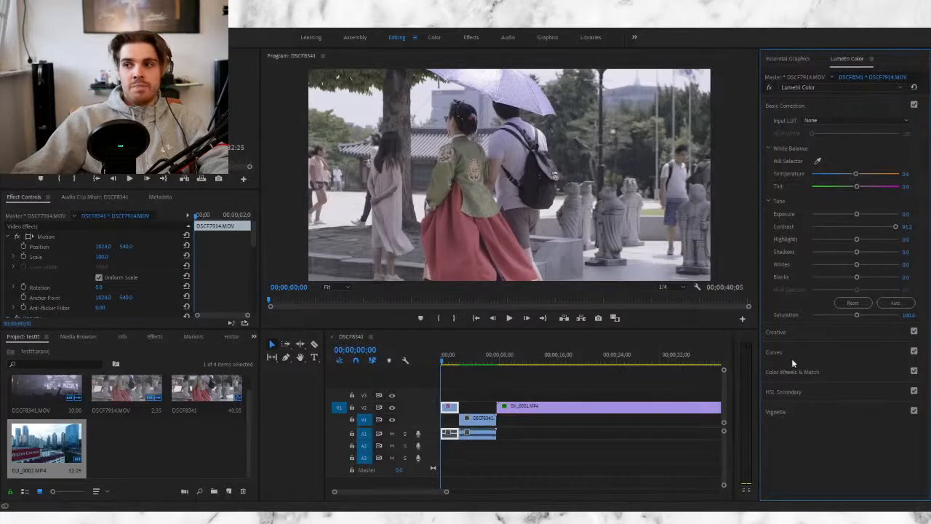
left_click_drag(896, 227, 855, 230)
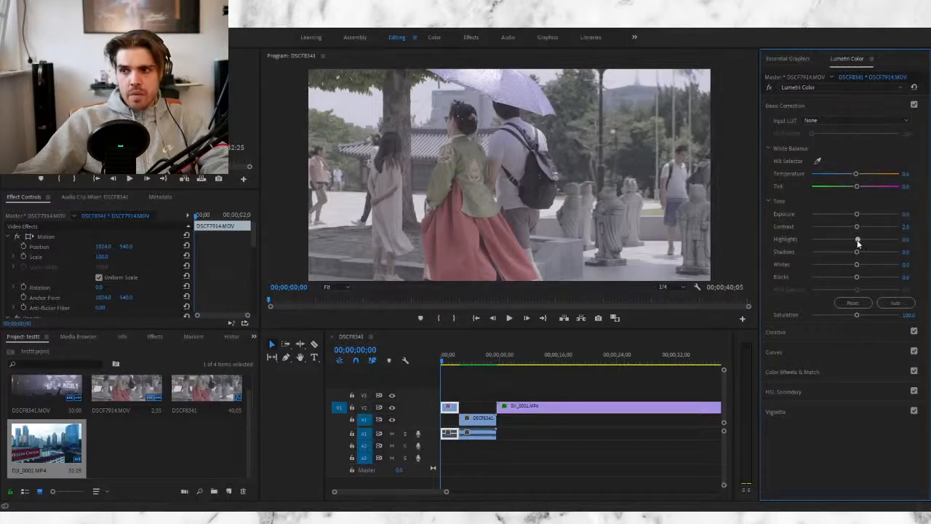
Step: Try the opening clip's highlights at about 34 and 62, and lower them to about -28
left_click_drag(861, 241, 870, 241)
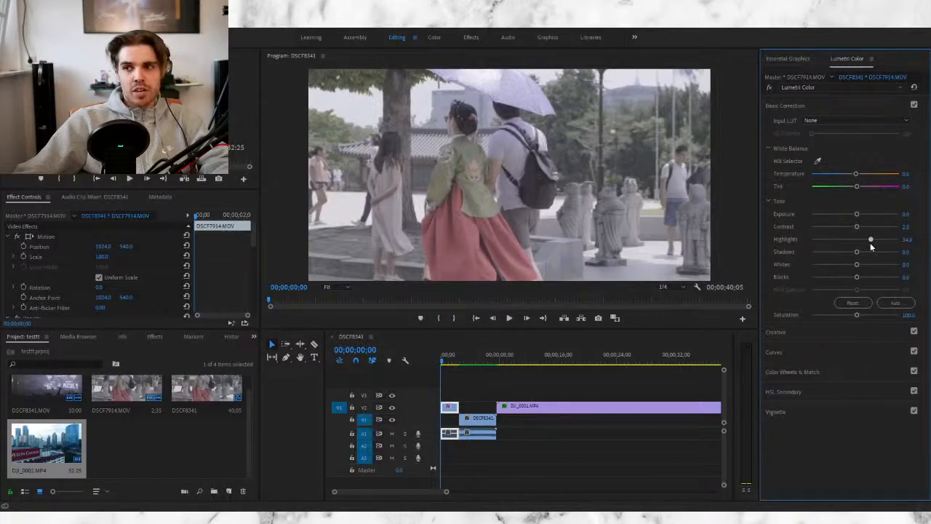
left_click_drag(872, 240, 881, 243)
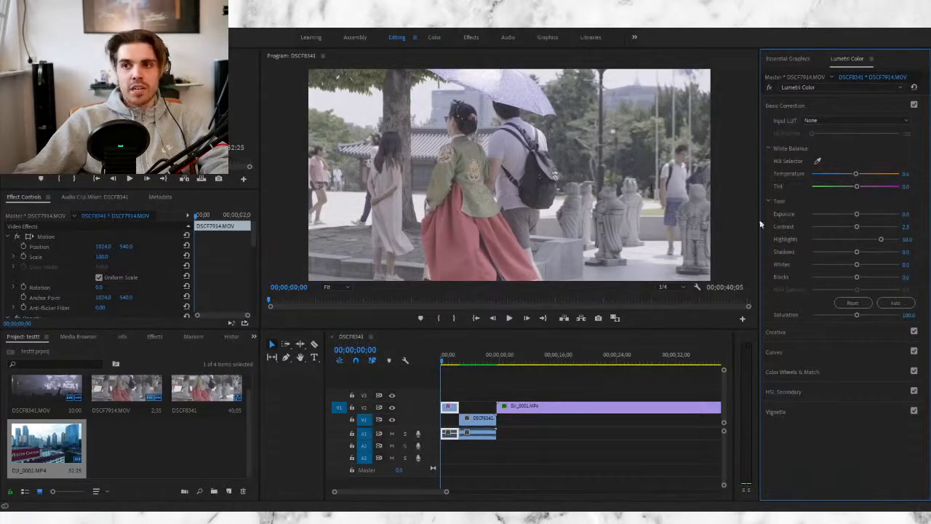
left_click(883, 240)
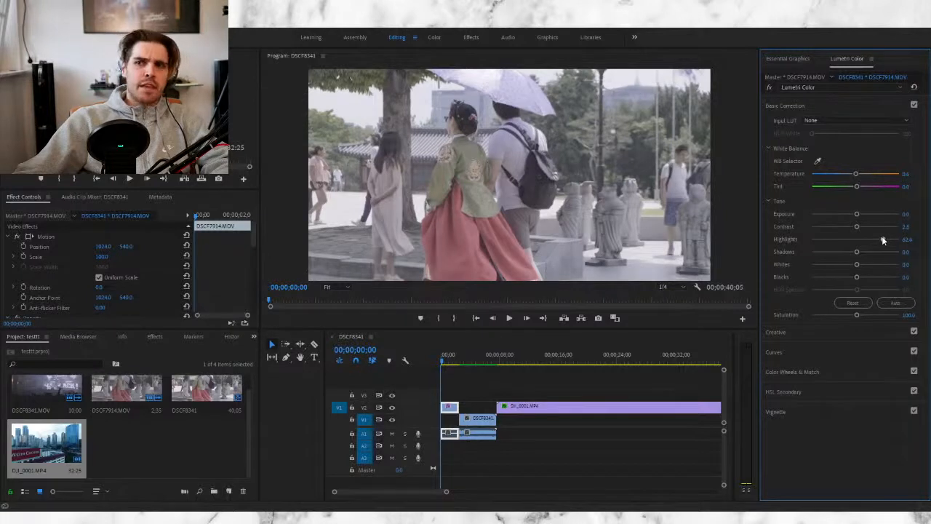
left_click_drag(883, 240, 842, 240)
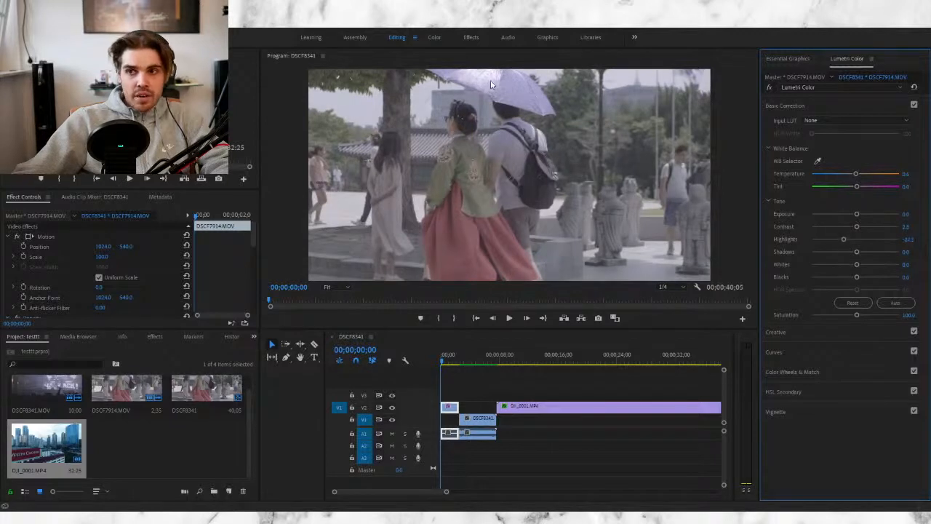
left_click_drag(843, 239, 841, 240)
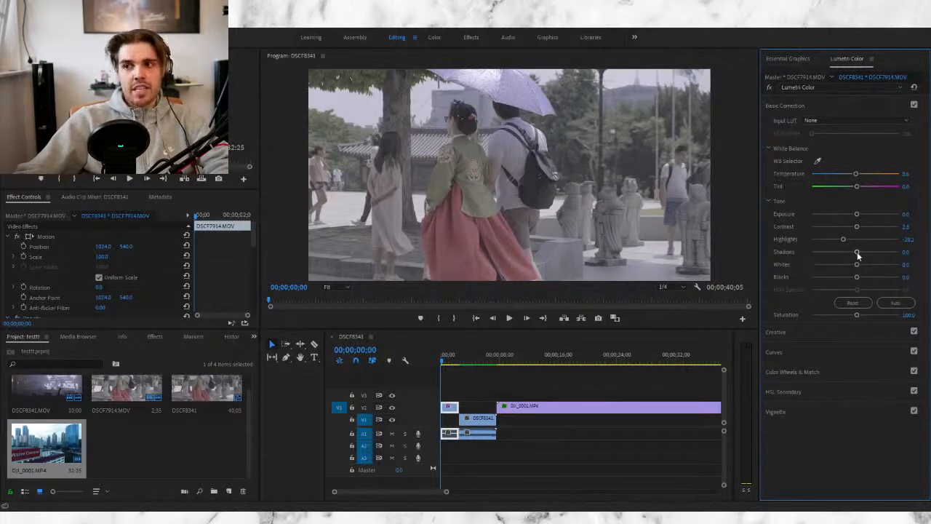
Step: Try the opening clip's shadows at about -47, 37 and 15, nudge the blacks slightly, and leave shadows at about -29
mouse_move(857, 252)
left_mouse_down()
mouse_move(829, 254)
mouse_move(847, 254)
left_mouse_up()
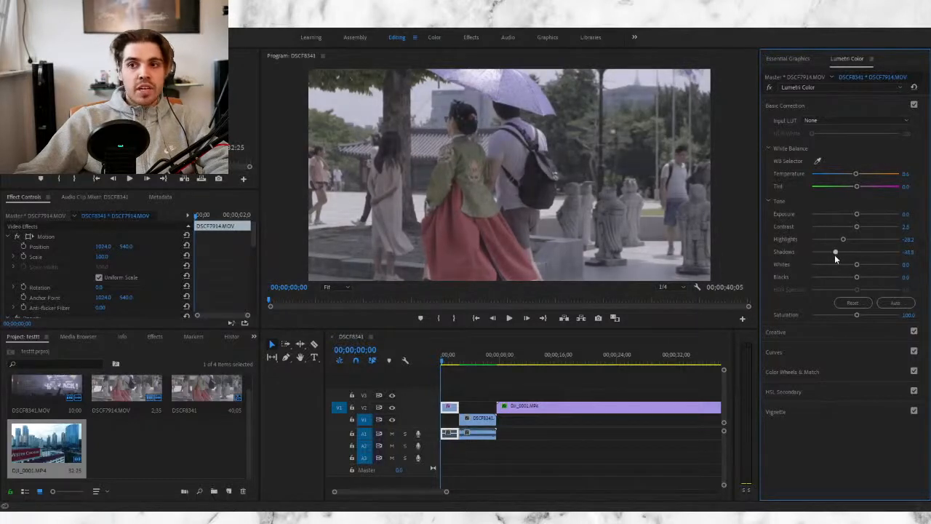
left_click_drag(833, 255, 857, 279)
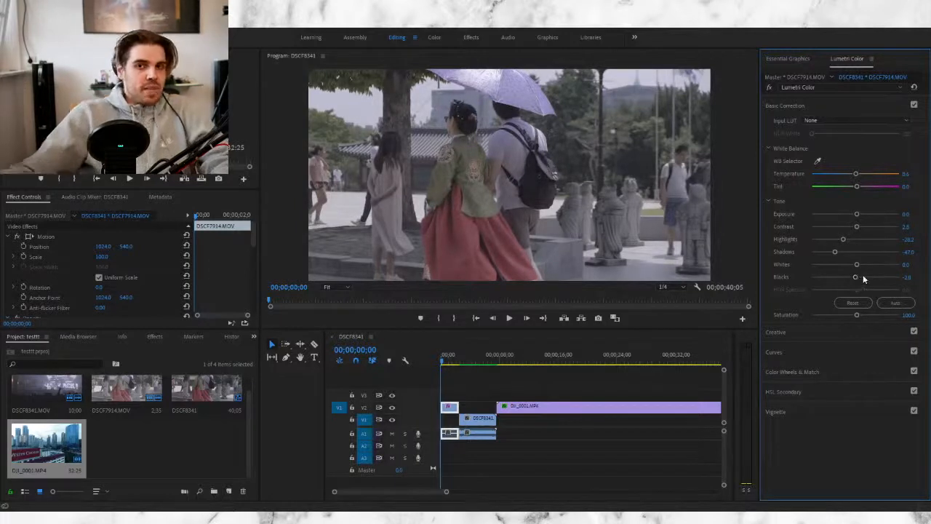
left_click(853, 278)
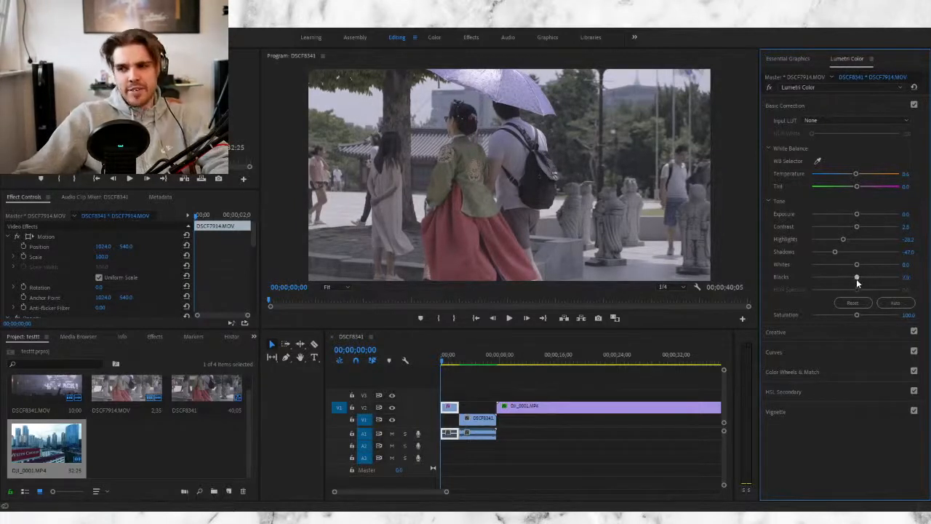
left_click_drag(837, 251, 856, 262)
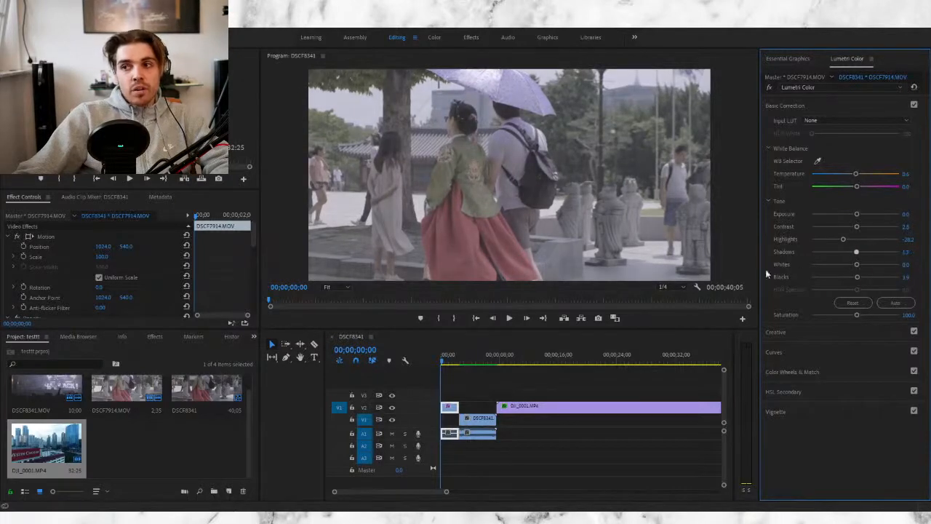
mouse_move(859, 251)
left_mouse_down()
mouse_move(880, 251)
mouse_move(871, 253)
left_mouse_up()
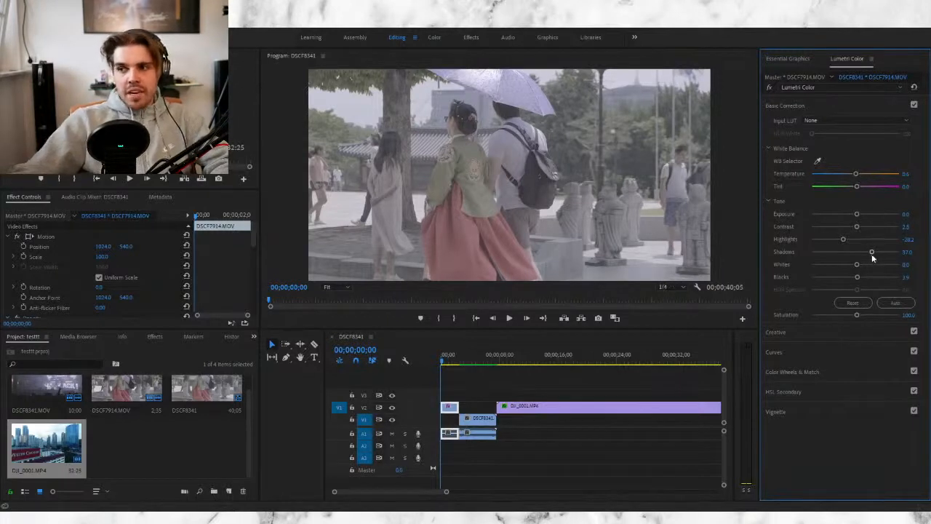
mouse_move(872, 254)
left_mouse_down()
mouse_move(914, 256)
mouse_move(851, 267)
mouse_move(848, 256)
mouse_move(862, 253)
left_mouse_up()
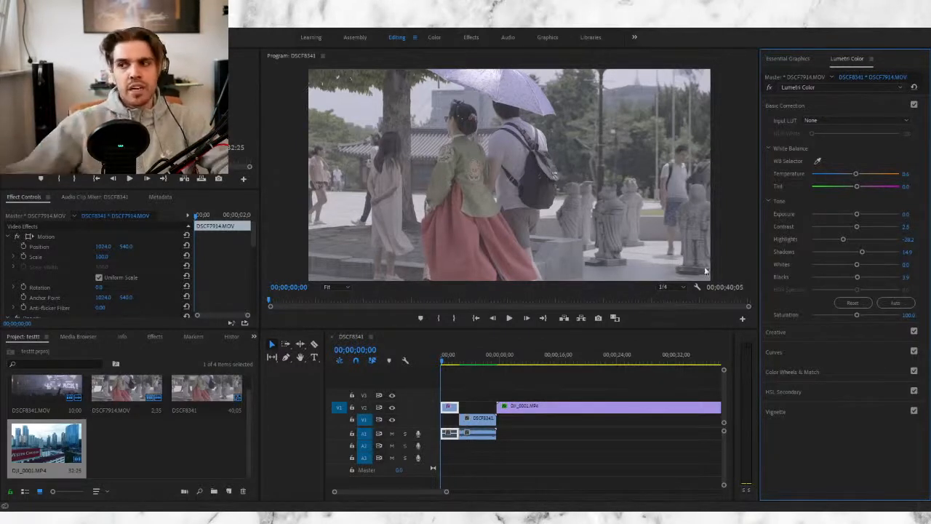
left_click_drag(857, 254, 842, 254)
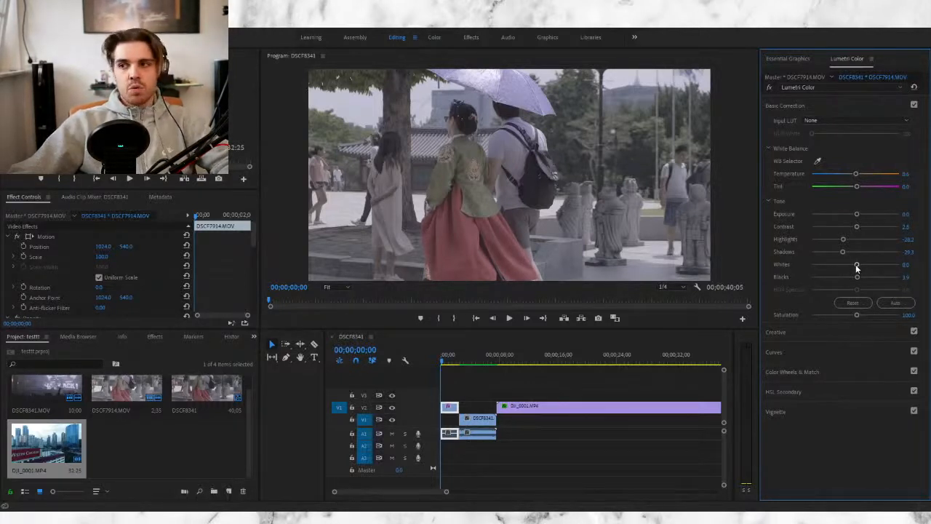
Step: Try the opening clip's whites at about 17 and -0.6, ease highlights to about -21, and leave whites at 11.6
left_click_drag(857, 267, 861, 270)
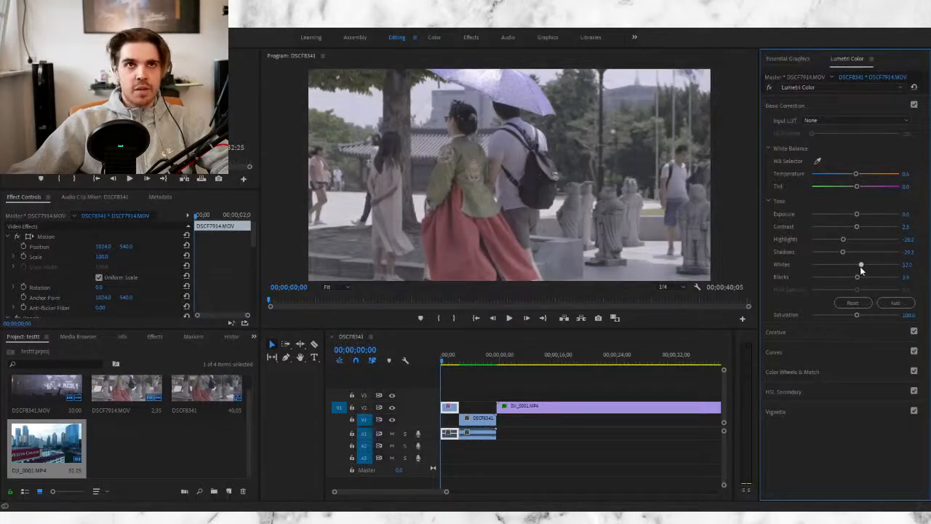
left_click_drag(862, 266, 863, 267)
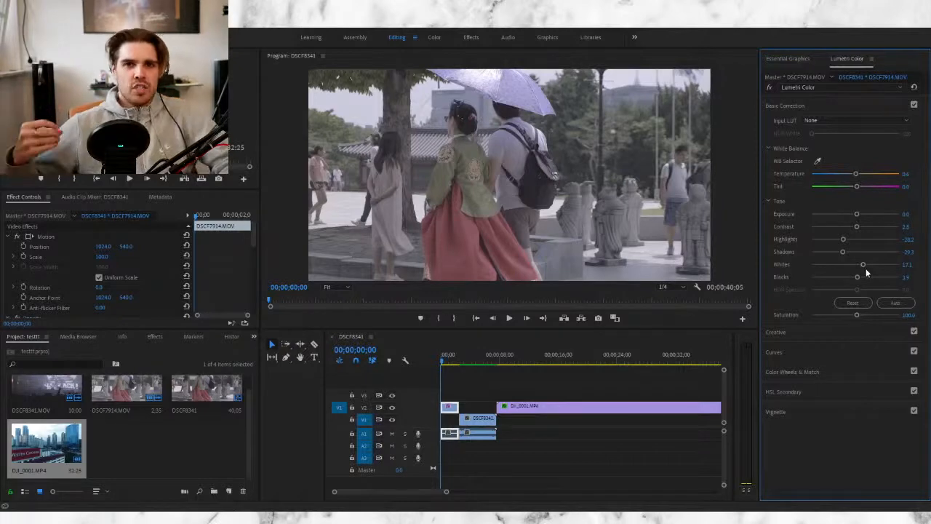
mouse_move(865, 270)
left_mouse_down()
mouse_move(826, 268)
mouse_move(859, 271)
left_mouse_up()
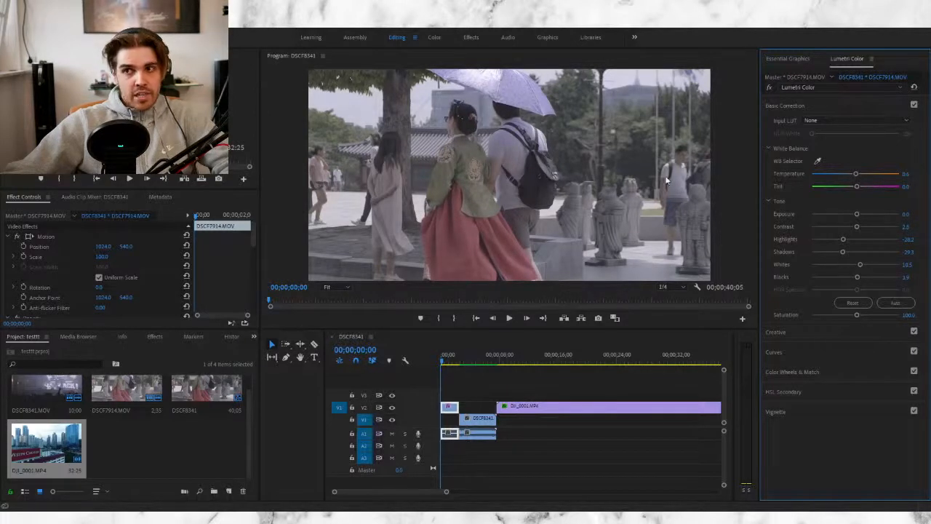
left_click_drag(859, 265, 855, 265)
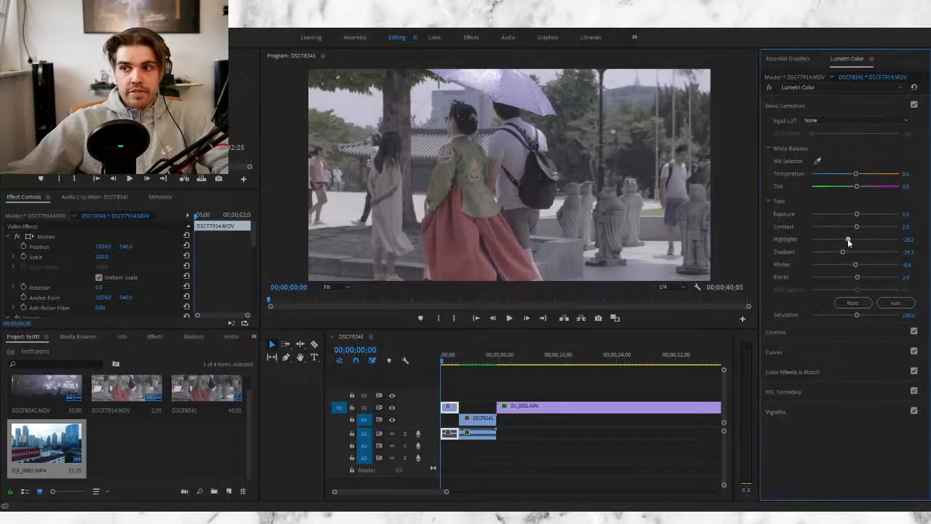
left_click_drag(845, 239, 847, 240)
key("ctrl+z")
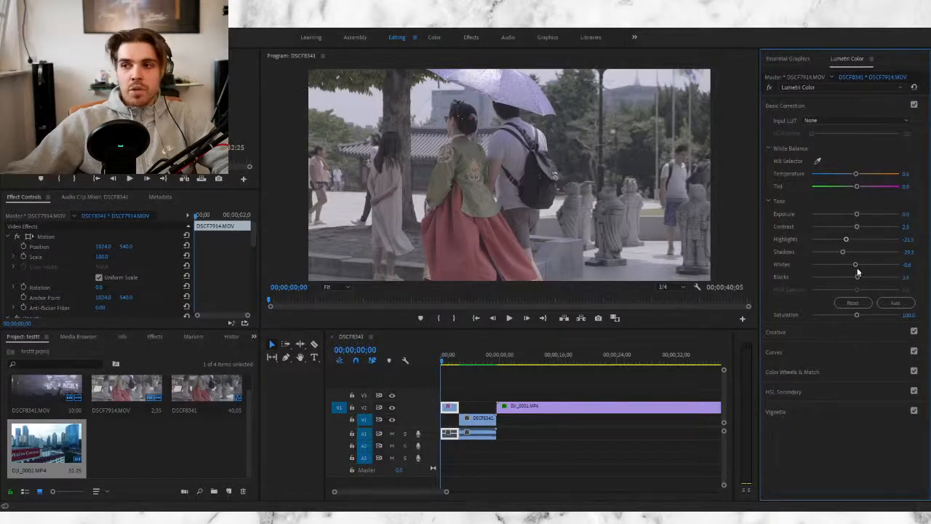
mouse_move(856, 269)
left_mouse_down()
mouse_move(877, 267)
mouse_move(843, 265)
mouse_move(861, 267)
left_mouse_up()
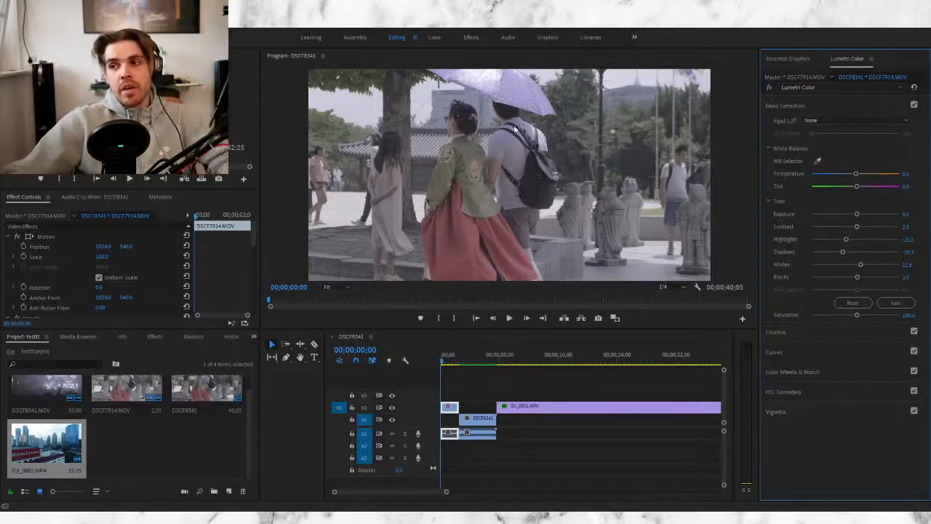
Step: Try lowering the opening clip's blacks to about -56 and -100, and bring them back to nearly neutral
left_click_drag(856, 279, 830, 280)
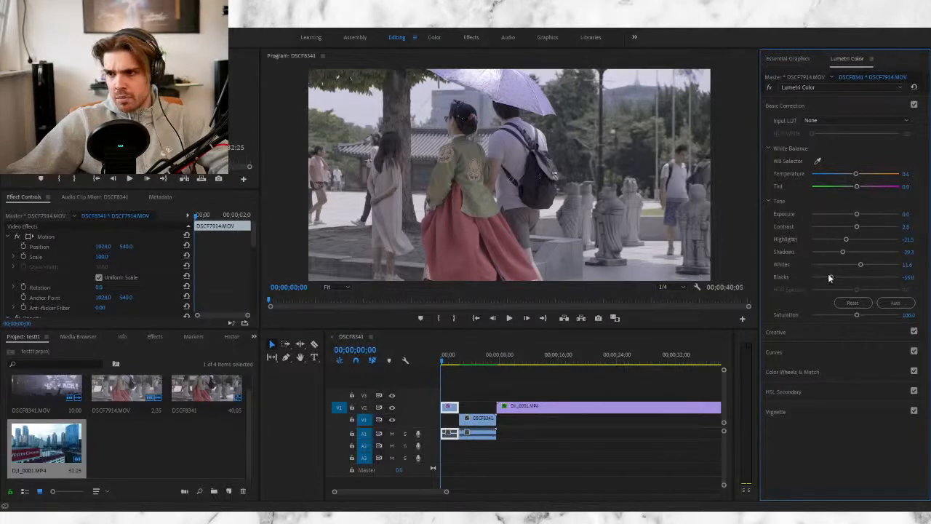
left_click_drag(830, 278, 804, 281)
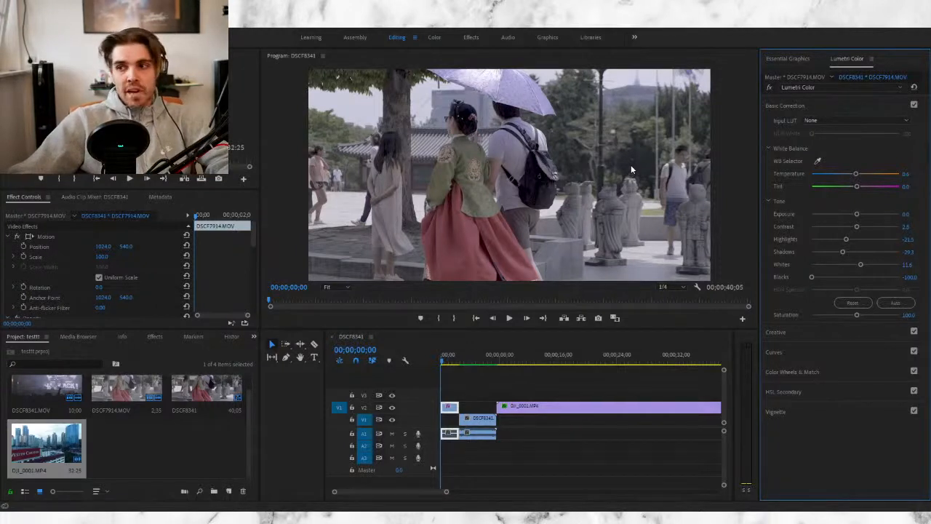
left_click_drag(812, 277, 856, 276)
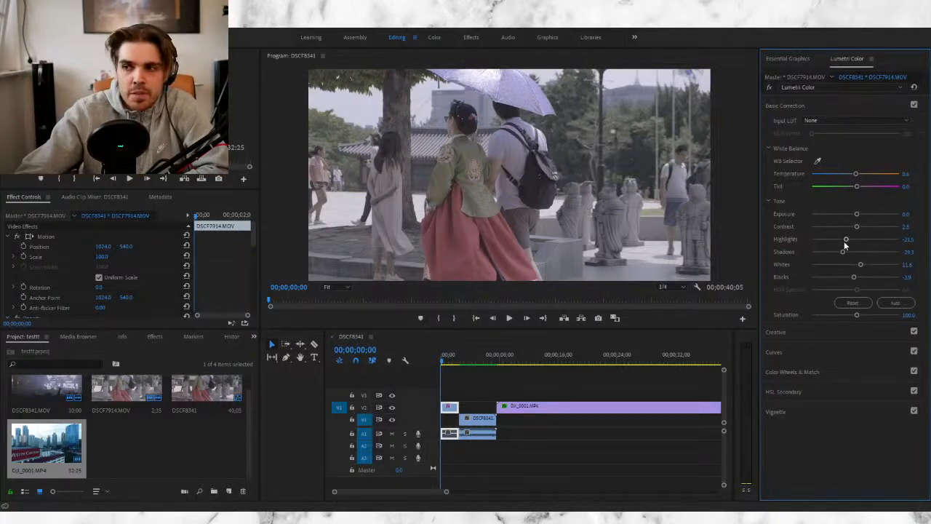
Step: Reset the opening clip's highlights, shadows, whites, blacks and contrast to 0
left_click(910, 239)
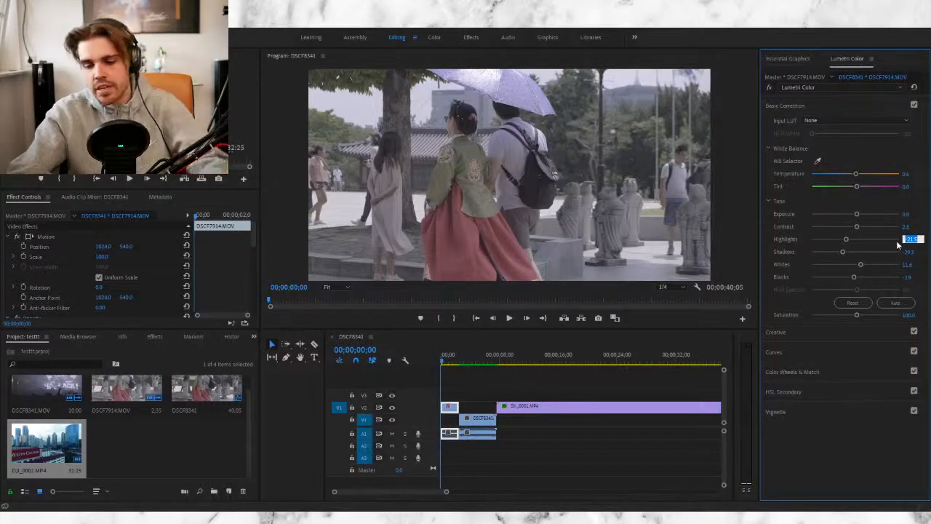
type("0")
left_click(910, 251)
type("0")
left_click(906, 264)
type("0")
left_click(906, 276)
type("0")
left_click(906, 226)
type("0")
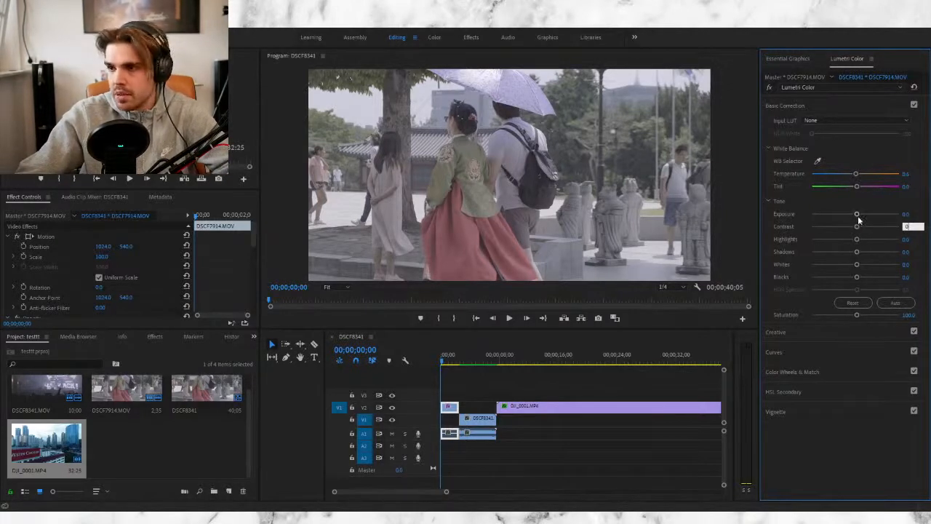
Step: Grade the opening clip's tone with exposure at 0.4, highlights at about -16, shadows at about -28 and whites at about 34
left_click_drag(858, 215, 860, 216)
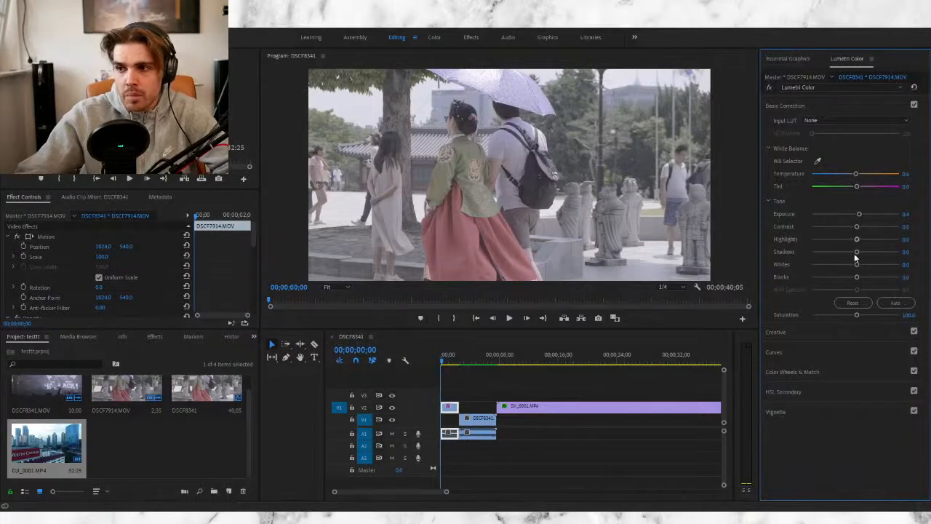
mouse_move(856, 240)
left_mouse_down()
mouse_move(833, 241)
mouse_move(849, 240)
left_mouse_up()
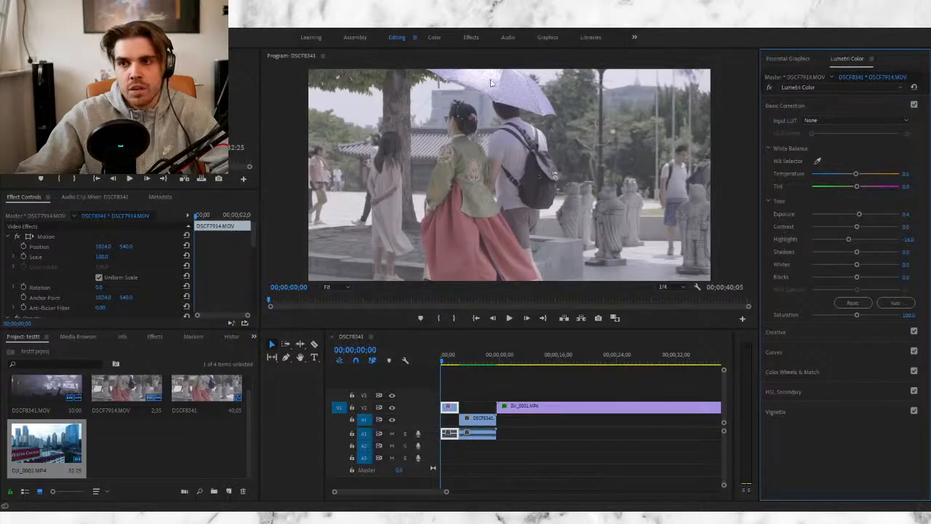
left_click_drag(858, 252, 844, 257)
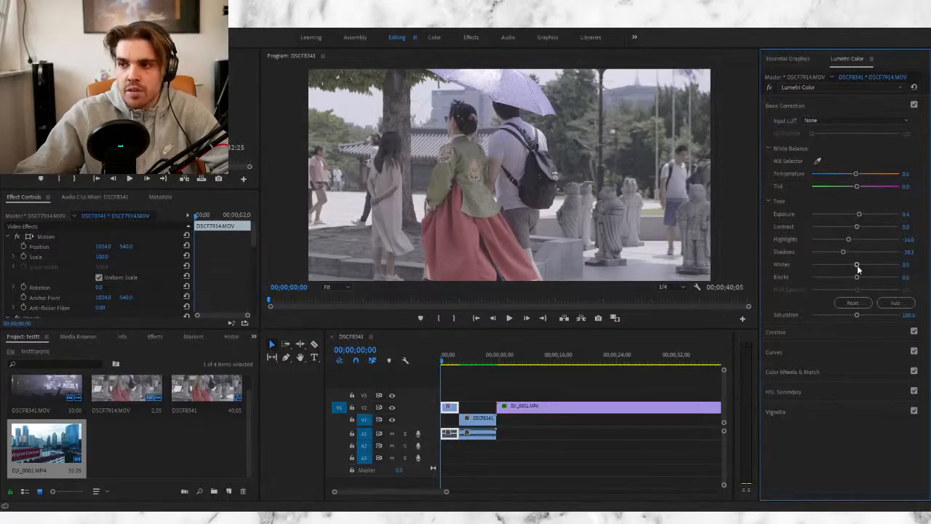
left_click_drag(856, 263, 870, 267)
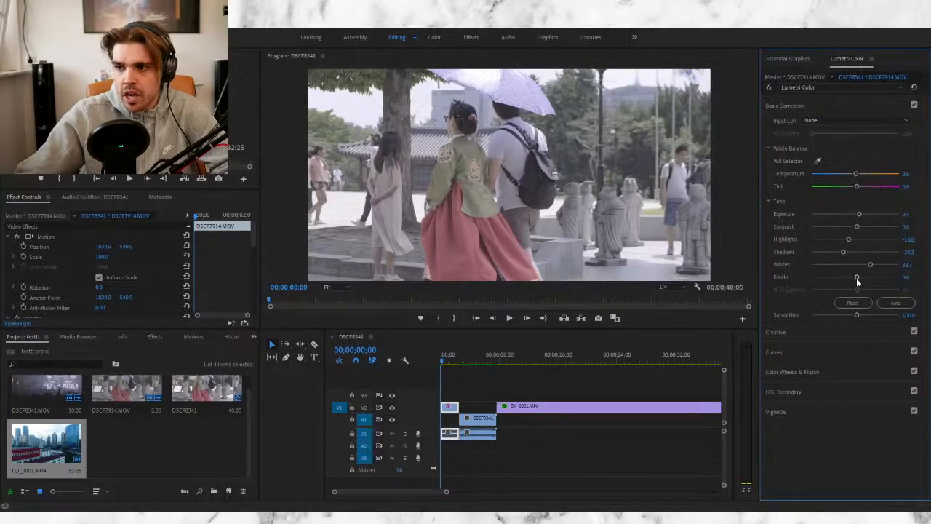
Step: Lower the opening clip's blacks to -11.6 in Basic Correction
mouse_move(858, 276)
left_mouse_down()
mouse_move(843, 280)
mouse_move(867, 277)
mouse_move(852, 281)
left_mouse_up()
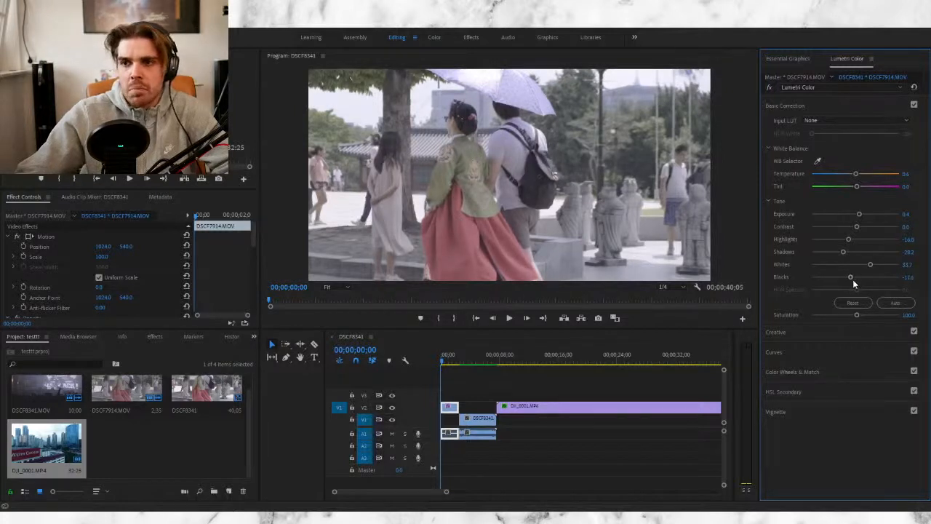
left_click(830, 335)
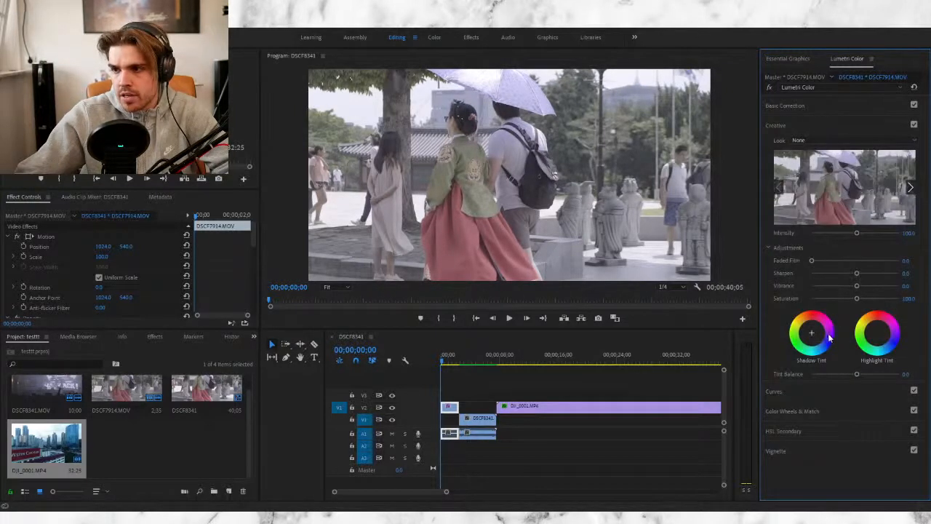
left_click(781, 106)
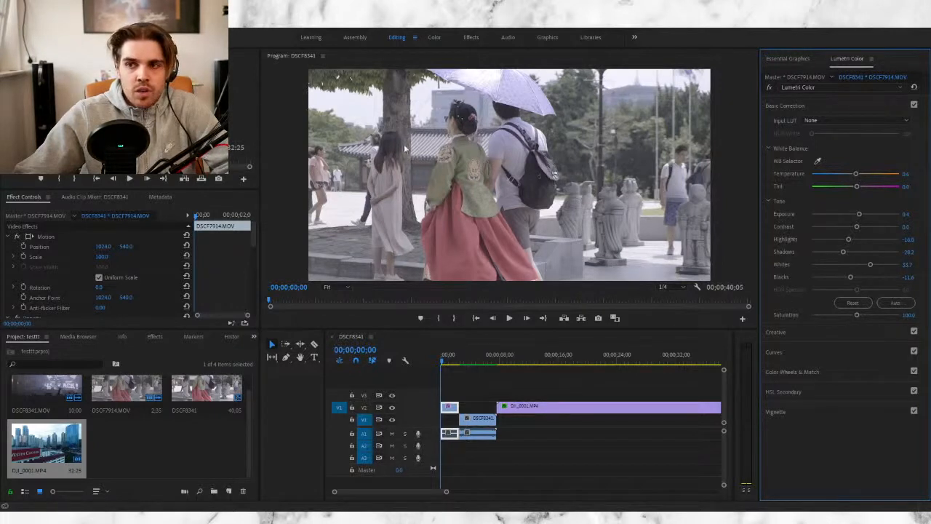
Step: Desaturate the opening clip to lower its shadows to -34.8, and raise saturation to 200
left_click_drag(858, 314, 809, 320)
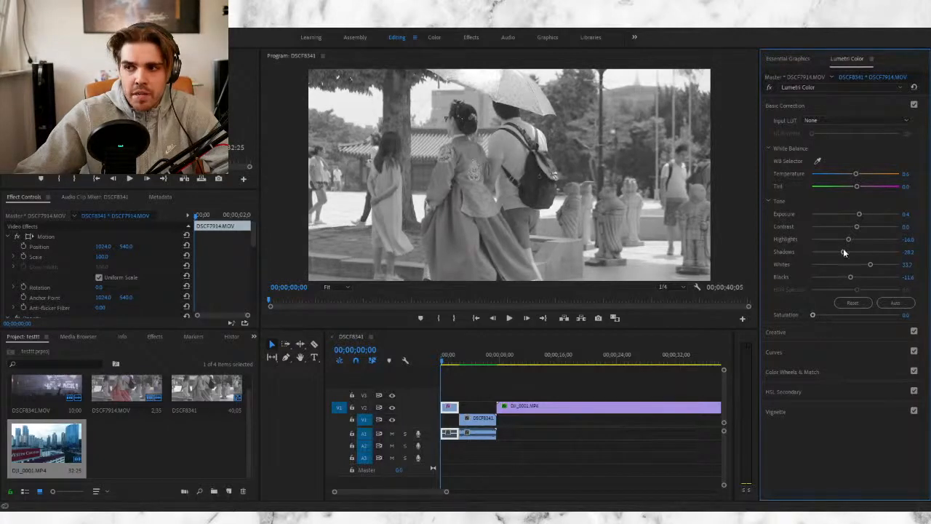
mouse_move(844, 252)
left_mouse_down()
mouse_move(808, 257)
mouse_move(835, 256)
left_mouse_up()
left_click_drag(818, 316, 869, 316)
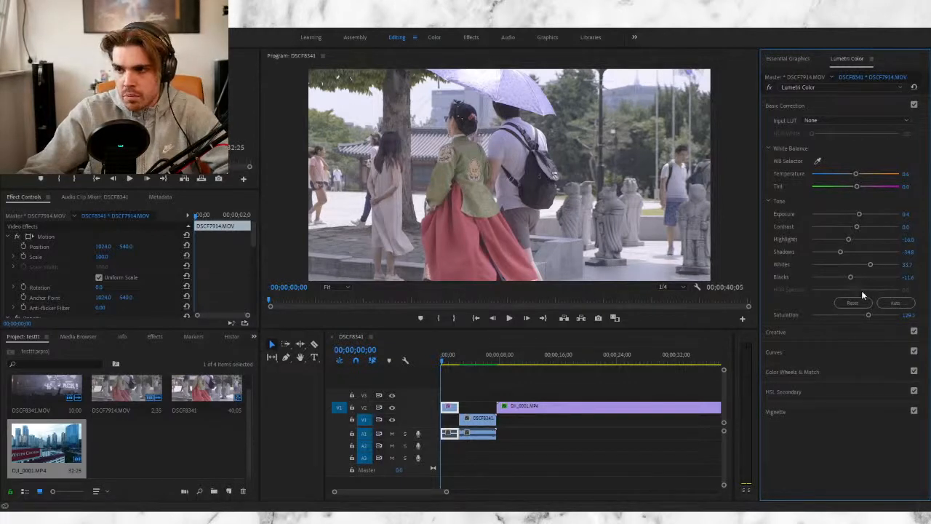
left_click_drag(869, 315, 923, 320)
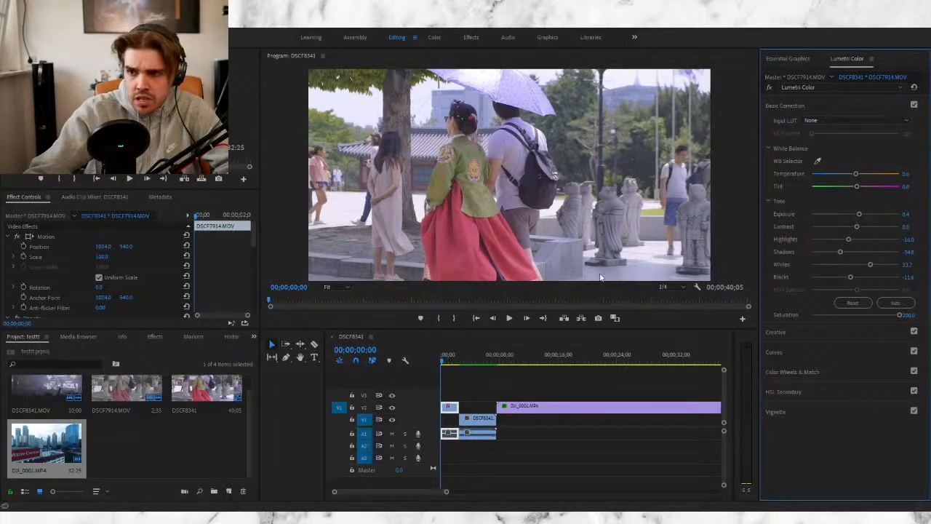
Step: Warm the opening clip's white balance to a temperature of 7.2 and shift its tint to -0.6
left_click_drag(857, 177, 860, 177)
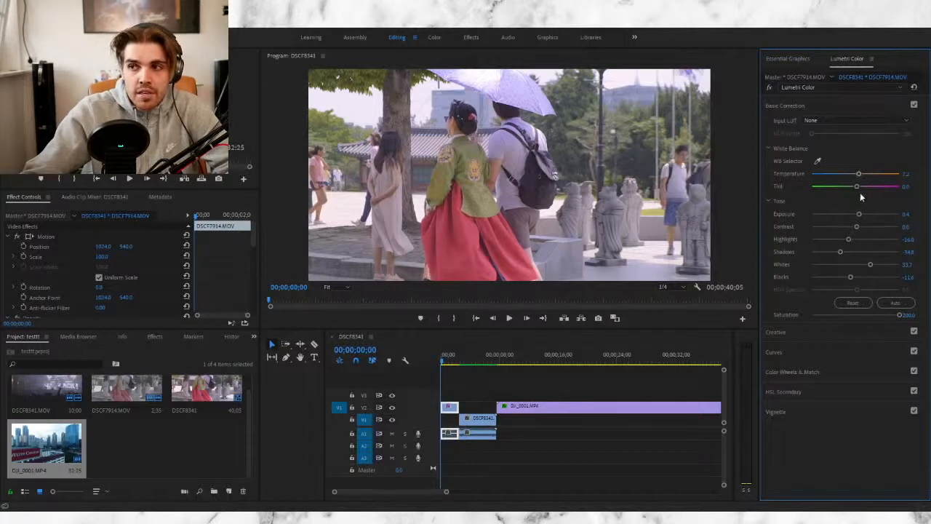
left_click_drag(858, 186, 855, 190)
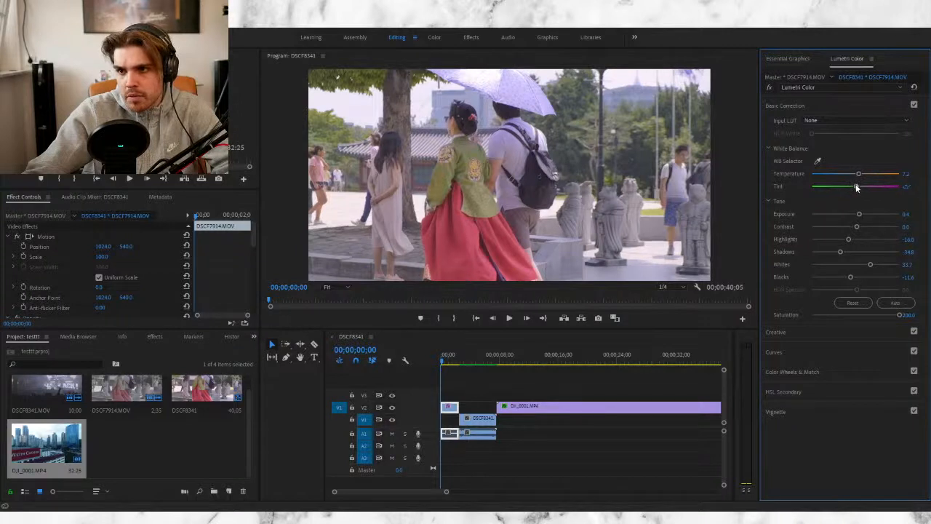
left_click_drag(858, 188, 855, 188)
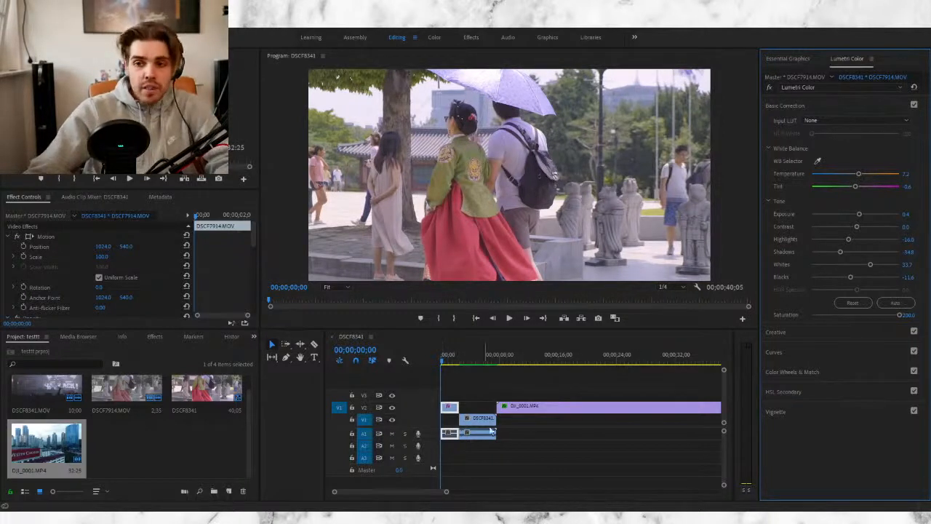
Step: Shift the following clips along the timeline, insert an ungraded DSCF7914.MOV after the graded opening clip, and compare the two
left_click_drag(487, 391, 553, 426)
left_click_drag(111, 391, 471, 419)
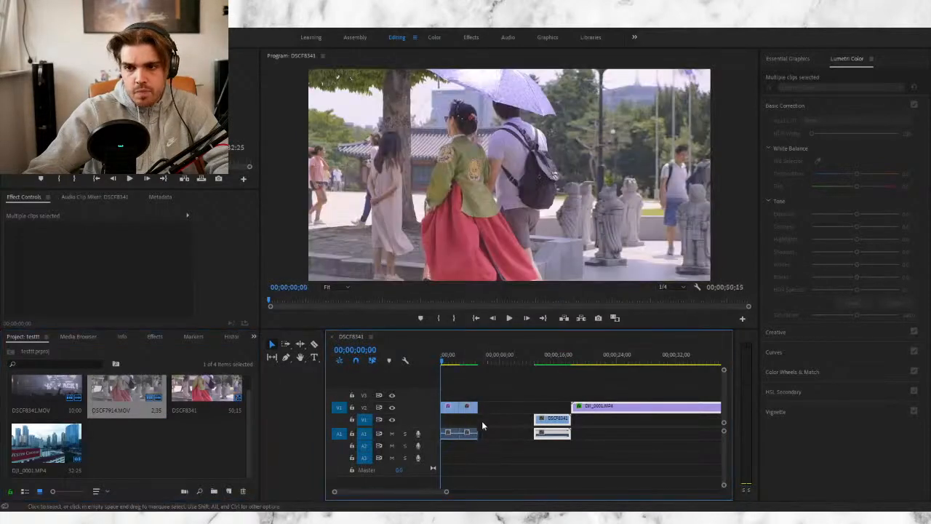
left_click(465, 361)
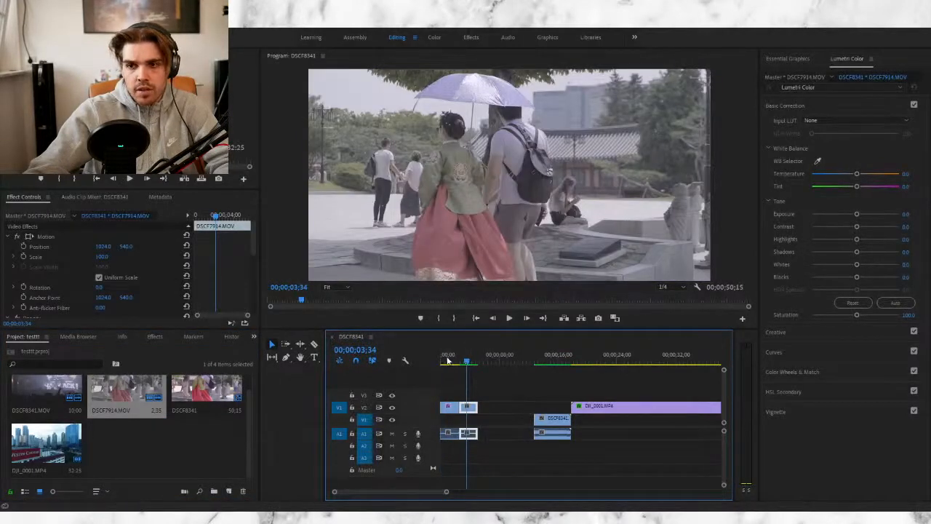
left_click_drag(467, 363, 450, 364)
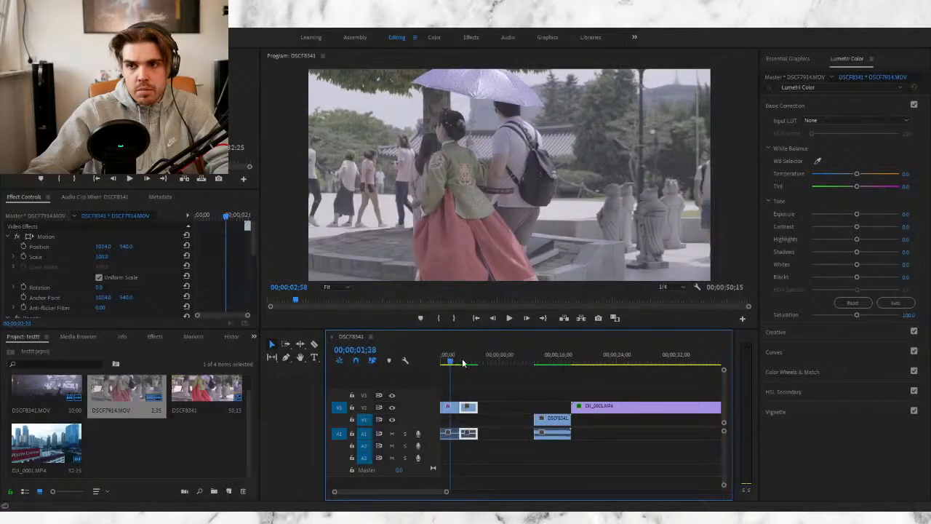
left_click(464, 363)
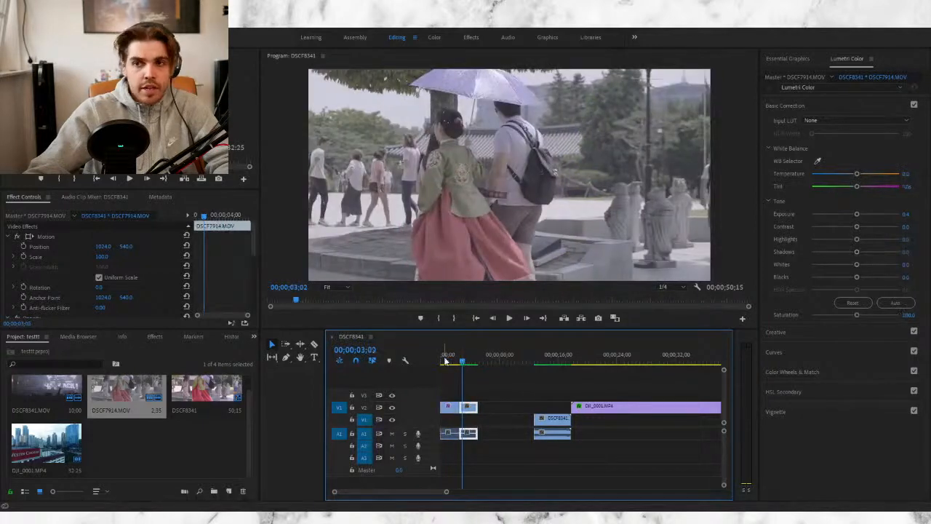
key("Up")
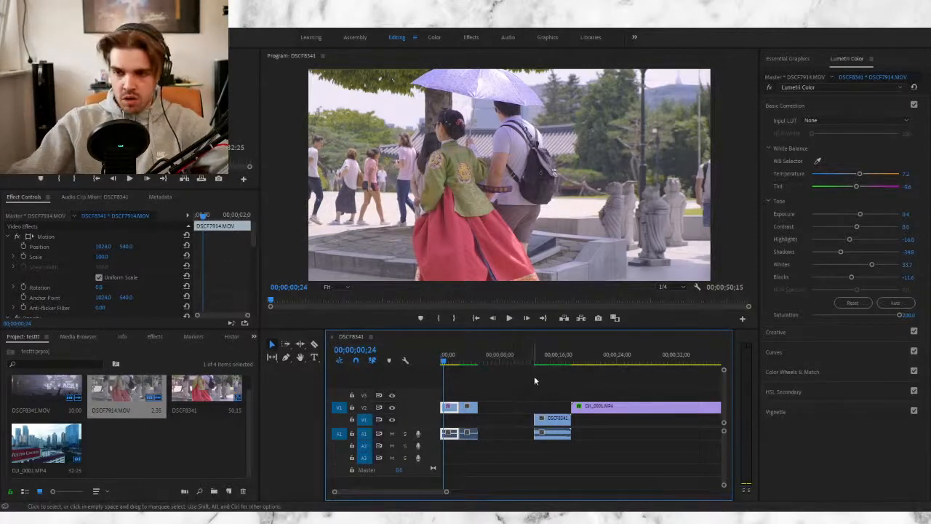
Step: Move the concert clip closer to the opening clips and place an ungraded DSCF8341.MOV copy directly after it, keeping only its second half
left_click_drag(549, 417, 499, 425)
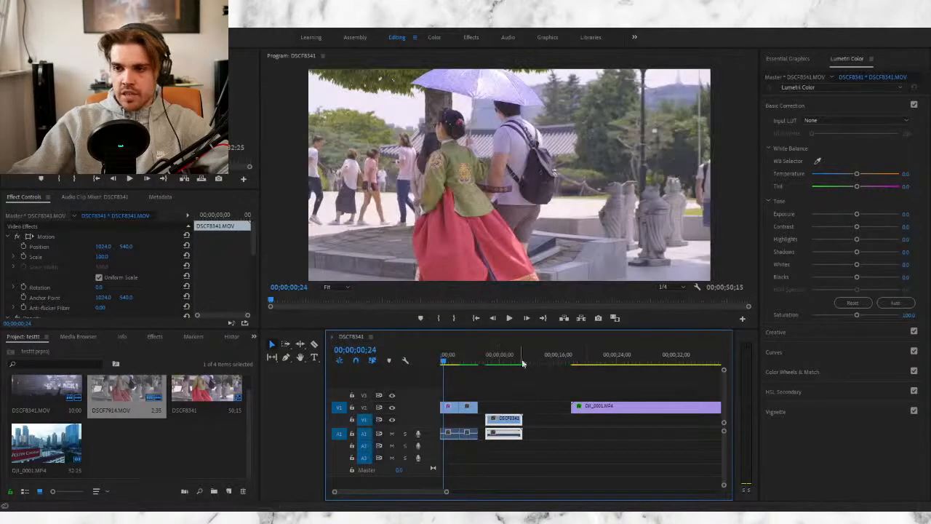
left_click(494, 355)
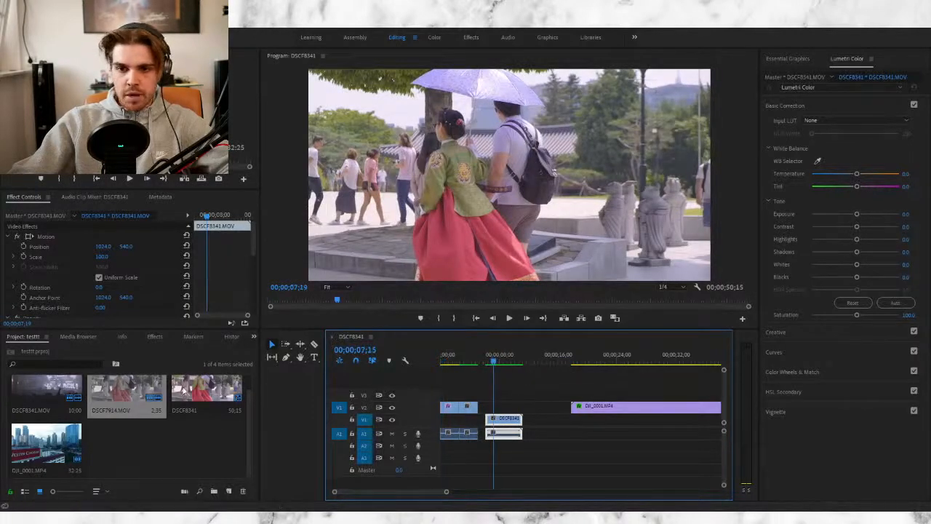
left_click_drag(73, 393, 530, 427)
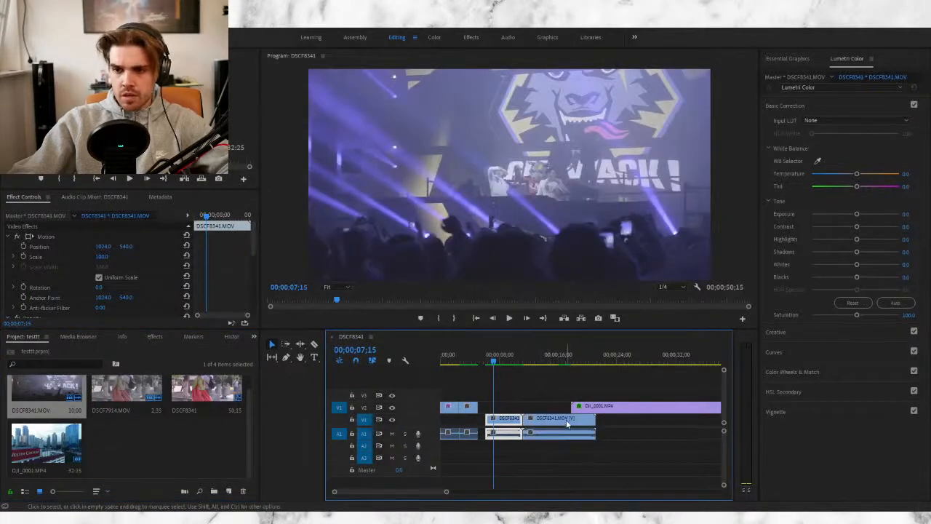
key("c")
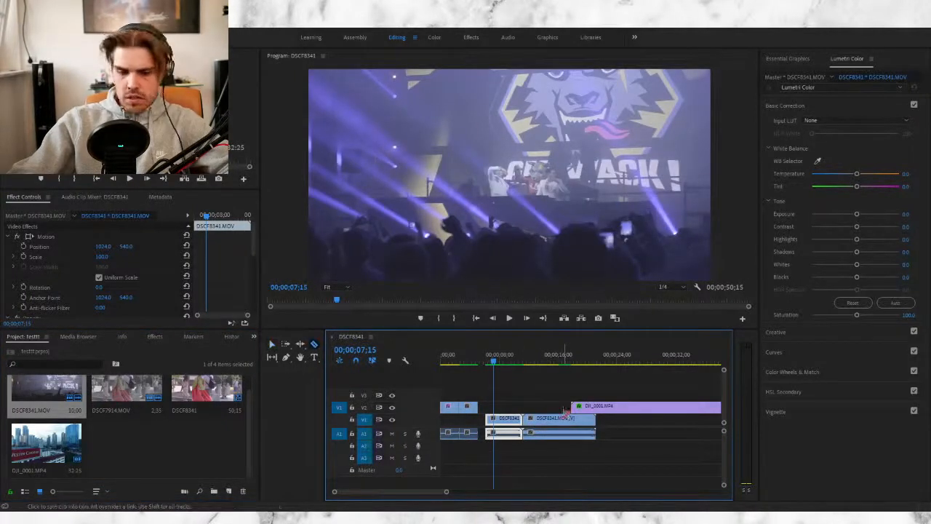
left_click(557, 419)
key("v")
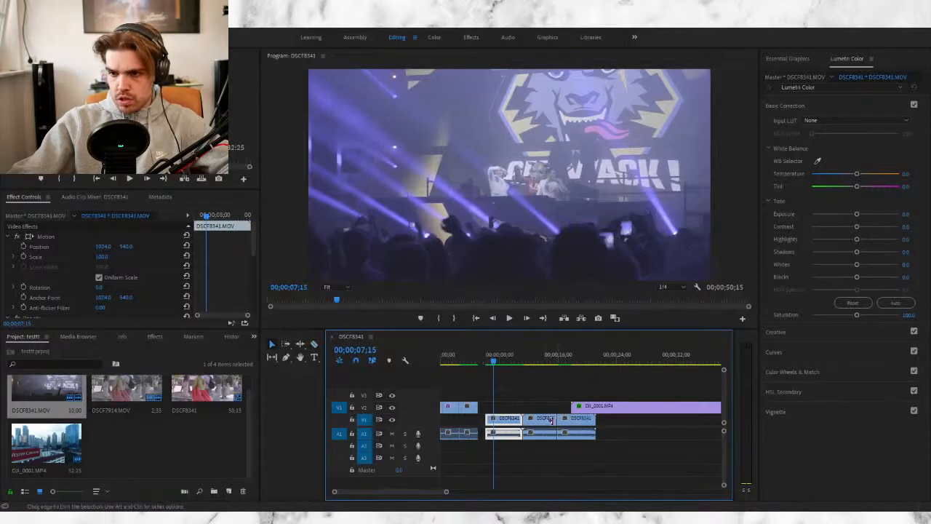
left_click(545, 417)
left_click_drag(570, 425, 540, 425)
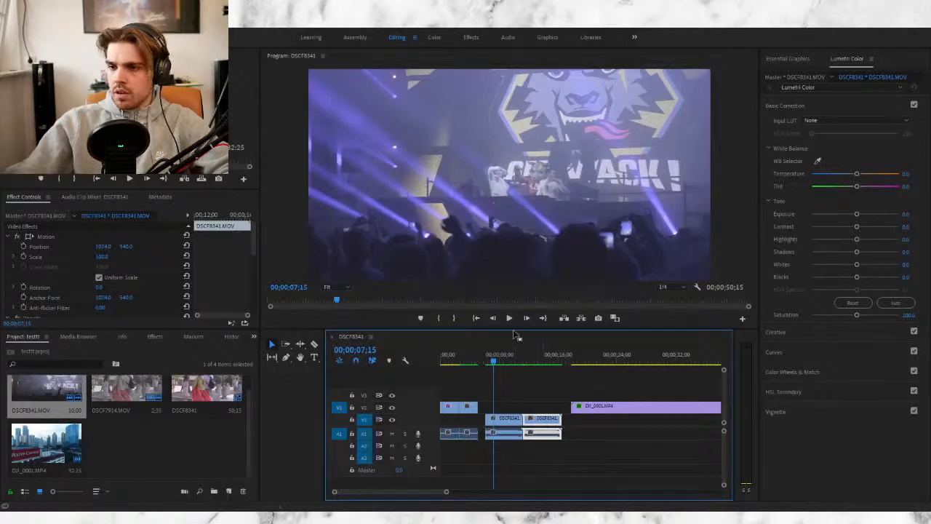
Step: Scrub and play the first concert clip from just before its start to examine its ungraded look
left_click_drag(511, 357, 498, 357)
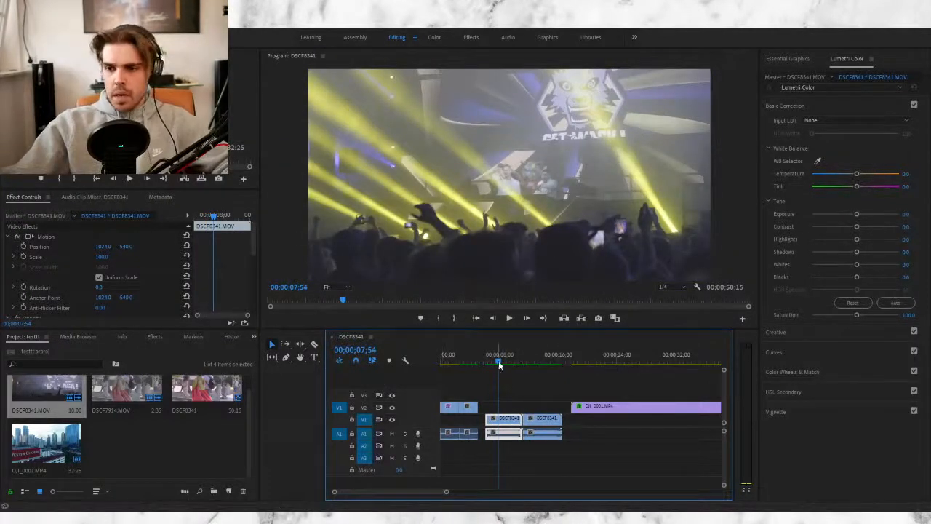
left_click_drag(499, 362, 479, 365)
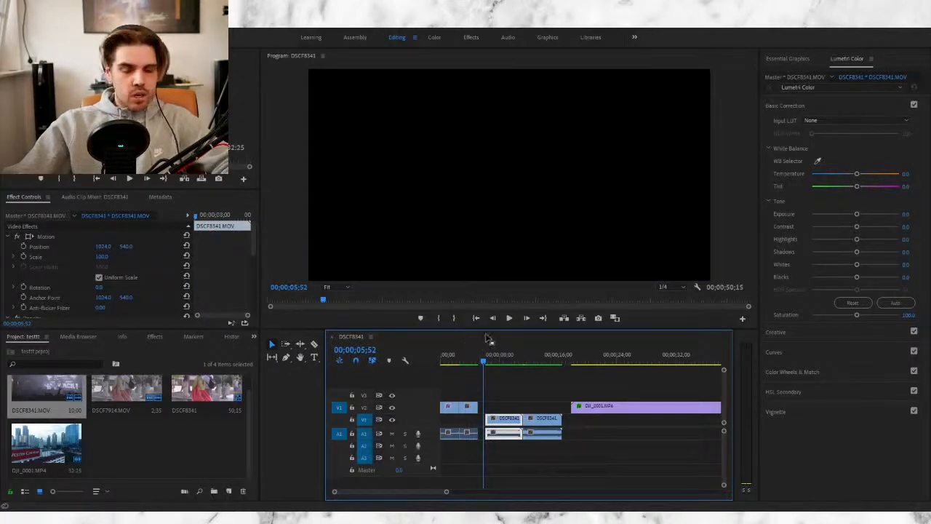
key("space")
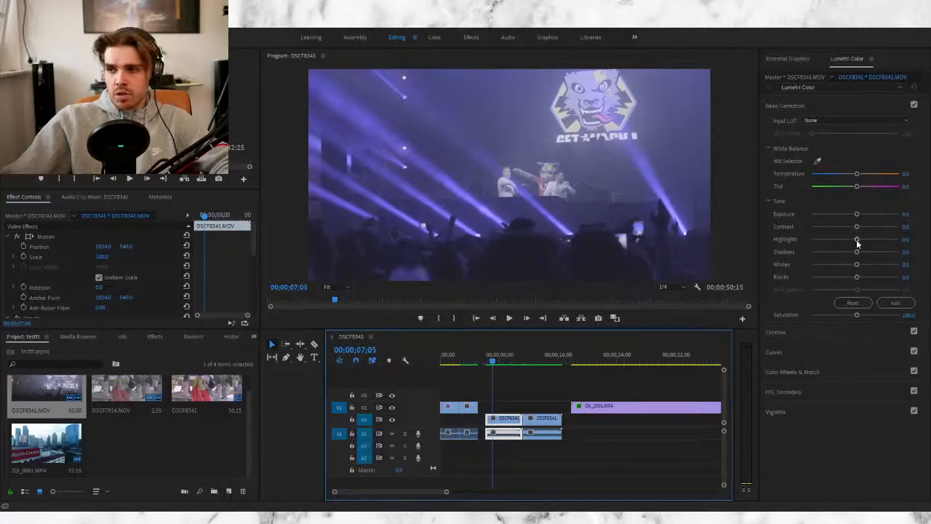
Step: Darken the first concert clip with shadows at about -28, whites at about -48 and blacks at about -42
left_click_drag(857, 239, 843, 253)
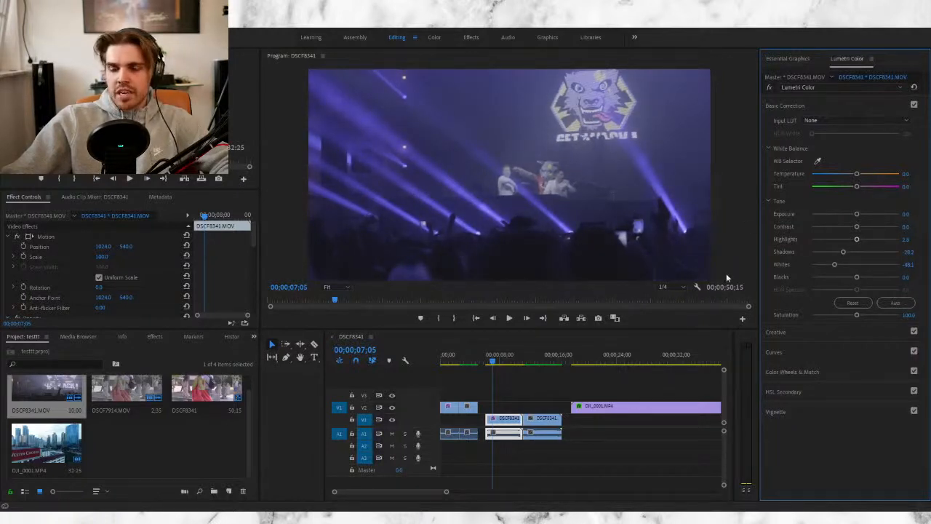
left_click_drag(857, 276, 845, 281)
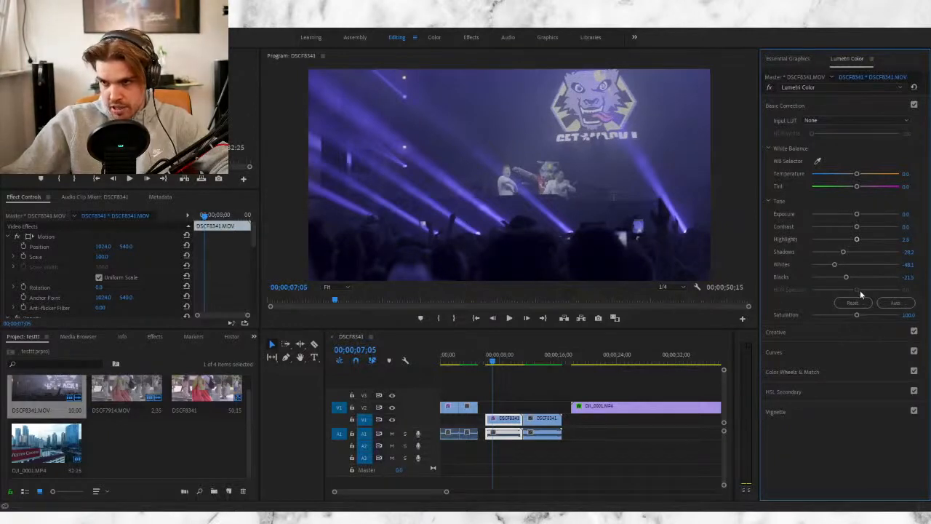
mouse_move(847, 280)
left_mouse_down()
mouse_move(813, 279)
mouse_move(834, 286)
left_mouse_up()
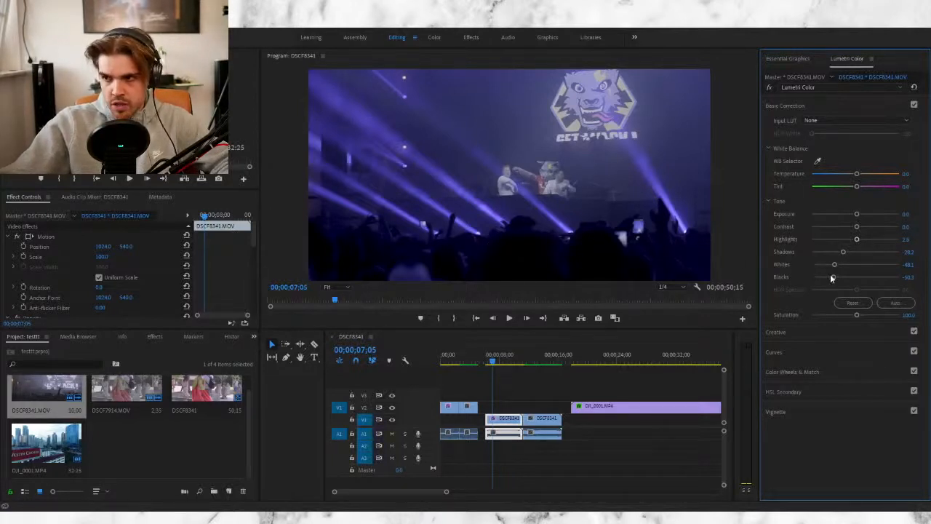
mouse_move(833, 278)
left_mouse_down()
mouse_move(847, 279)
mouse_move(836, 278)
left_mouse_up()
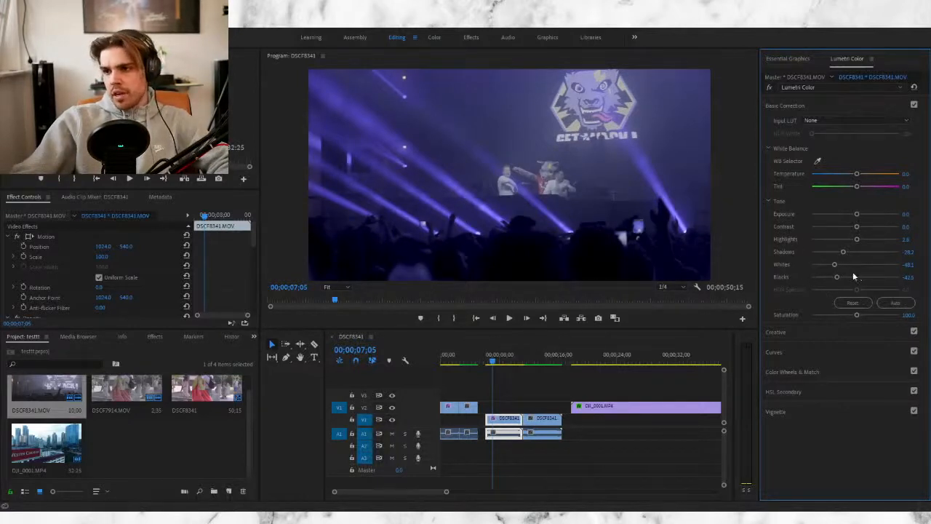
Step: Set the concert clip's highlights to 41.4, contrast to about 30, exposure to -0.3 and shadows to -49.2
mouse_move(857, 241)
left_mouse_down()
mouse_move(879, 246)
mouse_move(869, 242)
left_mouse_up()
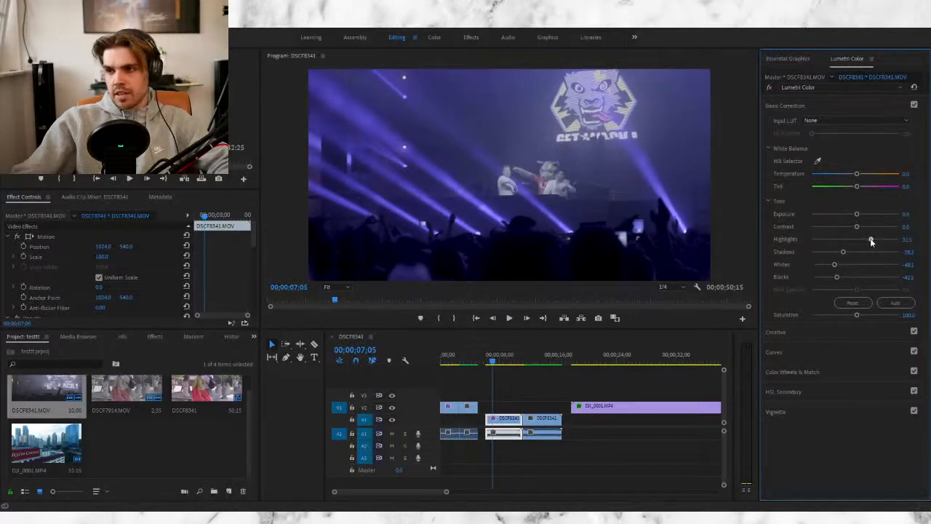
left_click_drag(857, 227, 862, 230)
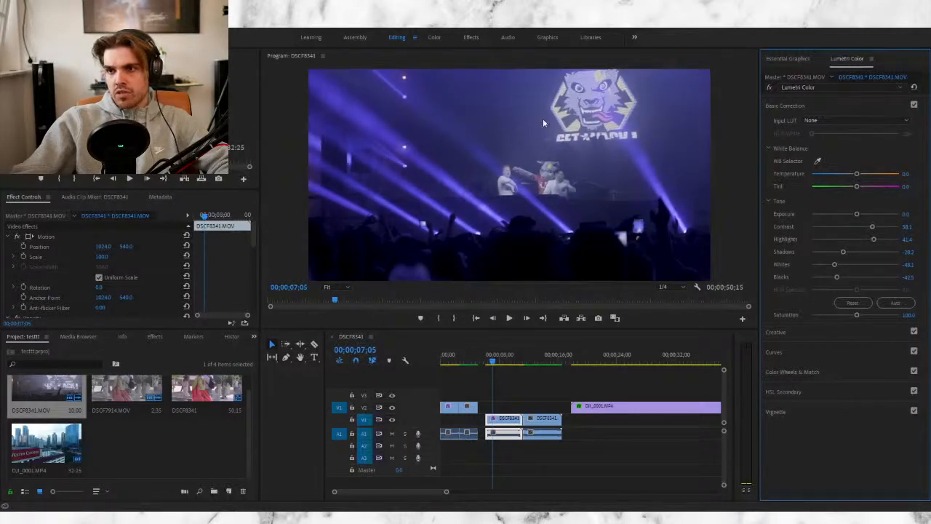
left_click_drag(874, 227, 852, 214)
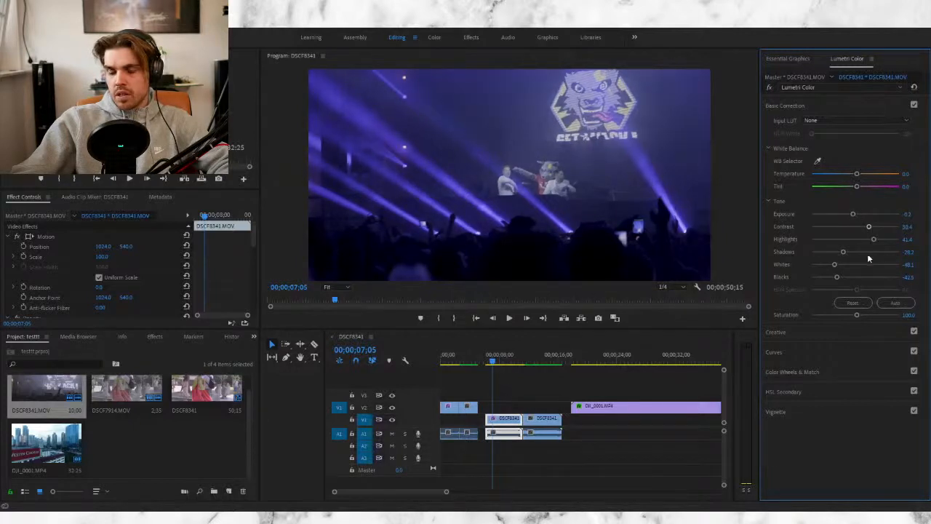
mouse_move(845, 253)
left_mouse_down()
mouse_move(819, 254)
mouse_move(832, 256)
left_mouse_up()
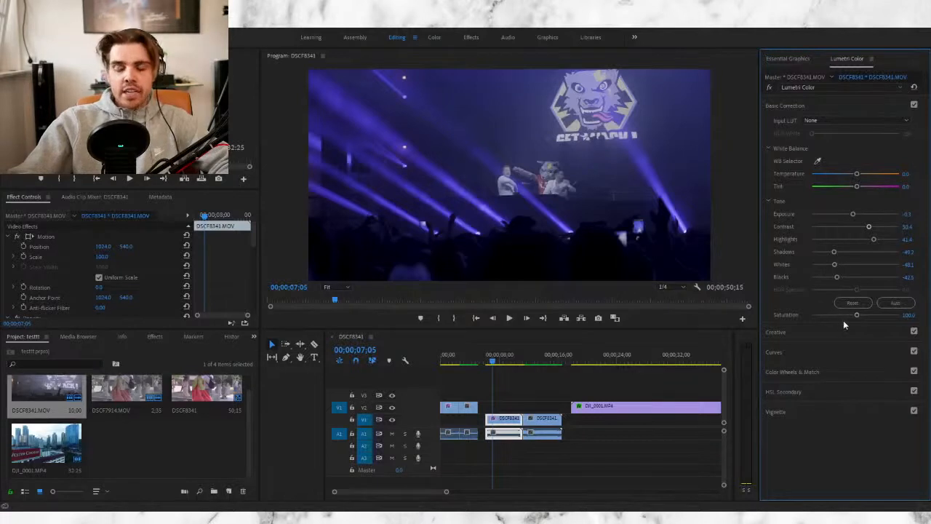
Step: Try the concert clip's saturation at 200, reduce it to about 110, and play back the grade
left_click_drag(857, 316, 858, 317)
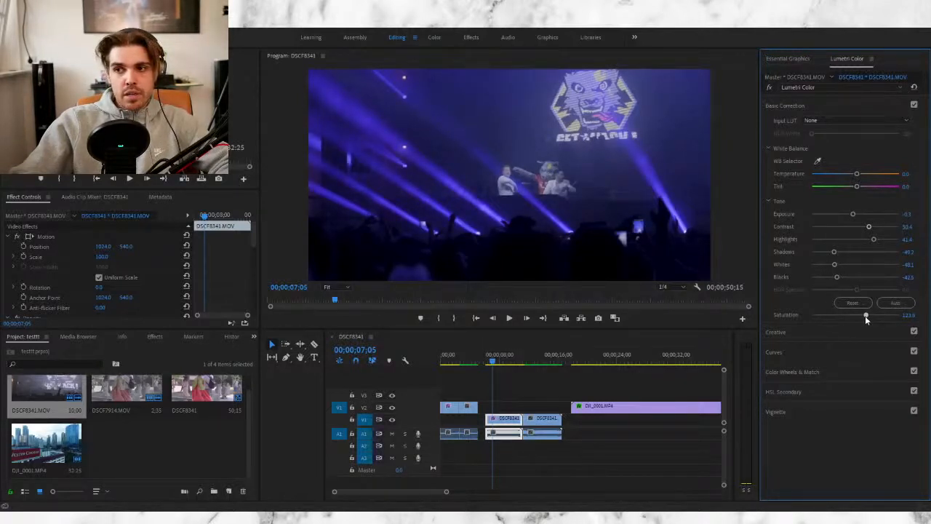
left_click_drag(863, 318, 927, 321)
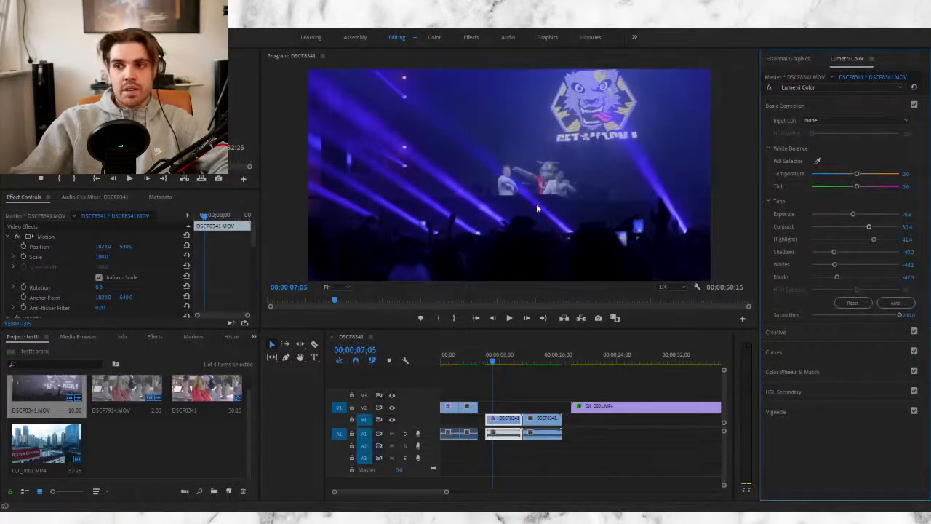
left_click_drag(902, 319, 854, 322)
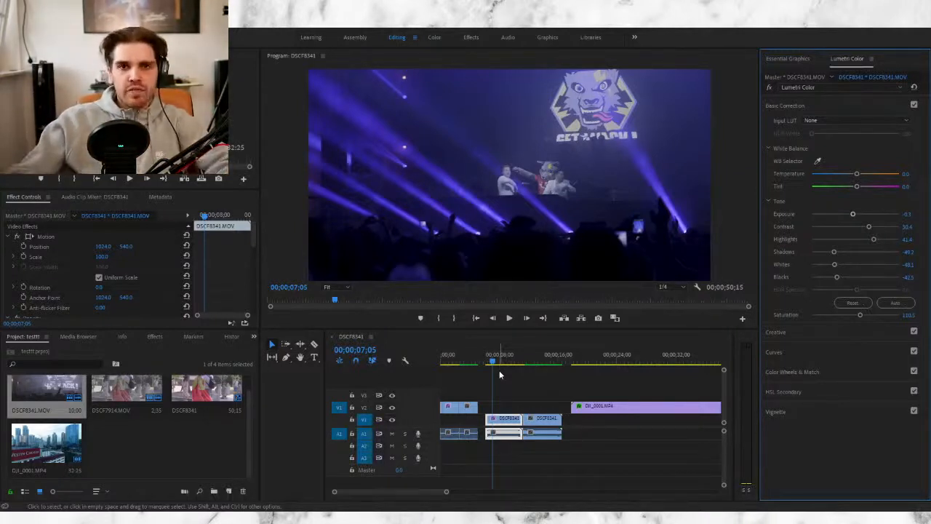
key("space")
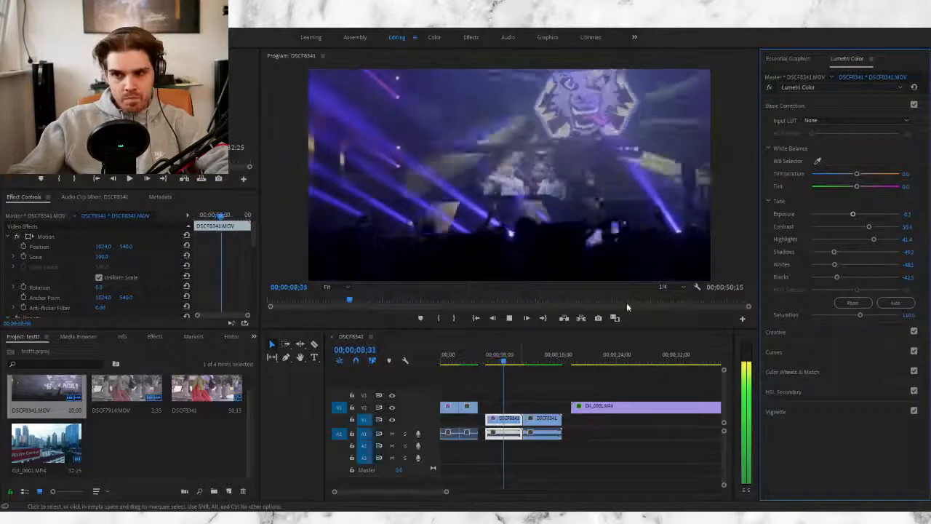
Step: Play the graded concert clip and switch repeatedly between it and the ungraded copy at similar frames to compare their looks
key("space")
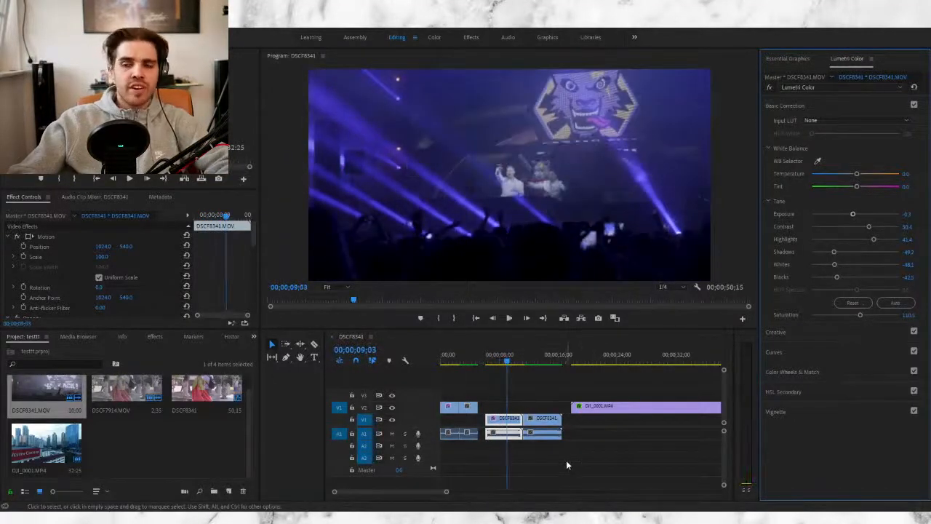
key("space")
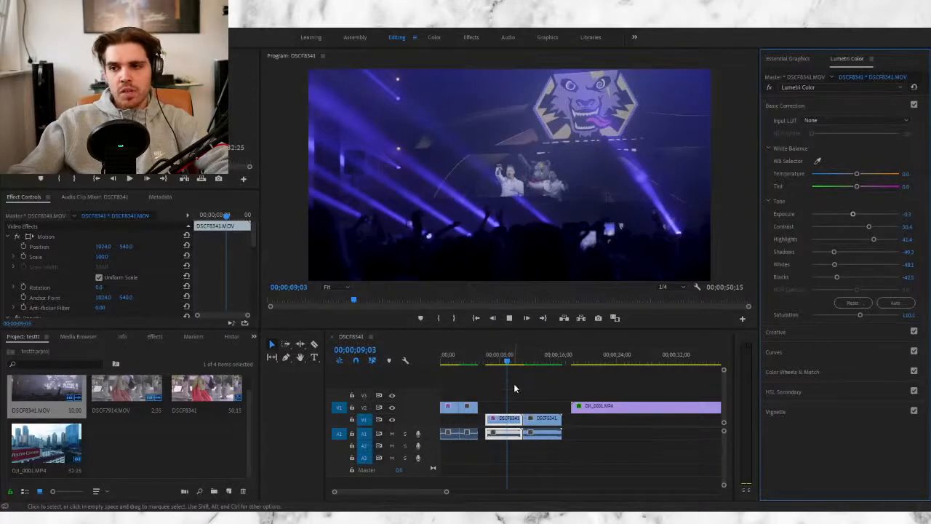
key("space")
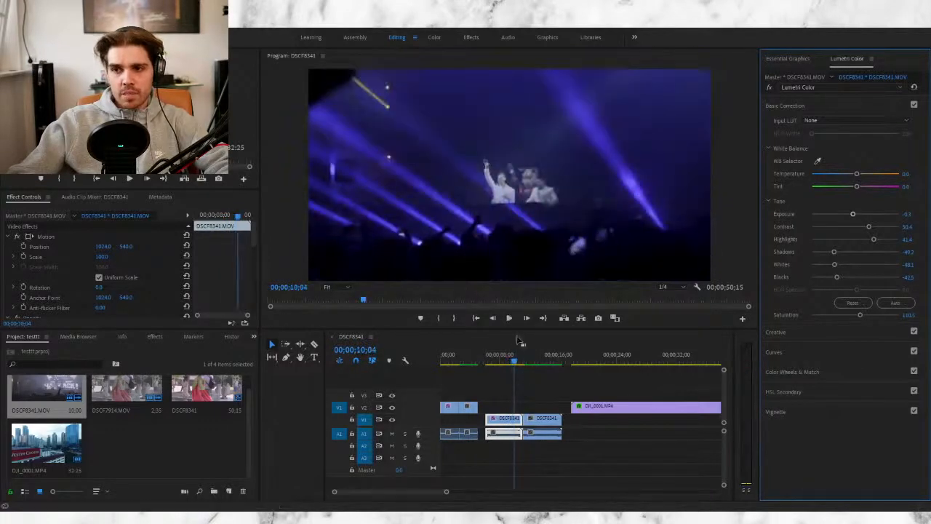
left_click(550, 357)
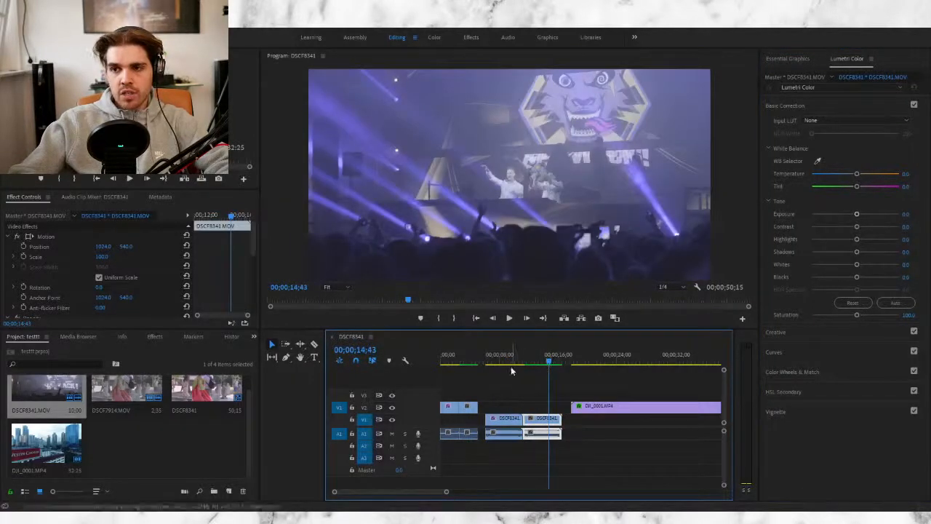
left_click(505, 357)
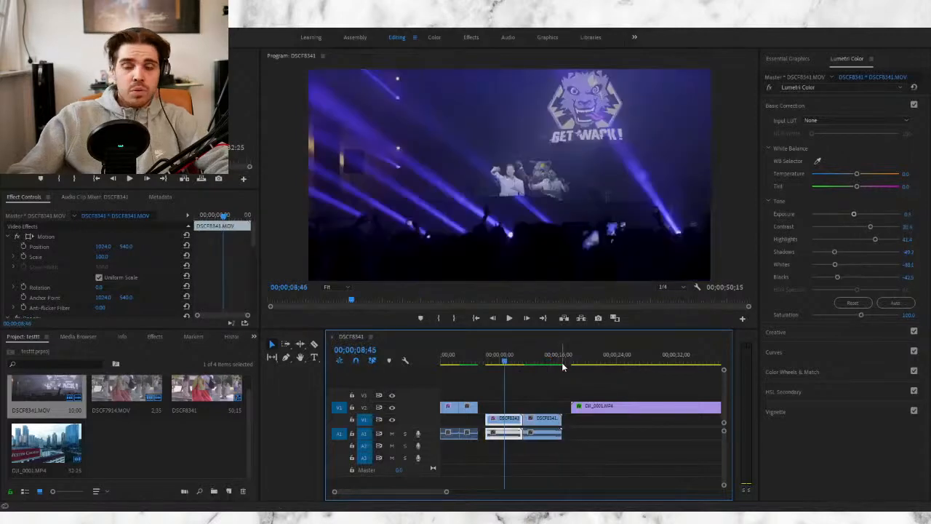
left_click(546, 357)
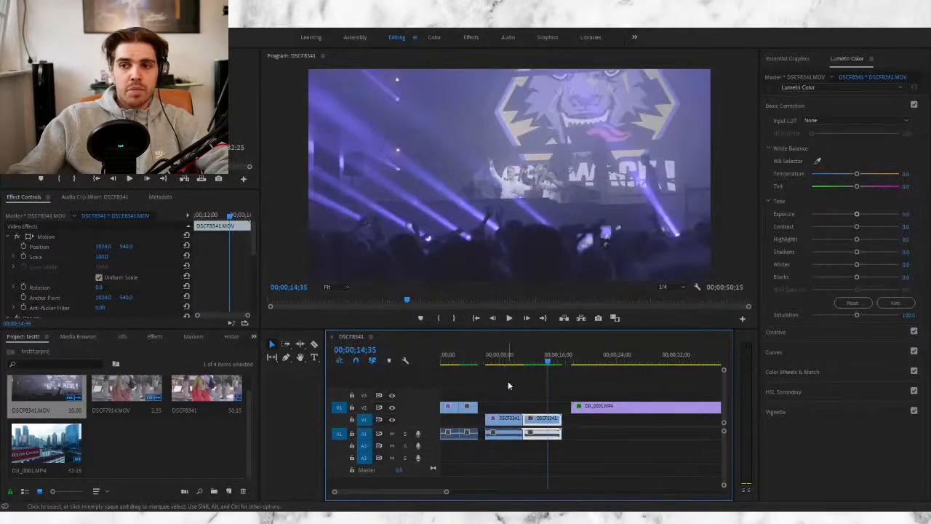
left_click(504, 358)
key("Left")
key("Left")
key("Left")
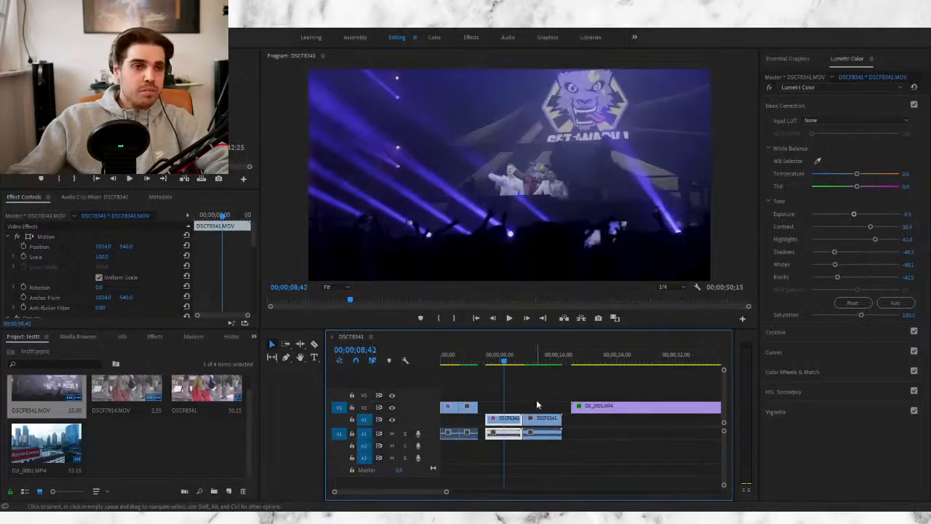
left_click(546, 359)
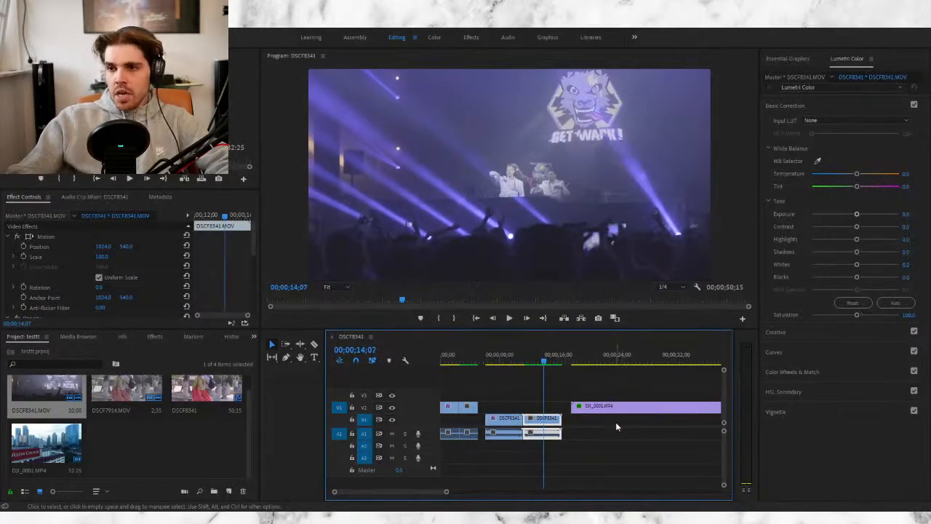
left_click(504, 357)
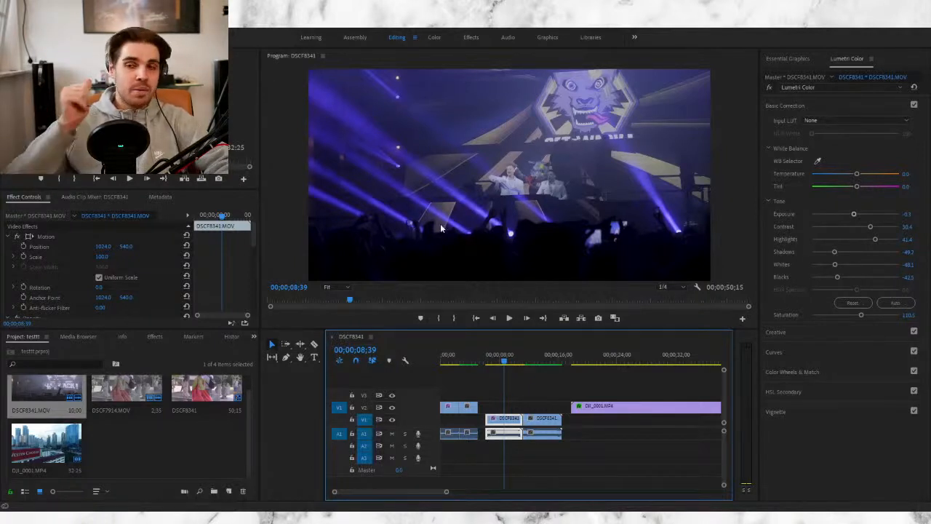
Step: Play the opening DSCF7914 clip from its graded part into the ungraded copy to compare the two looks
left_click(448, 357)
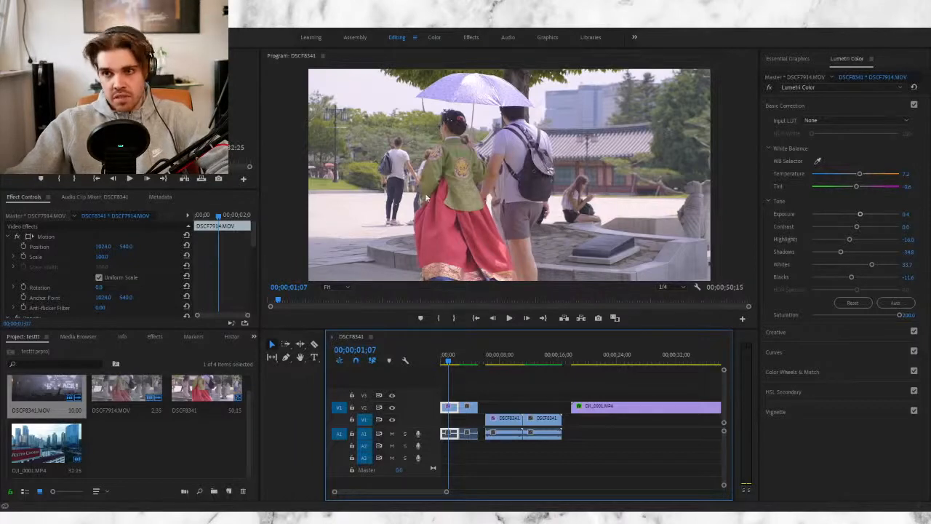
key("space")
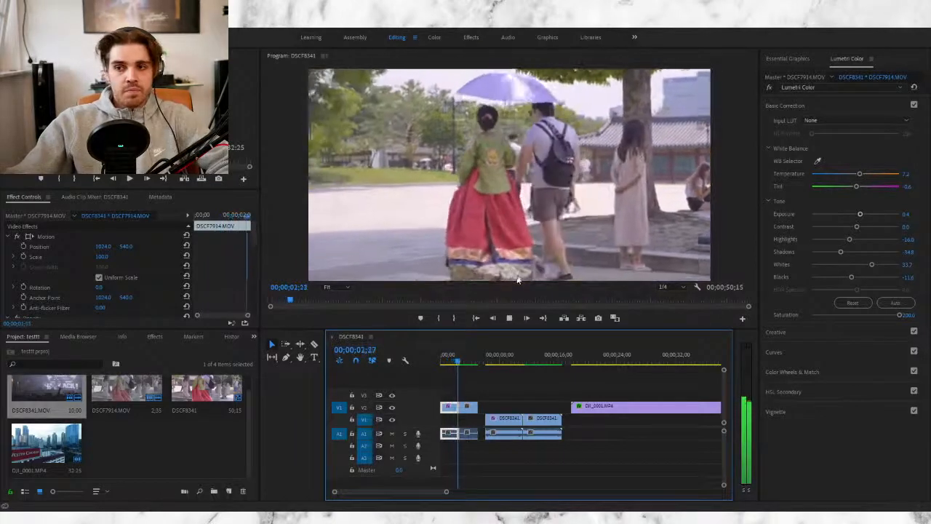
key("space")
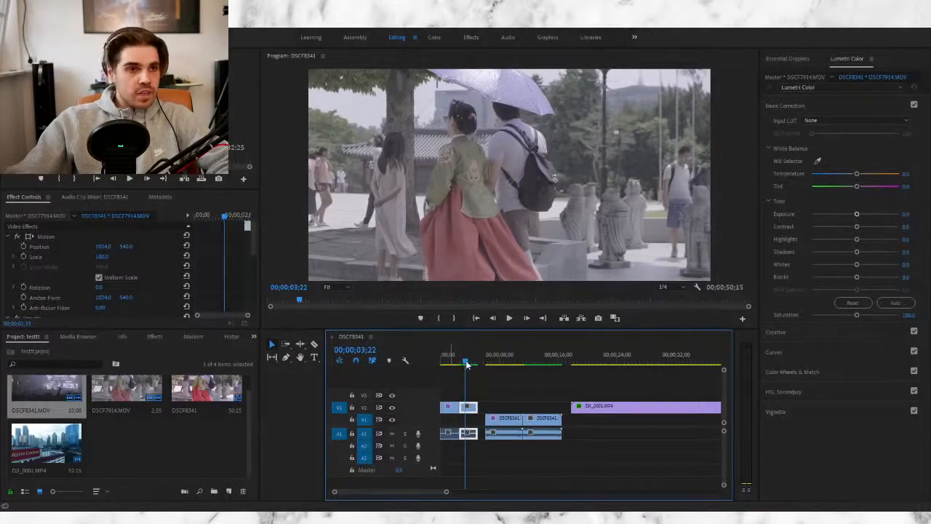
left_click_drag(467, 363, 449, 363)
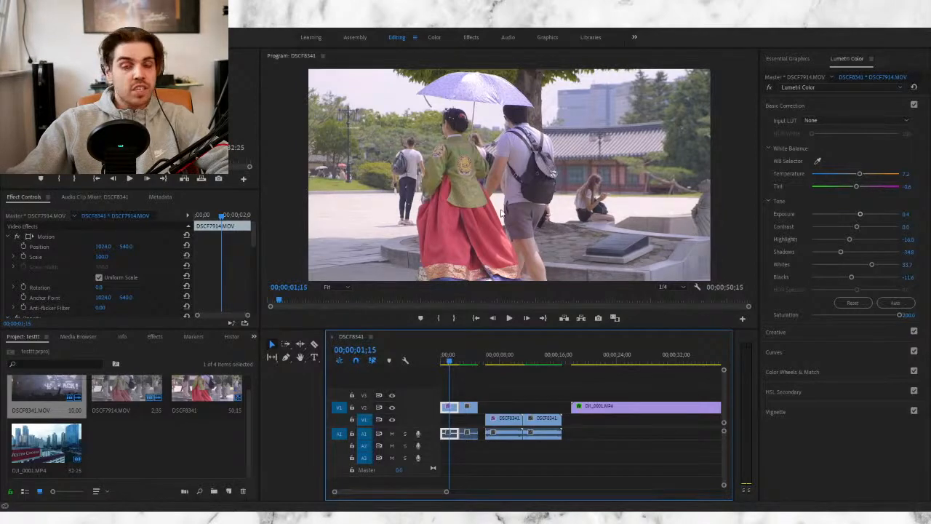
key("space")
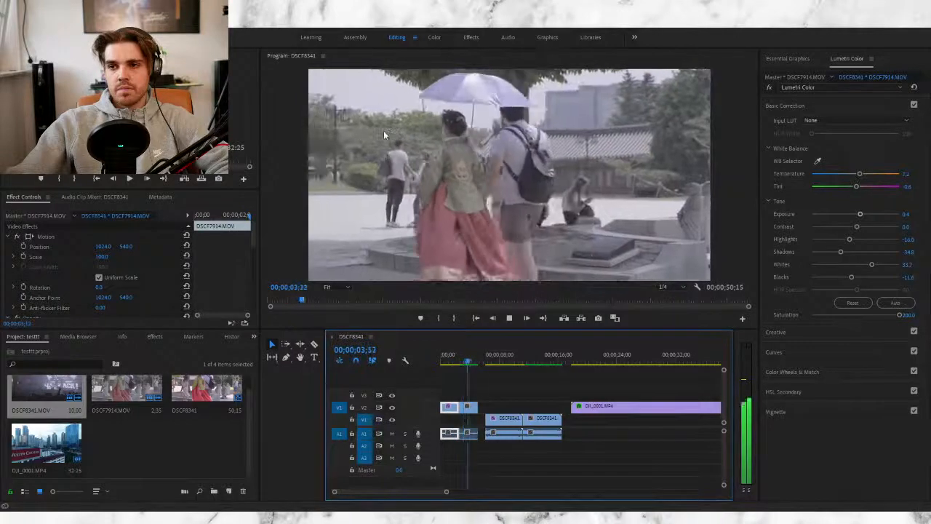
key("space")
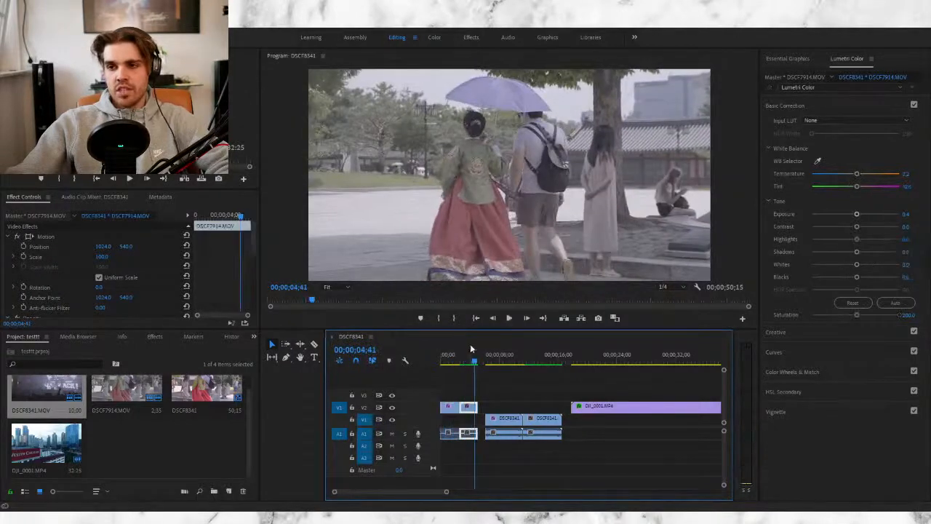
Step: Play from the graded concert clip into its ungraded copy and compare frames from several points in both
left_click_drag(513, 359, 507, 366)
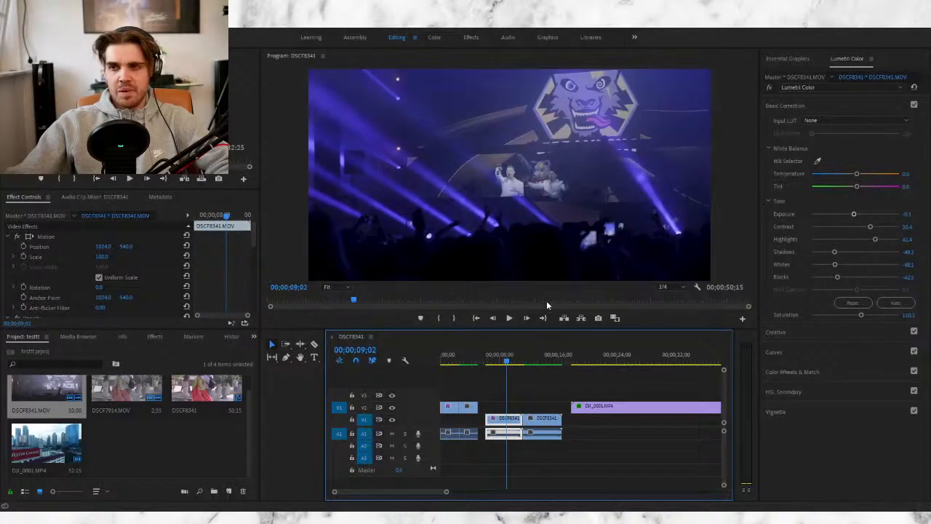
key("space")
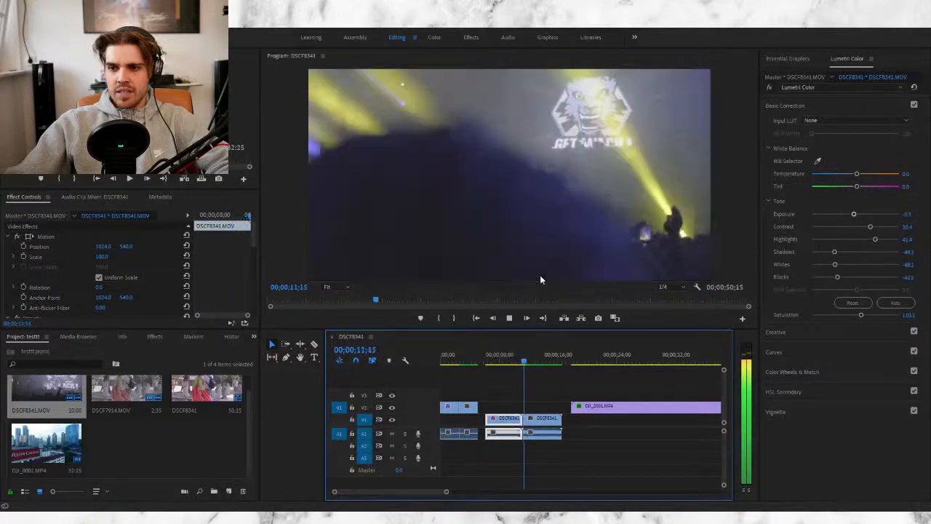
key("space")
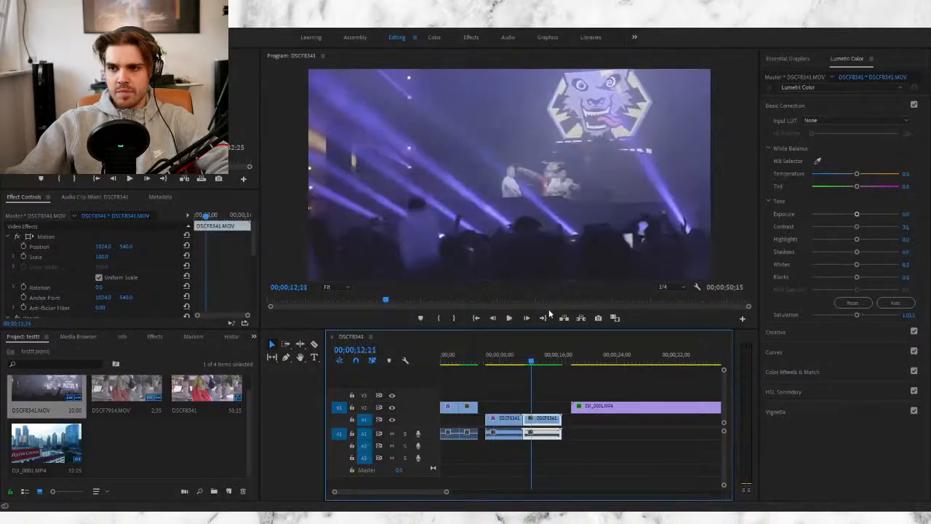
left_click(540, 358)
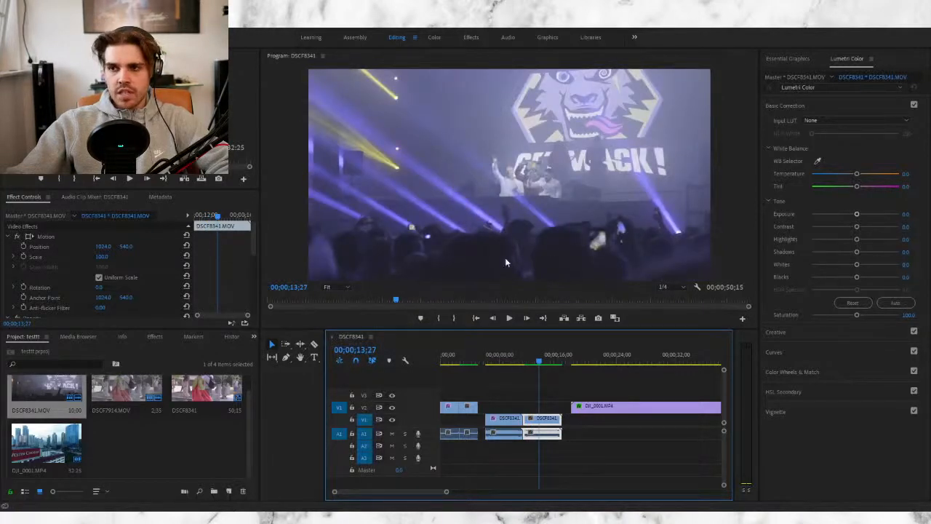
left_click(509, 360)
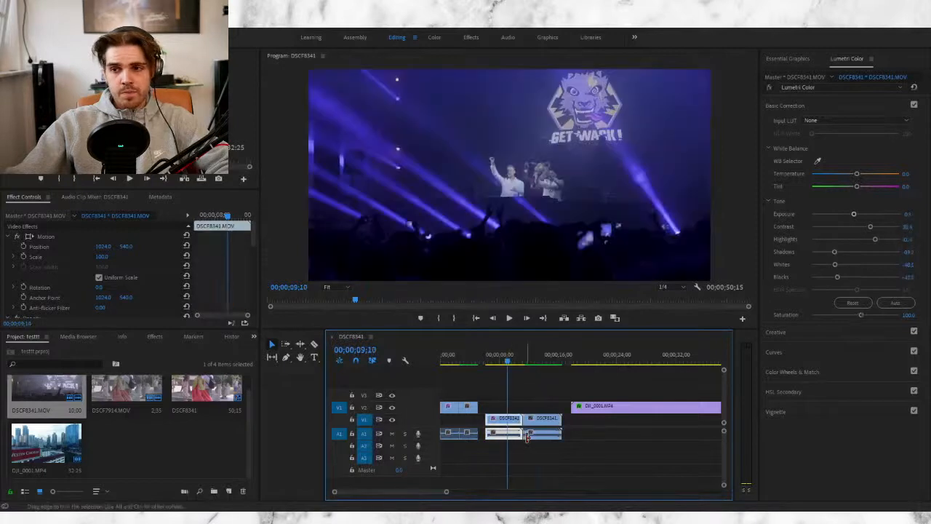
left_click(542, 359)
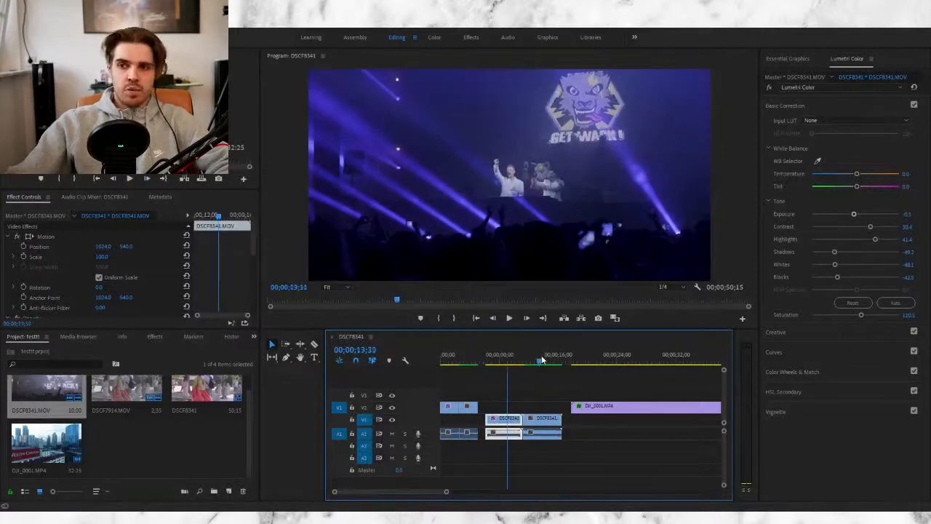
left_click(502, 359)
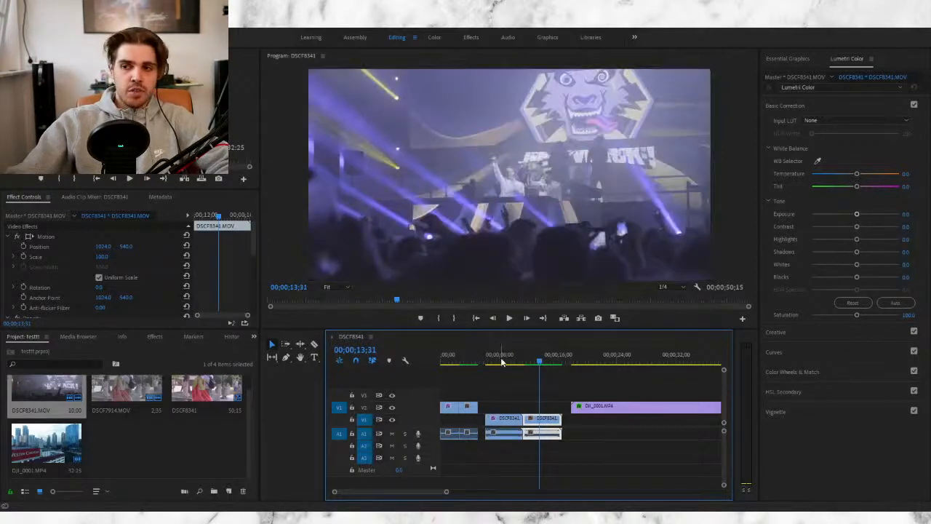
left_click(558, 361)
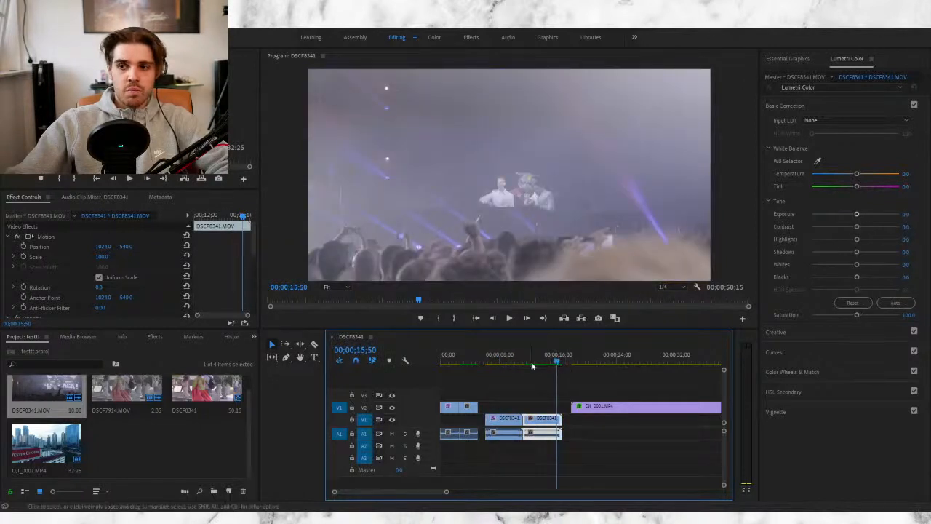
left_click(485, 360)
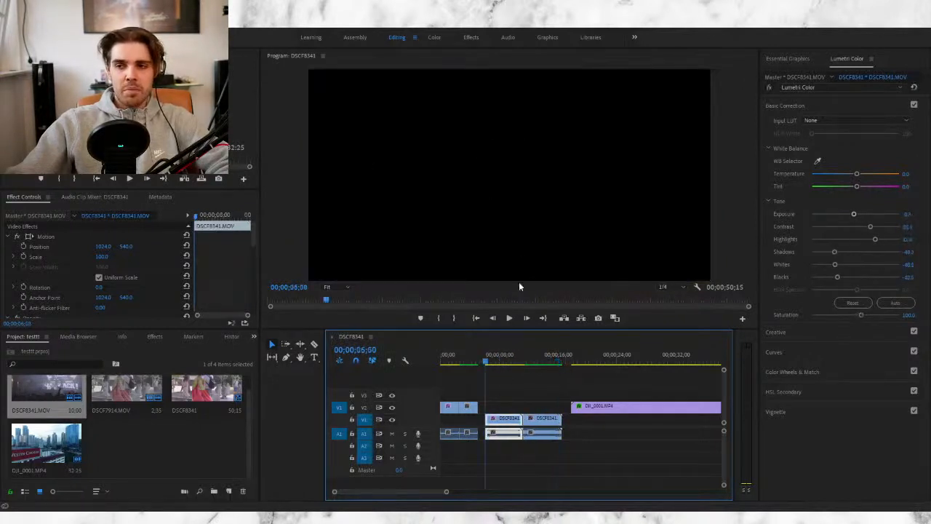
left_click(505, 356)
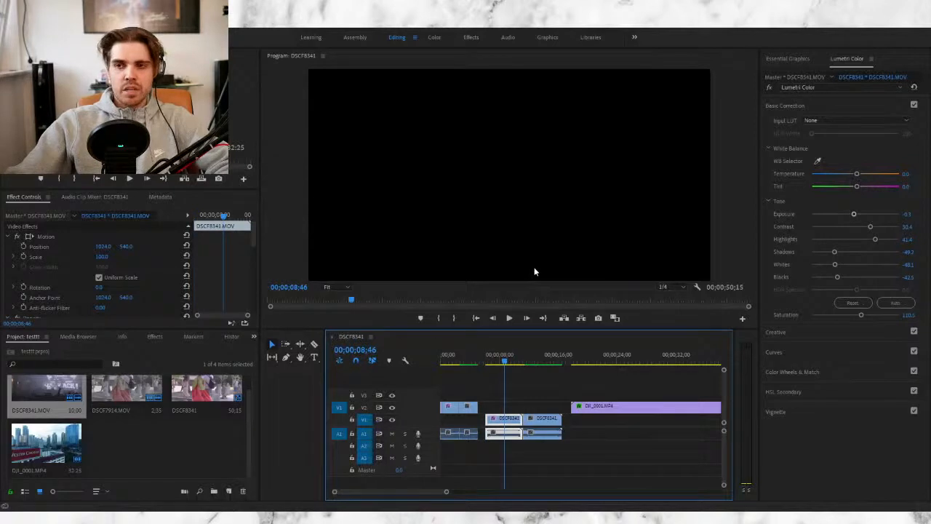
left_click(543, 355)
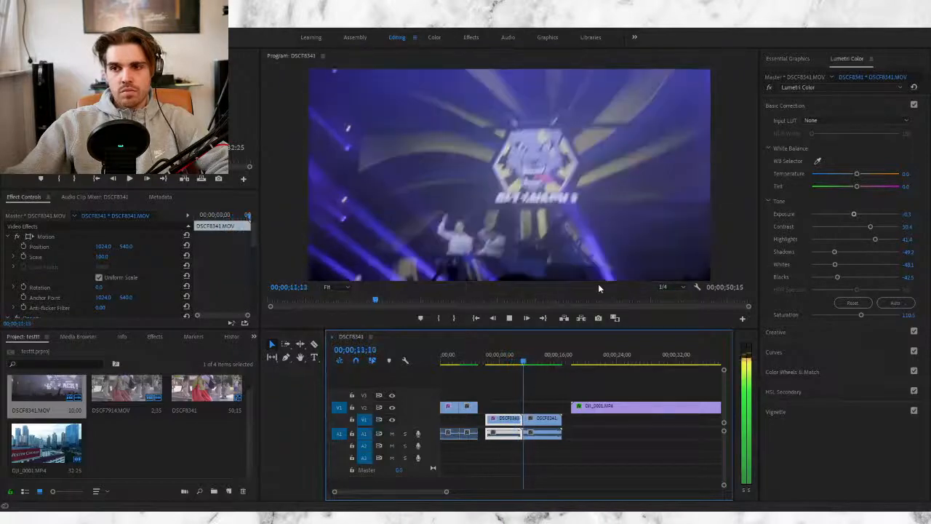
key("space")
Step: Play the DJI_0001.MP4 drone clip from its start to examine its ungraded look, stopping at about 00;00;23;18
left_click_drag(446, 492, 498, 494)
left_click(495, 356)
key("space")
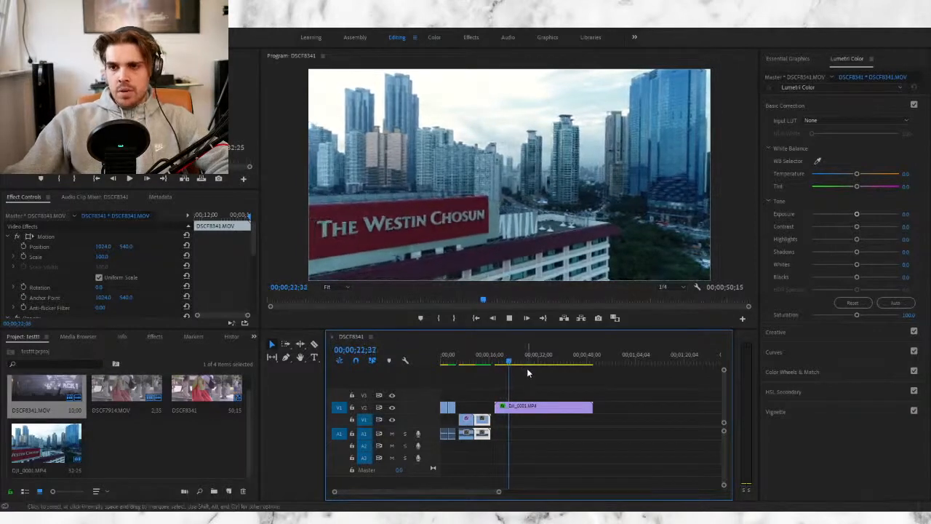
left_click(507, 321)
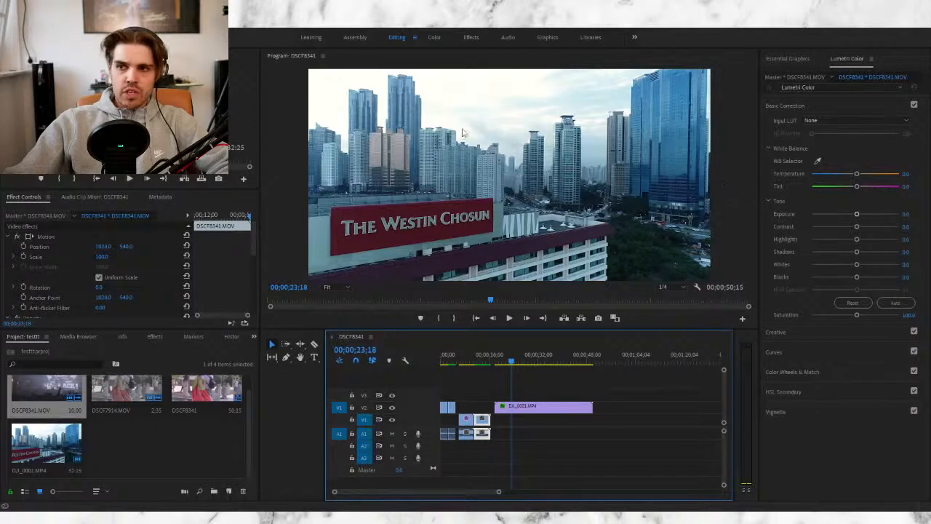
left_click(857, 173)
left_click_drag(858, 175, 865, 177)
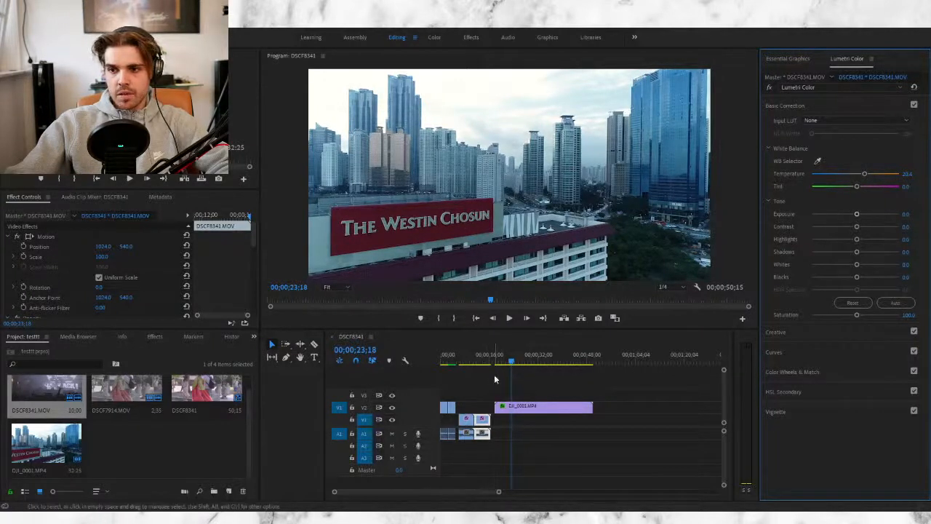
left_click(912, 173)
type("0")
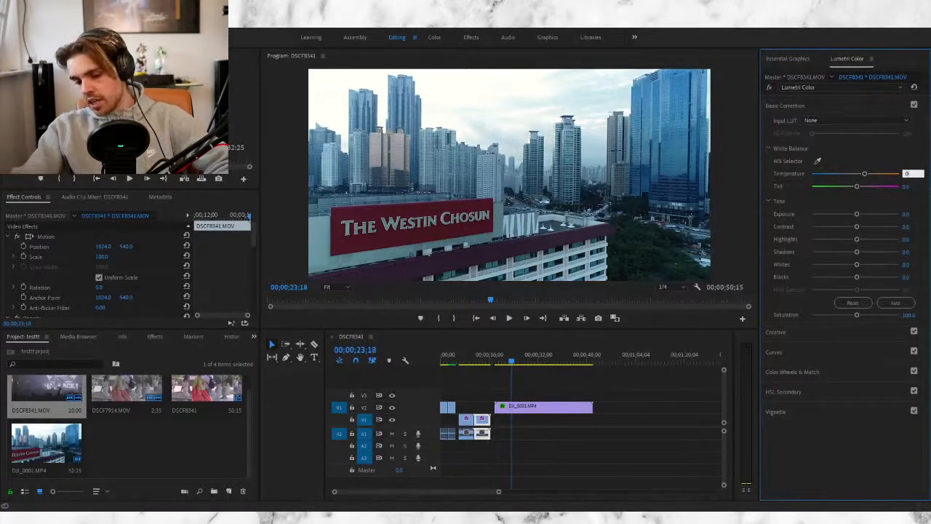
Step: Select the DJI_0001.MP4 drone clip and warm its white balance by setting the temperature to 19
left_click(546, 407)
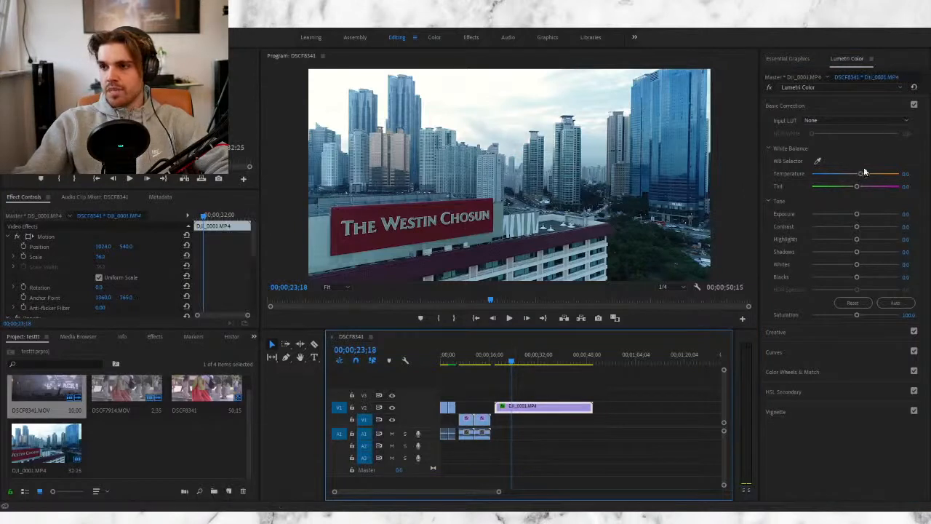
left_click_drag(861, 173, 862, 175)
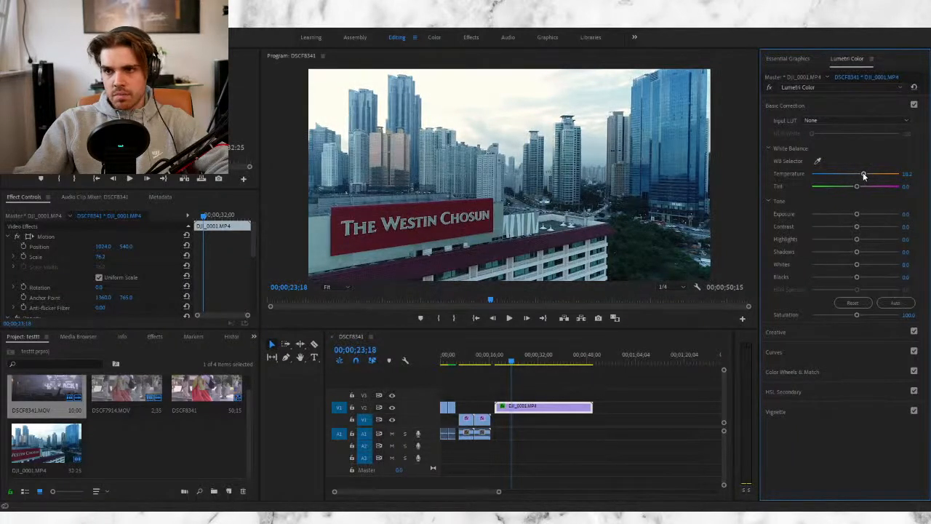
left_click(911, 173)
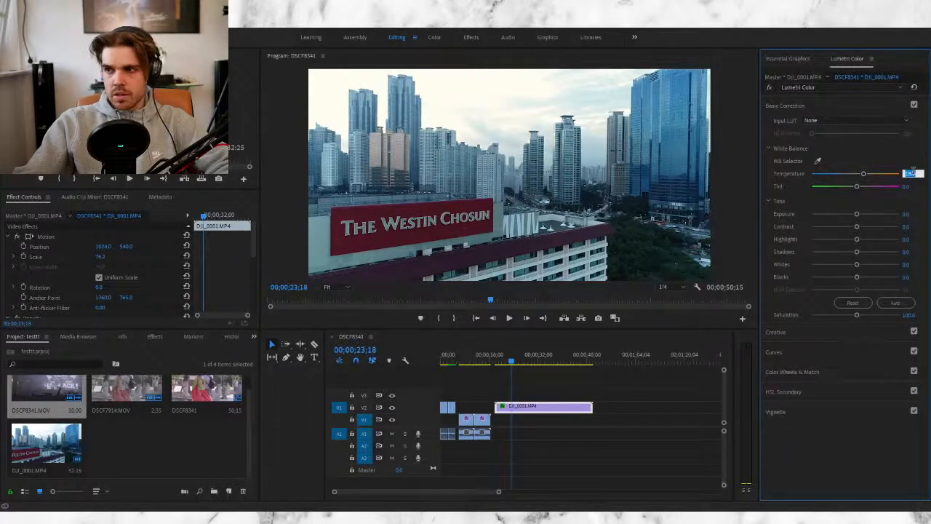
type("19")
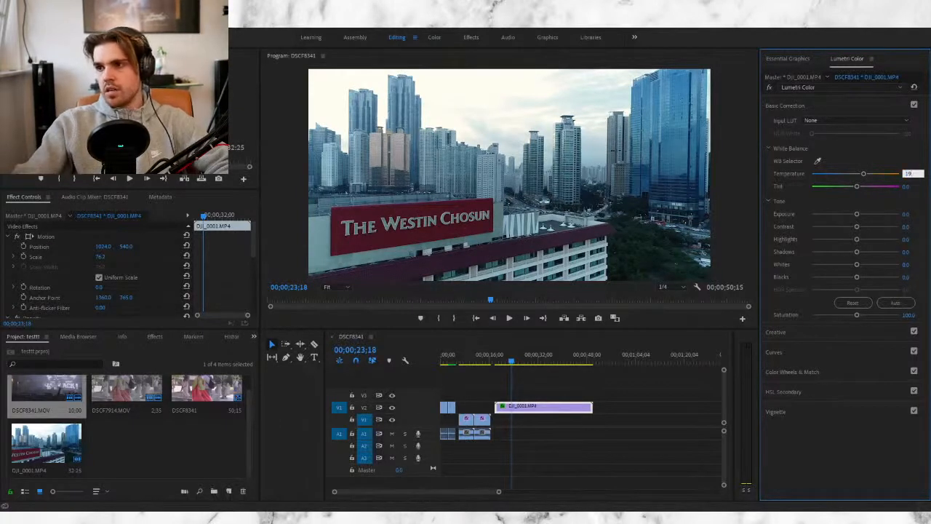
key("Return")
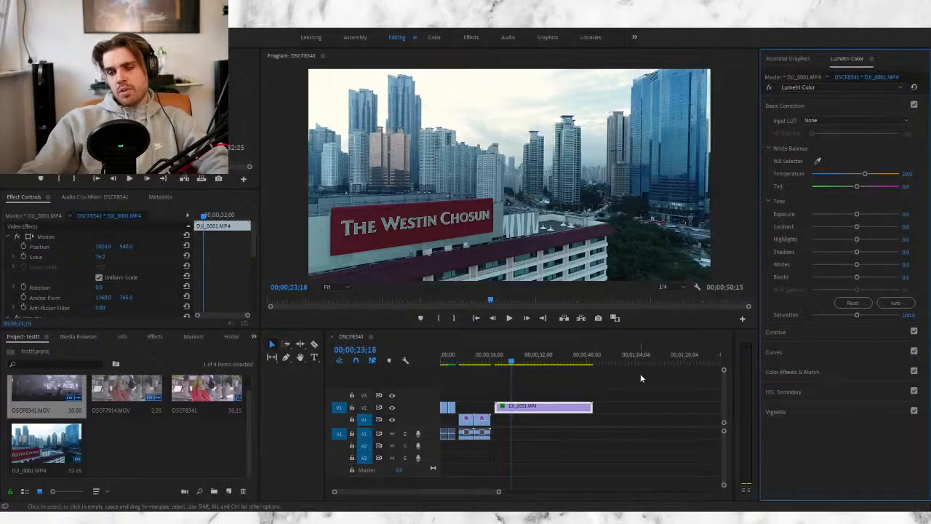
Step: Place an ungraded copy of DJI_0001.MP4 directly after the graded drone clip and compare frames from both
left_click(103, 446)
left_click_drag(103, 446, 598, 412)
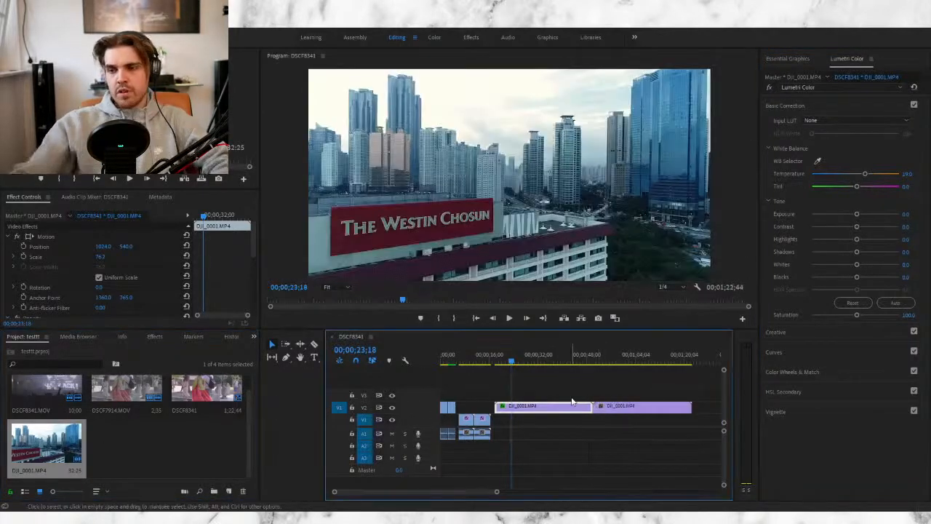
left_click(529, 355)
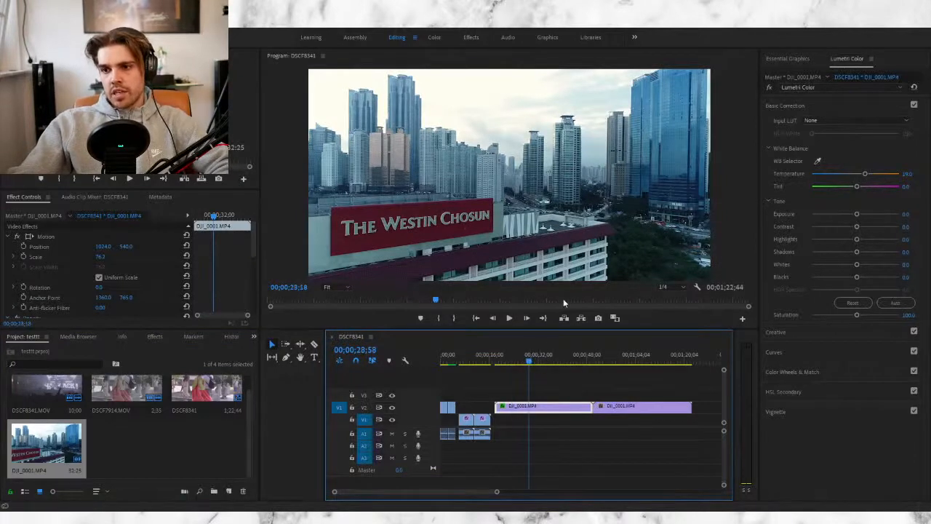
left_click(628, 360)
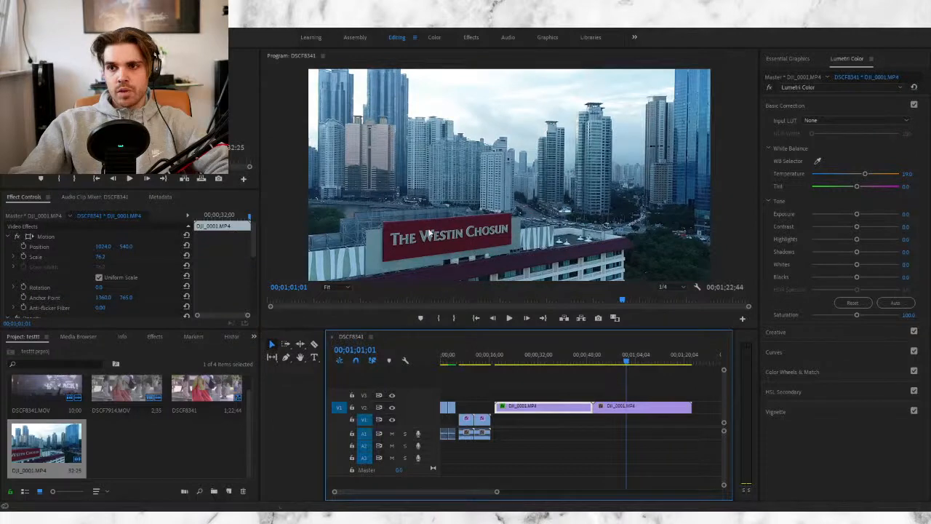
left_click(551, 358)
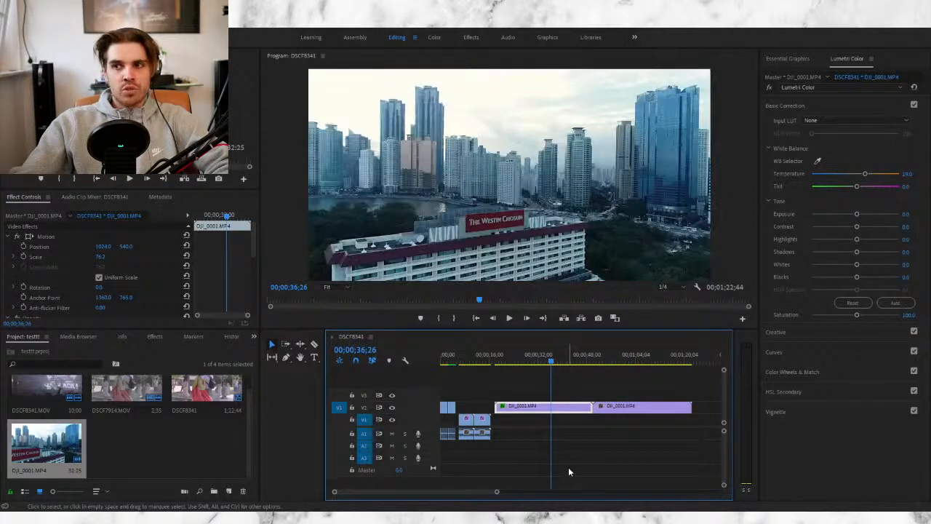
Step: Set the graded drone clip's temperature to 16 and its tint to 1
left_click_drag(864, 172, 867, 174)
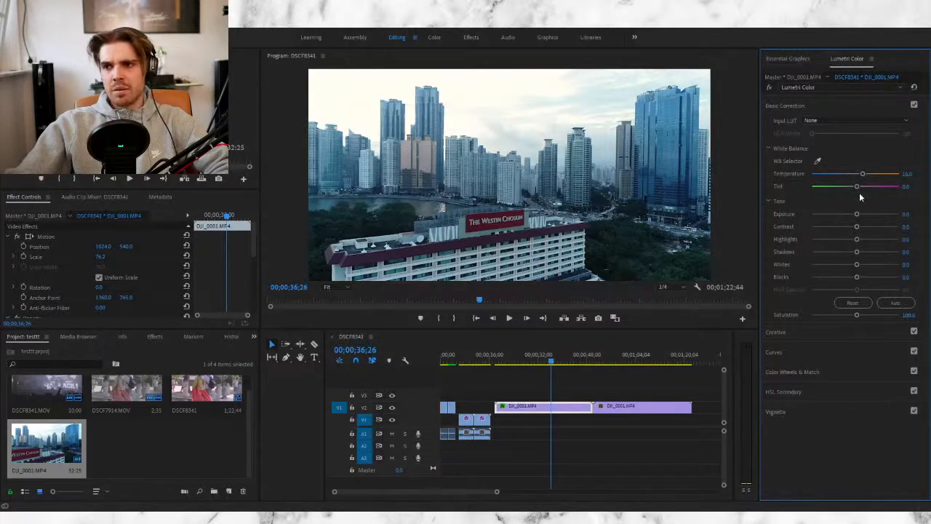
left_click(907, 186)
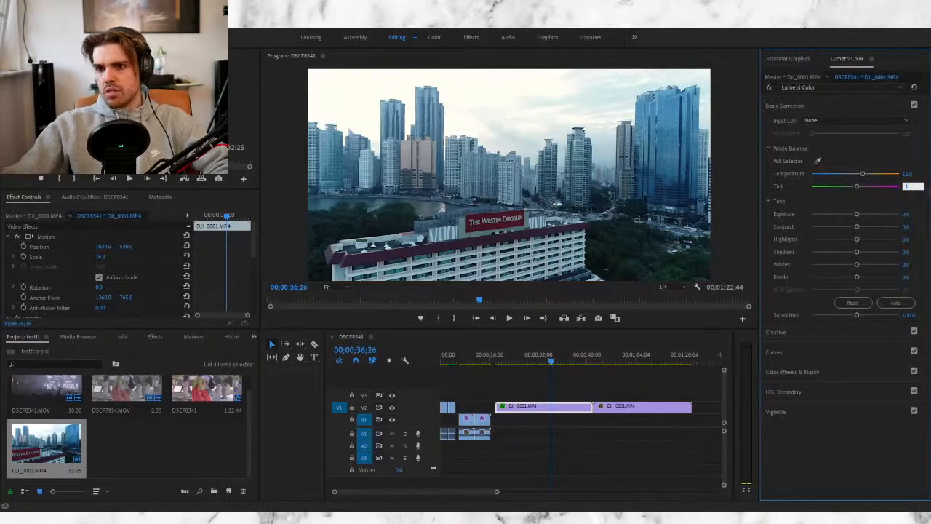
type("1")
key("Return")
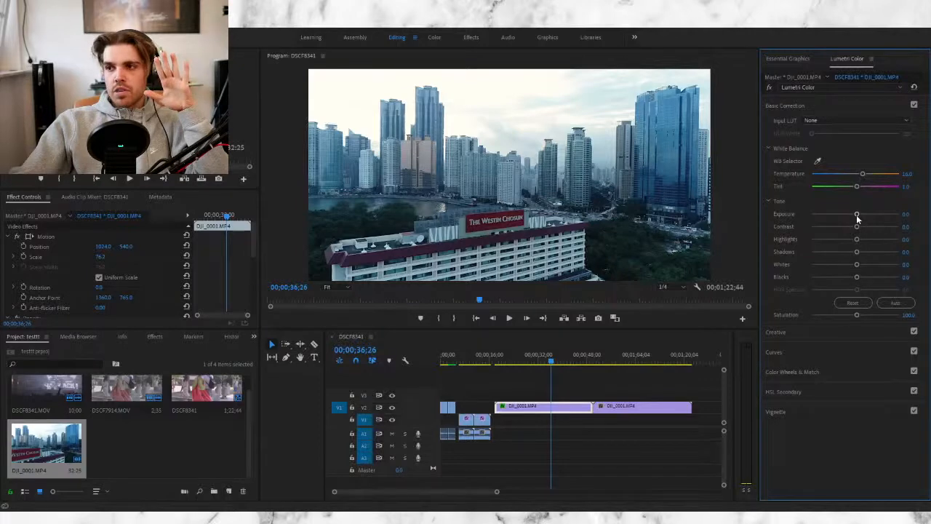
Step: Lower the drone clip's highlights to -30.4 after testing stronger values, with exposure and contrast at 0
mouse_move(857, 216)
left_mouse_down()
mouse_move(872, 217)
mouse_move(856, 223)
left_mouse_up()
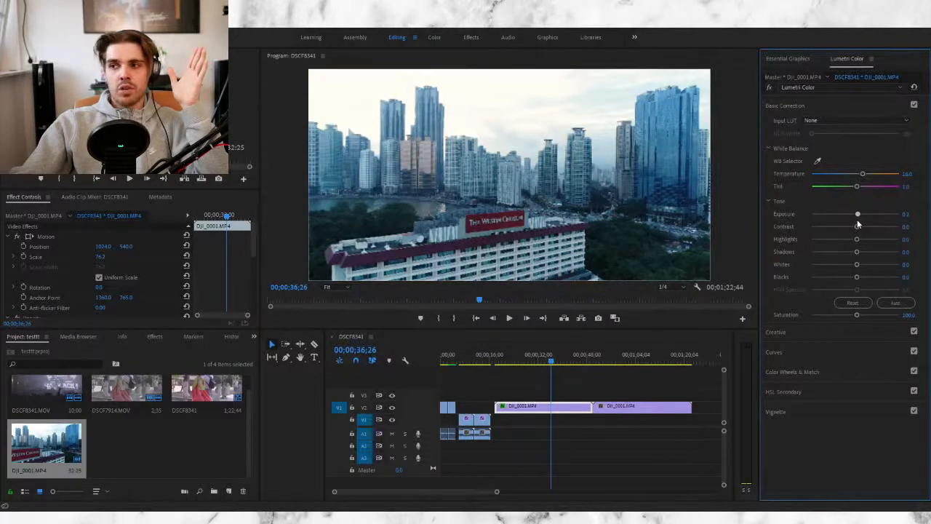
left_click_drag(857, 219, 855, 219)
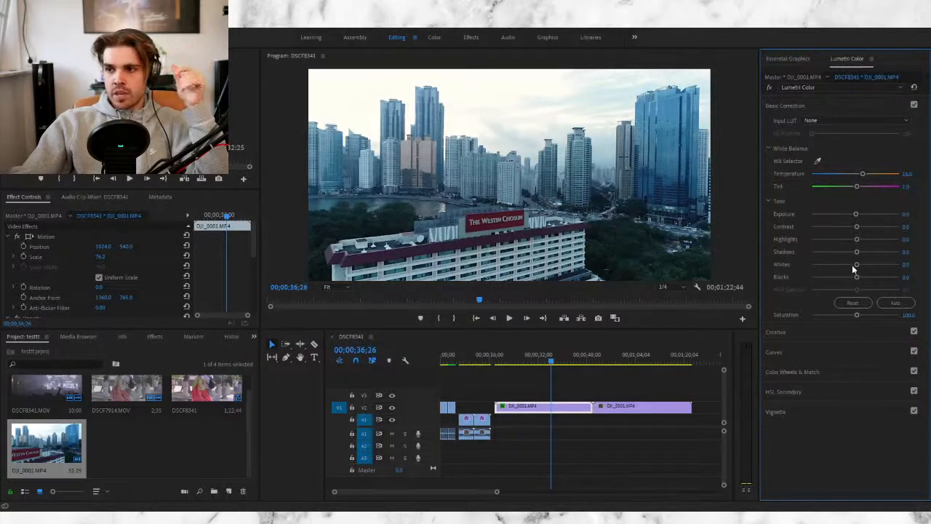
left_click_drag(856, 240, 811, 242)
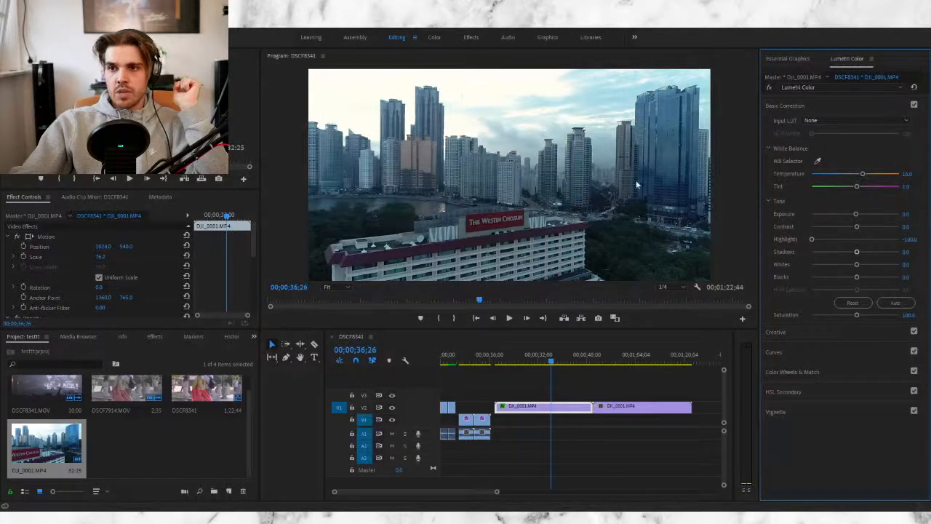
left_click_drag(812, 240, 852, 240)
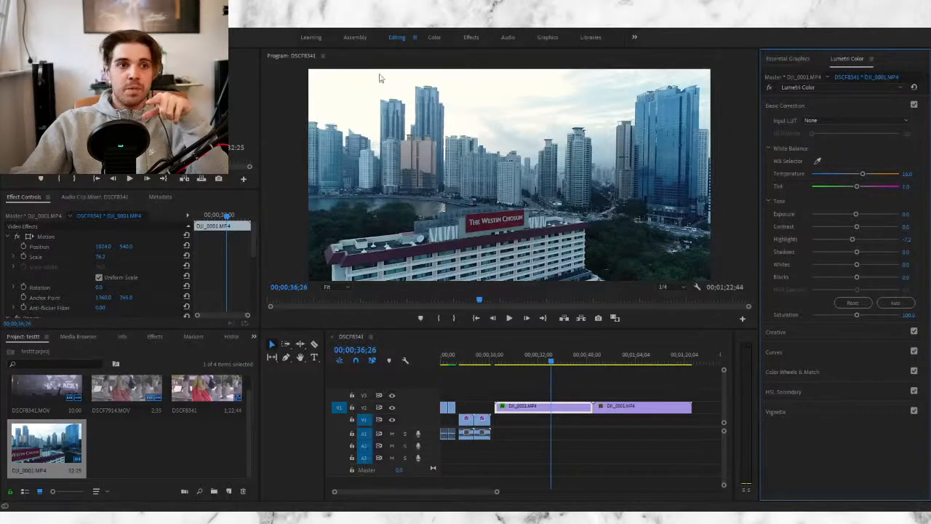
mouse_move(852, 239)
left_mouse_down()
mouse_move(842, 240)
mouse_move(860, 226)
left_mouse_up()
left_click(910, 227)
type("0")
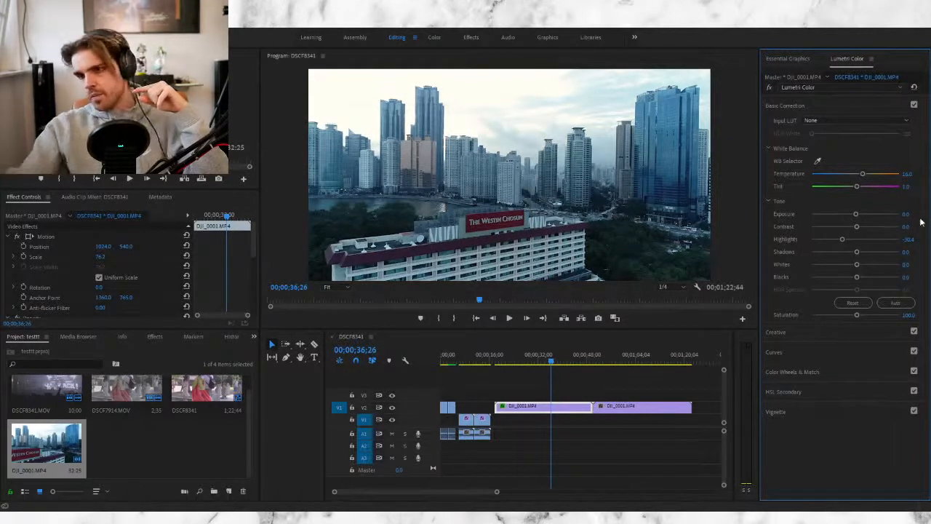
key("Return")
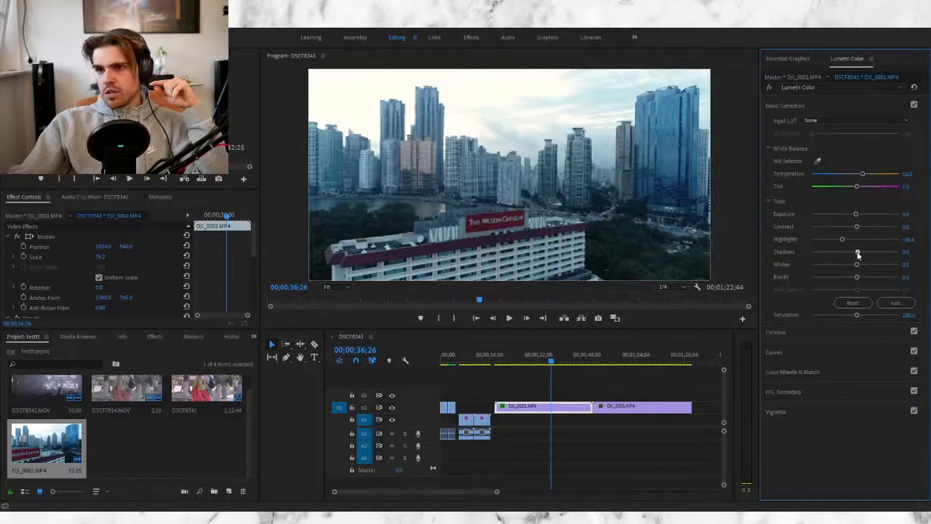
Step: Set the drone clip's shadows to 18.2, whites to -35.9 and blacks to -13.8
mouse_move(874, 252)
left_mouse_down()
mouse_move(859, 253)
mouse_move(880, 254)
left_mouse_up()
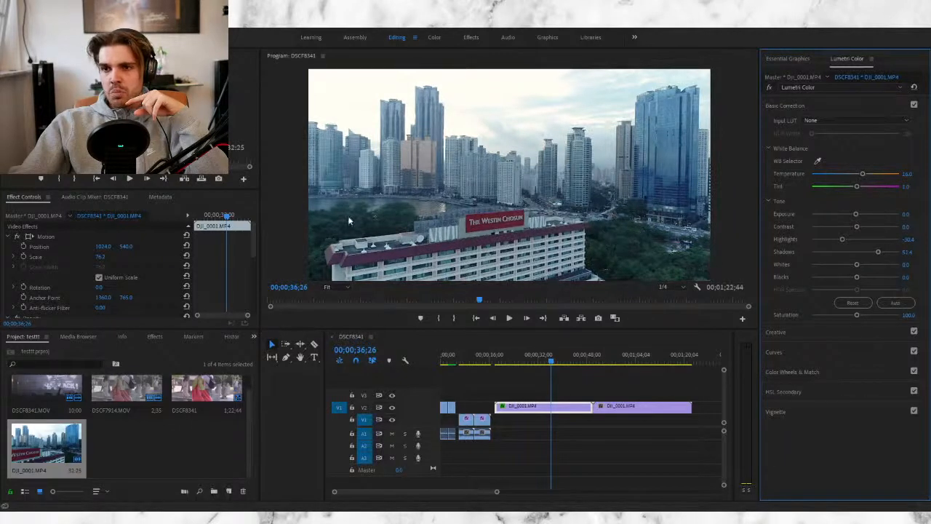
mouse_move(878, 251)
left_mouse_down()
mouse_move(856, 254)
mouse_move(867, 257)
left_mouse_up()
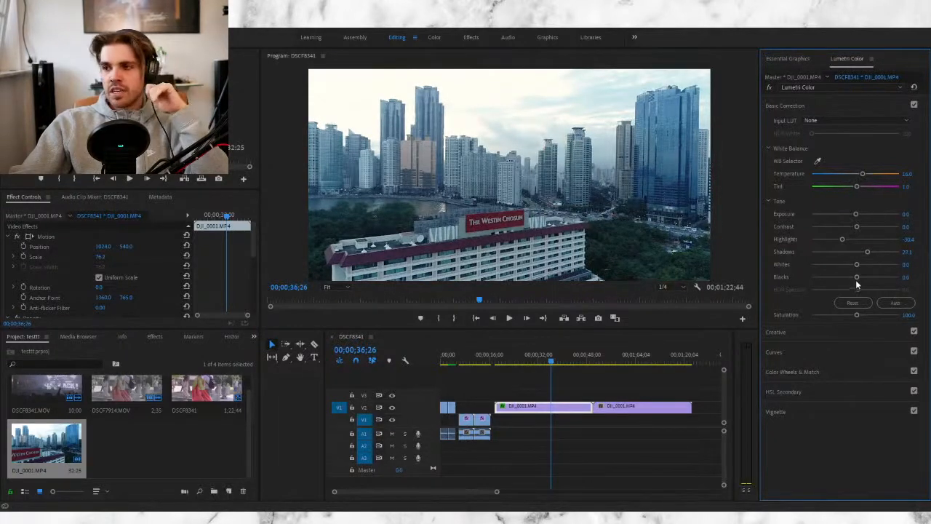
left_click_drag(867, 253, 843, 277)
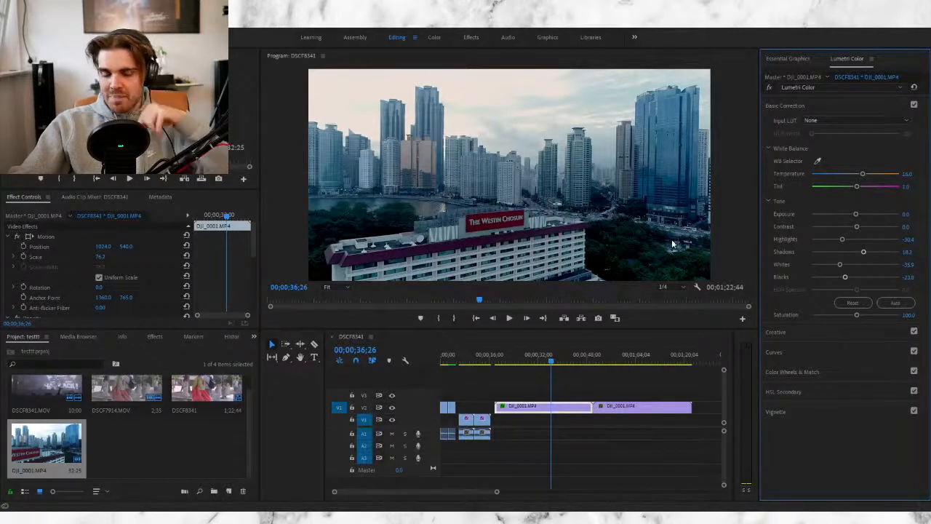
left_click_drag(845, 277, 850, 278)
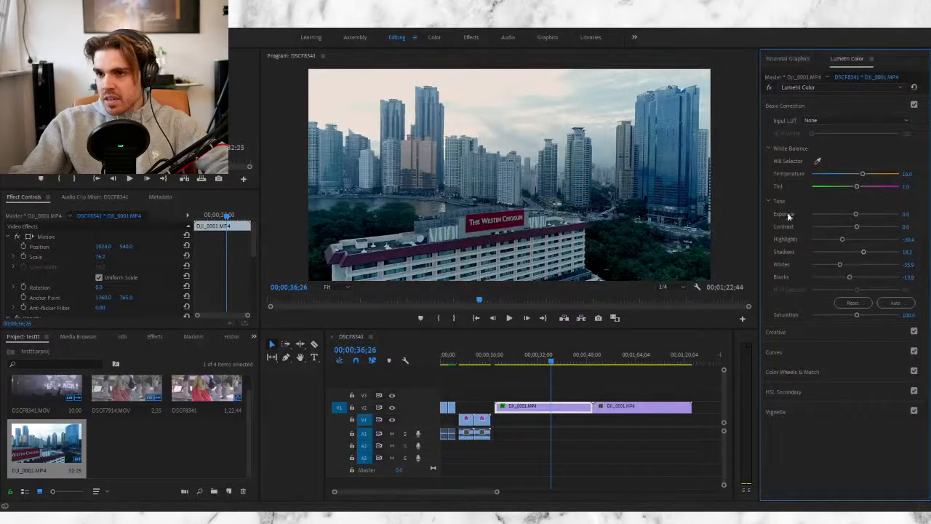
Step: Raise the drone clip's exposure to 1.0 and play the graded shot to about 00;00;47;14 to check it
key("space")
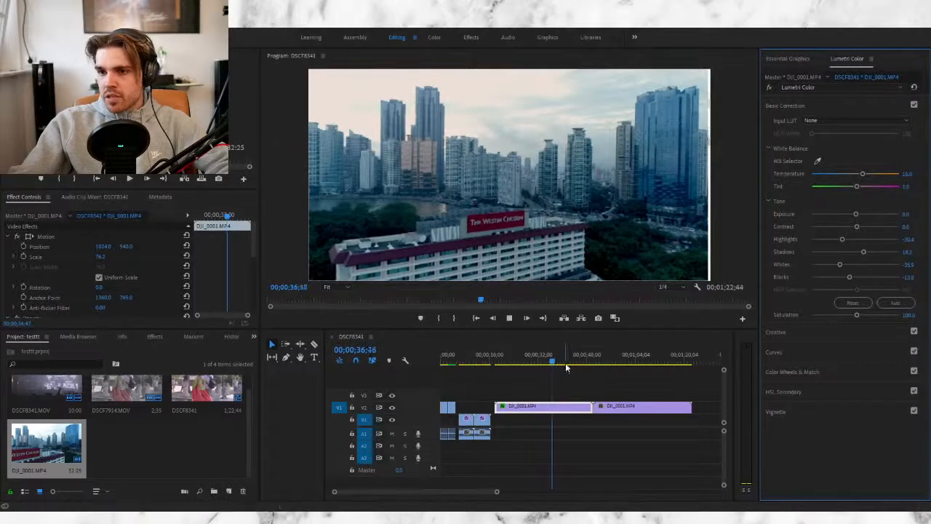
key("space")
left_click_drag(857, 216, 864, 216)
key("space")
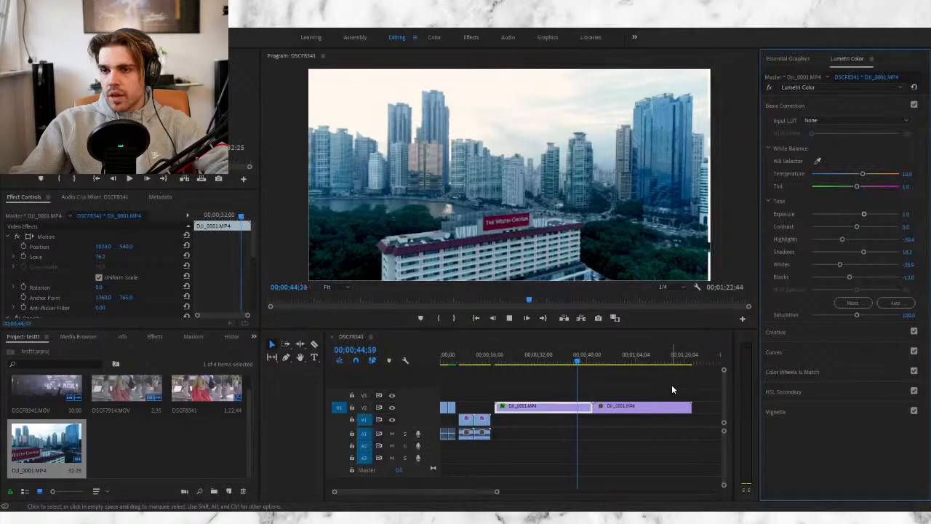
key("space")
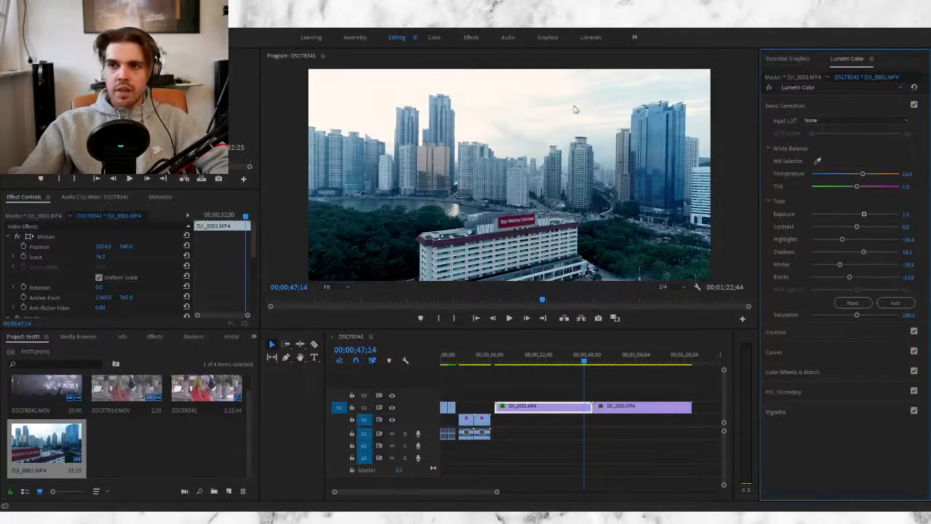
Step: Scale the ungraded DJI_0001.MP4 copy down to about 76 so it fills the frame, and restore the preview to Fit
left_click(678, 358)
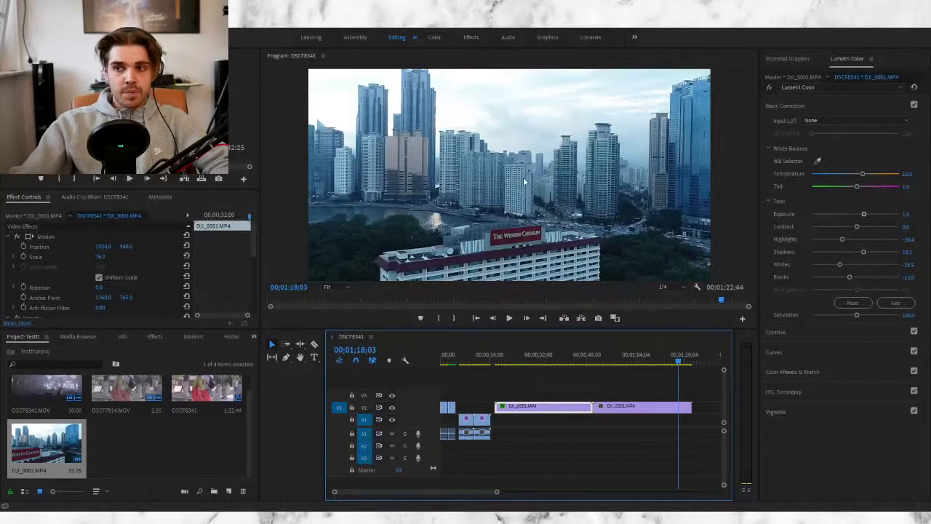
left_click(389, 194)
left_click(339, 289)
left_click(328, 227)
left_click(508, 174)
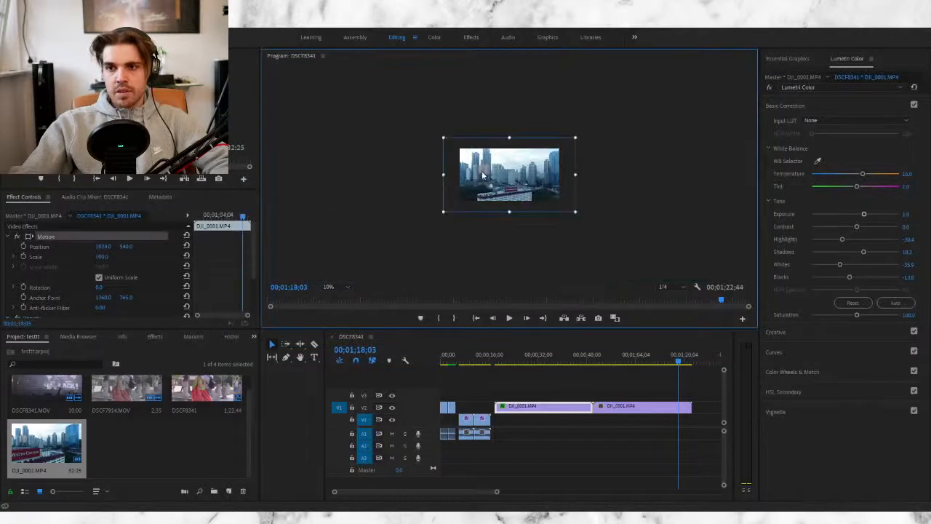
left_click_drag(443, 176, 457, 176)
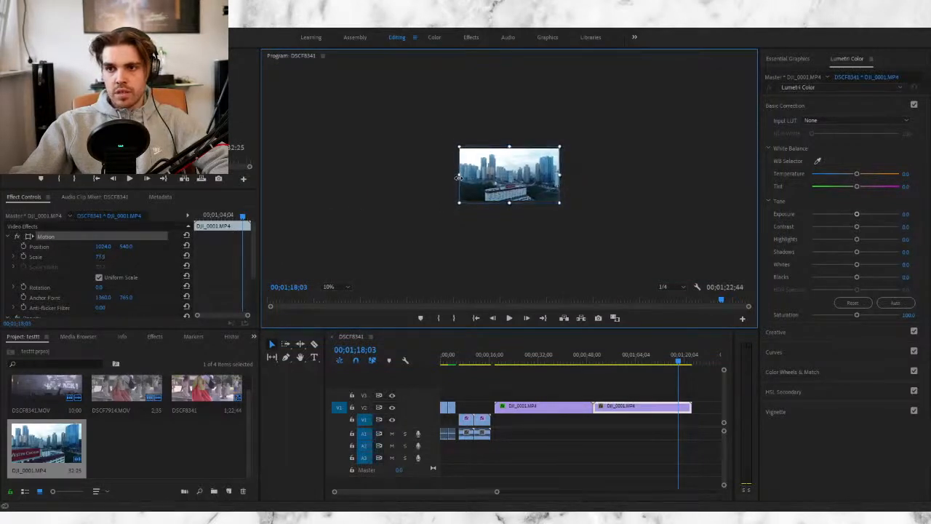
left_click(333, 286)
left_click(336, 298)
Step: Select the graded drone clip at 00;00;44;33, try it without warming, and set the temperature back to 16
left_click(574, 362)
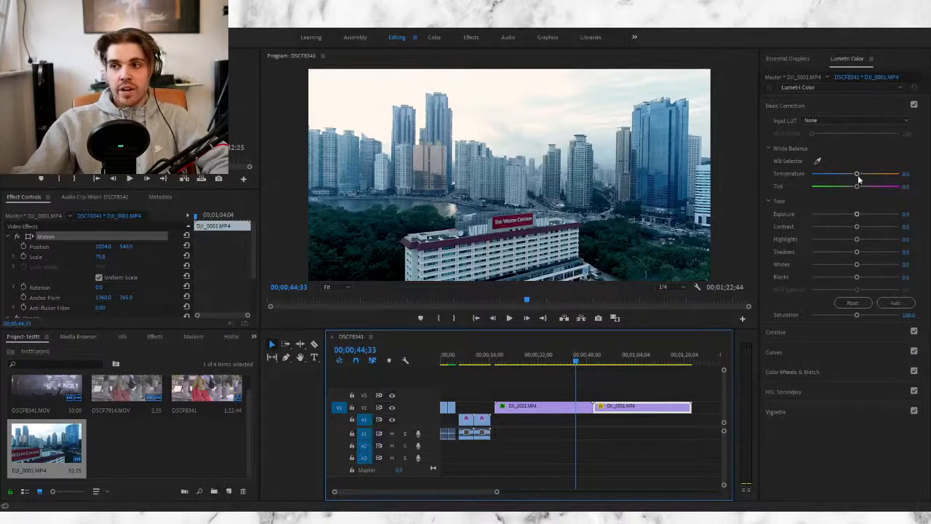
left_click(535, 410)
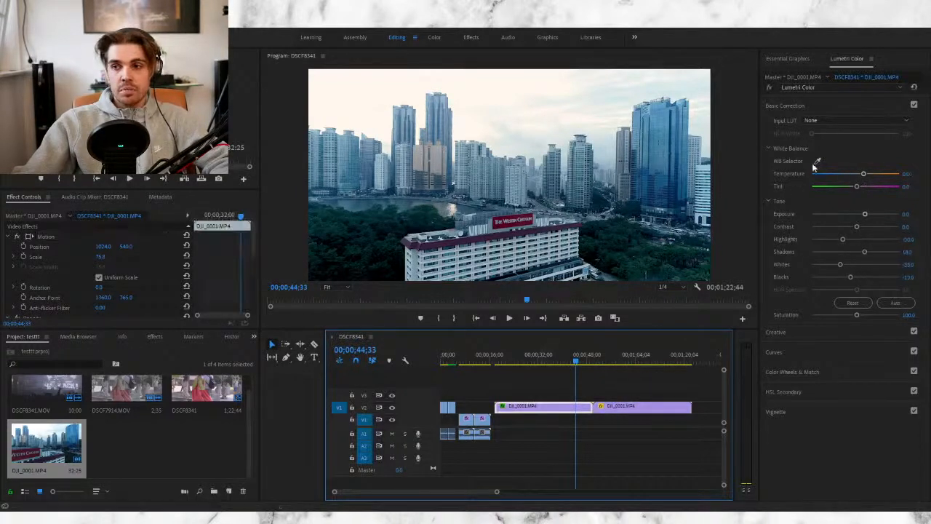
mouse_move(864, 176)
left_mouse_down()
mouse_move(779, 185)
mouse_move(859, 186)
left_mouse_up()
left_click(911, 175)
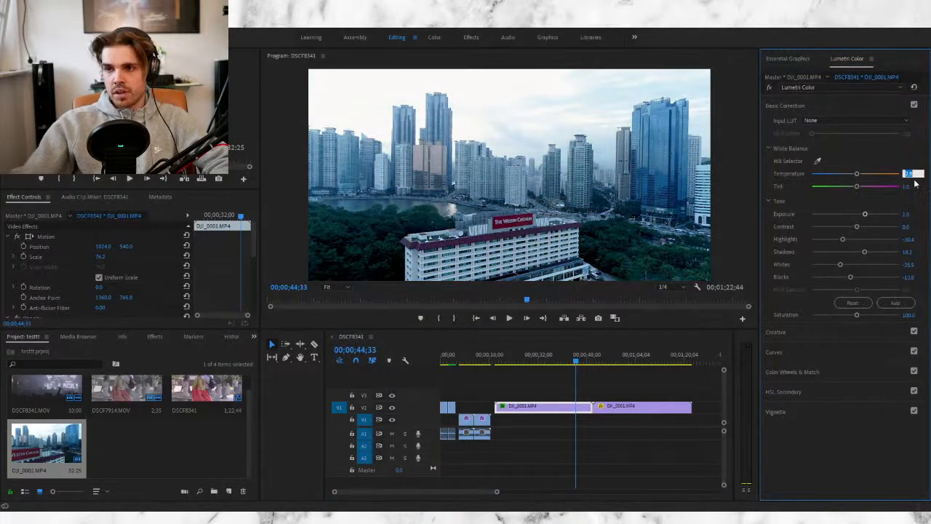
type("16")
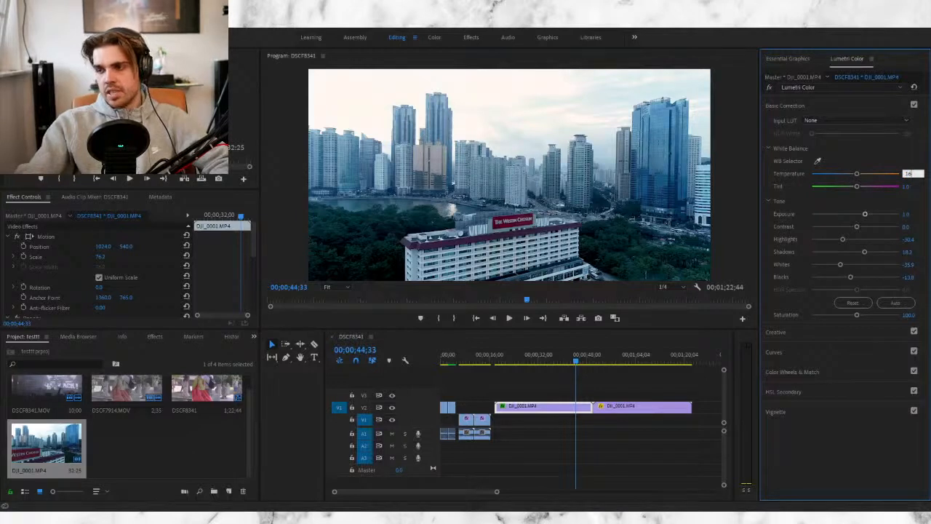
key("Return")
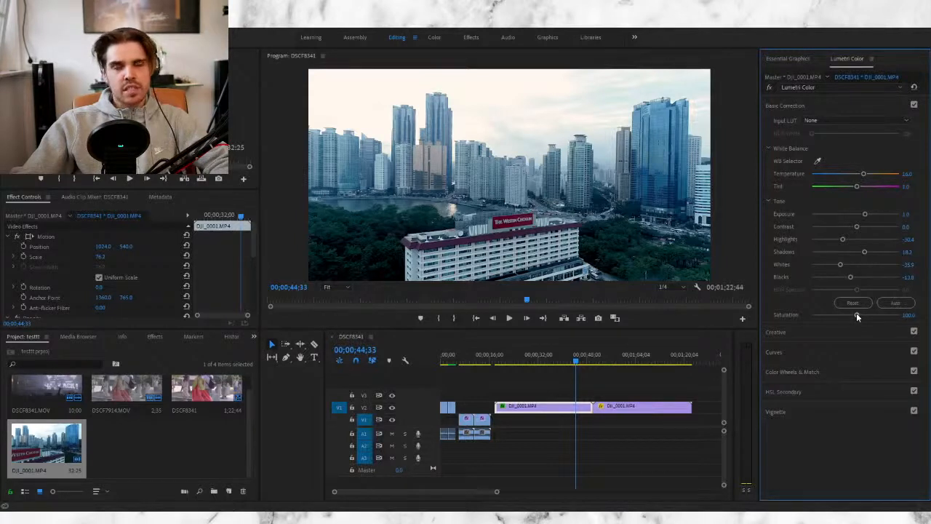
Step: Boost the graded drone clip's saturation to 124.9 and open the Creative settings
left_click_drag(861, 314, 868, 316)
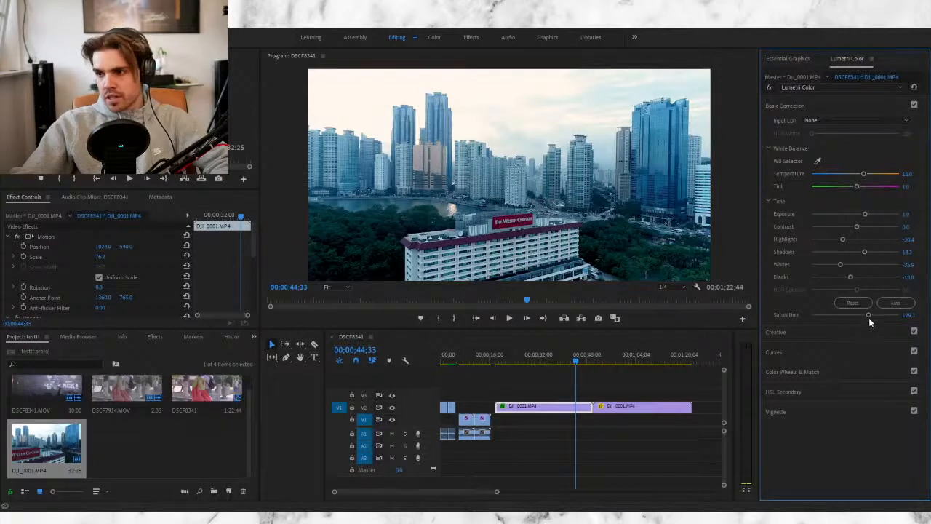
left_click_drag(869, 315, 867, 316)
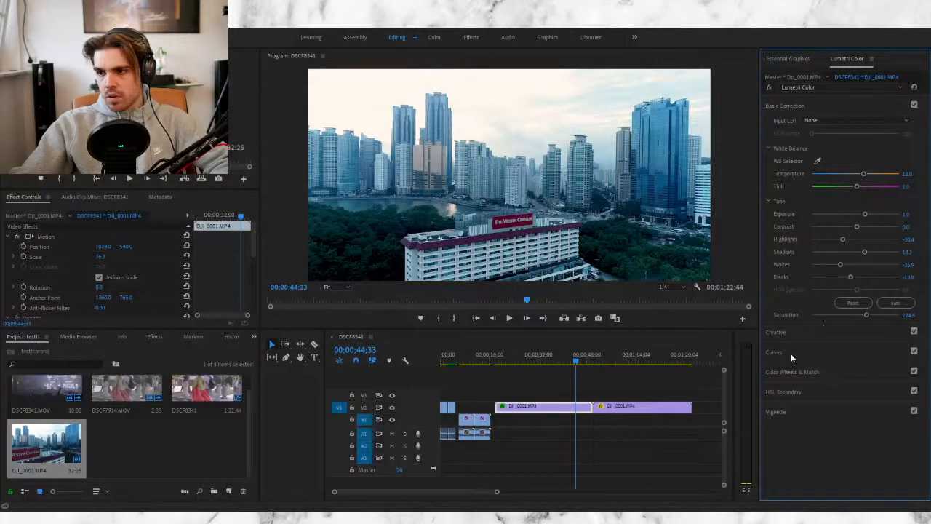
left_click(798, 334)
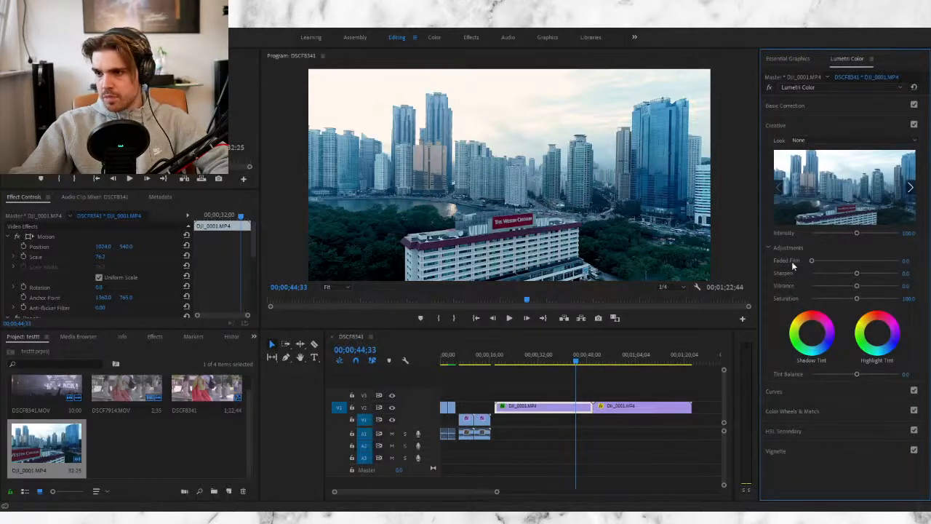
Step: Shape the master RGB curve with two points, lifting the shadows and pulling down the highlights
left_click(777, 393)
mouse_move(836, 285)
left_mouse_down()
mouse_move(827, 280)
mouse_move(844, 312)
mouse_move(823, 287)
left_mouse_up()
left_click_drag(879, 237, 881, 252)
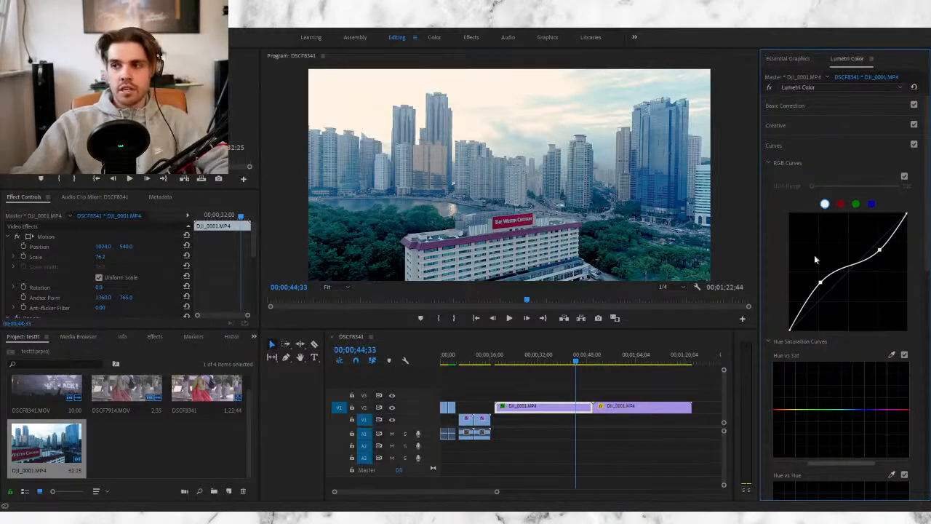
Step: Try reshaping the red channel curve and return to the master RGB curve
left_click(841, 204)
left_click_drag(848, 281, 863, 262)
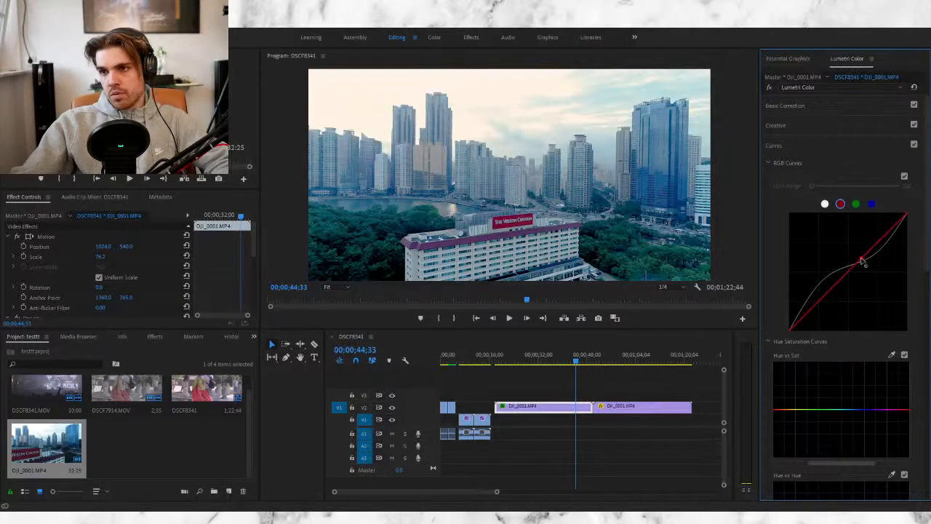
left_click(825, 204)
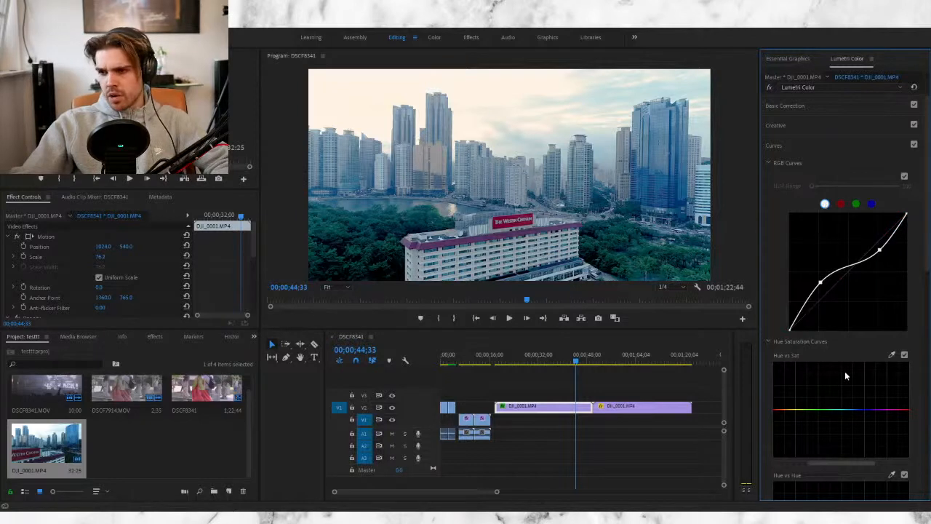
scroll(844, 374, "down", 5)
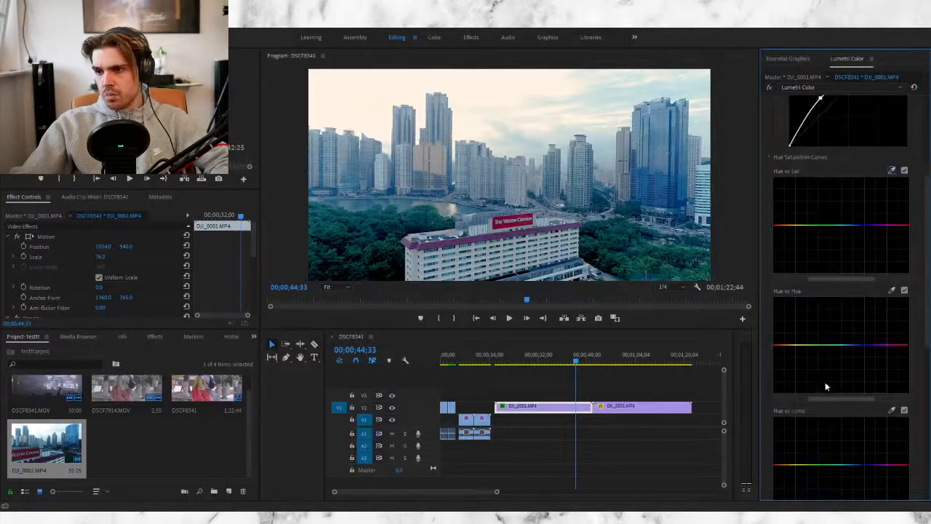
Step: Look through the Hue Saturation Curves of the graded drone clip and collapse both the RGB and hue saturation groups
scroll(826, 387, "down", 2)
scroll(823, 320, "down", 2)
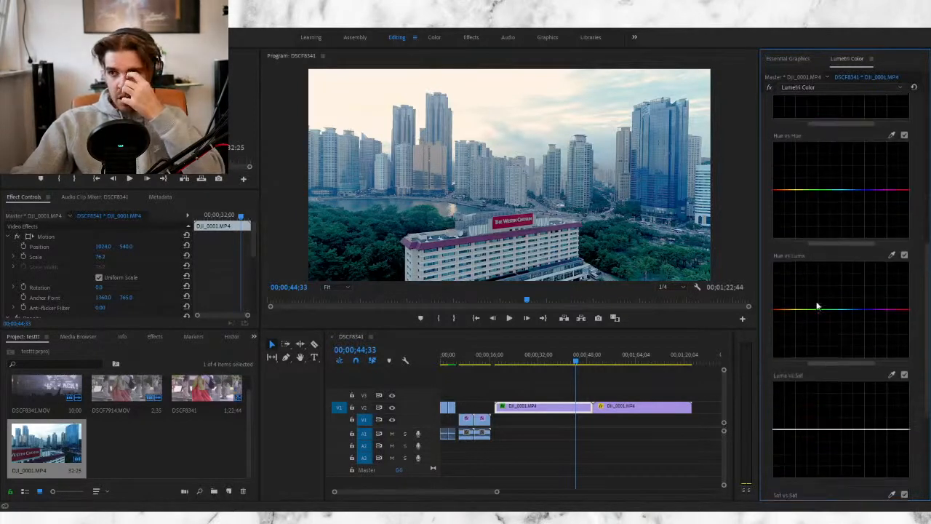
scroll(817, 305, "up", 8)
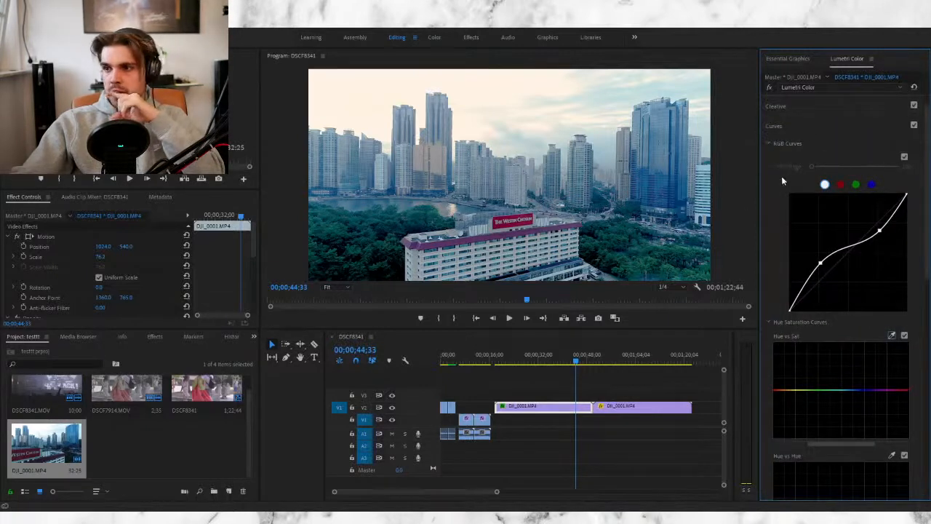
left_click(767, 142)
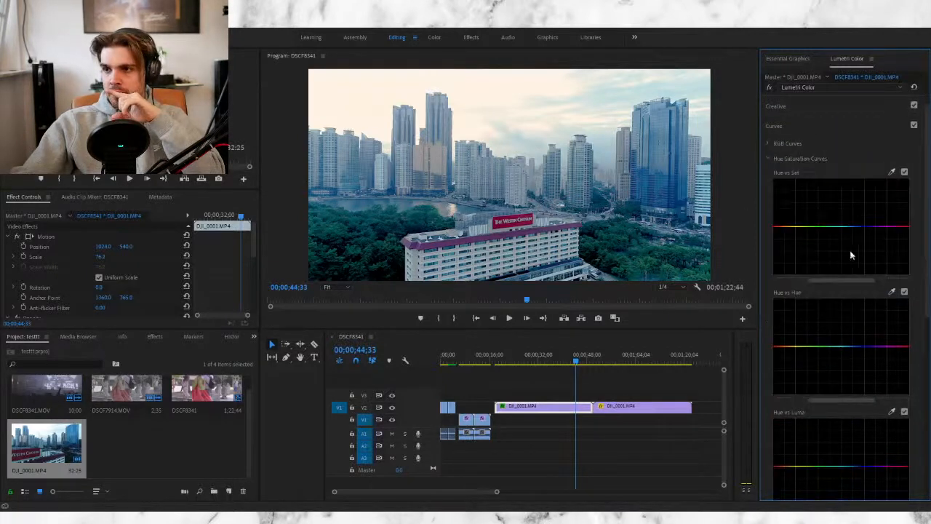
left_click(767, 158)
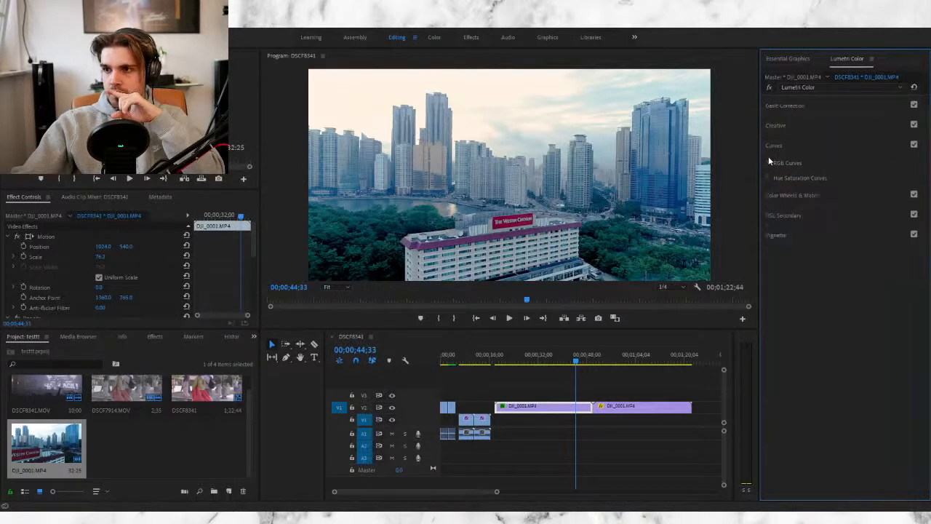
Step: Key the reds in HSL Secondary, adjust the hue, saturation and luminance ranges, and set denoise to 1.1
left_click(796, 216)
left_click(802, 228)
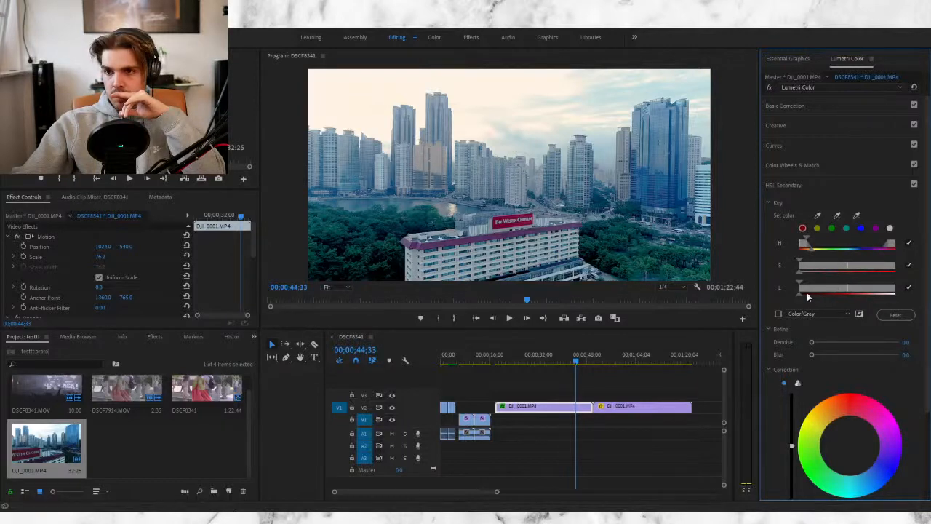
mouse_move(826, 288)
left_mouse_down()
mouse_move(842, 287)
mouse_move(822, 287)
left_mouse_up()
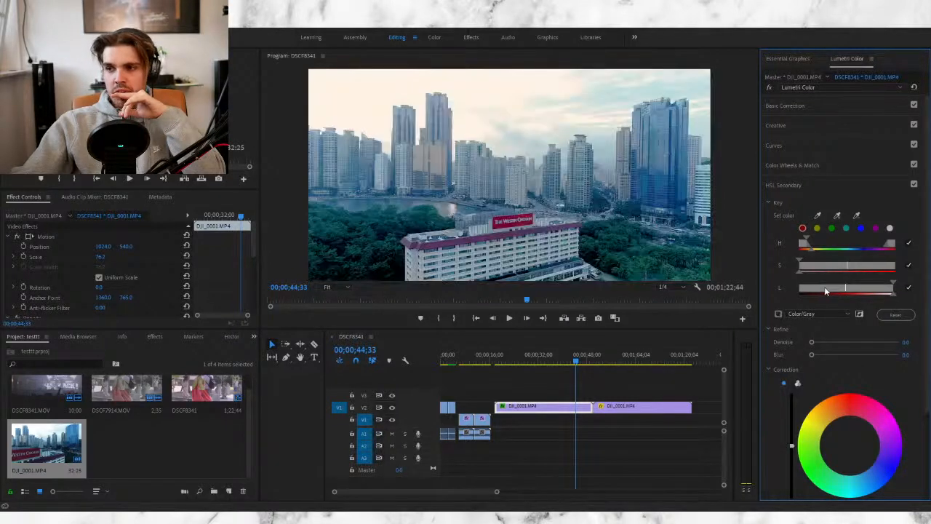
mouse_move(891, 294)
left_mouse_down()
mouse_move(864, 287)
mouse_move(896, 290)
left_mouse_up()
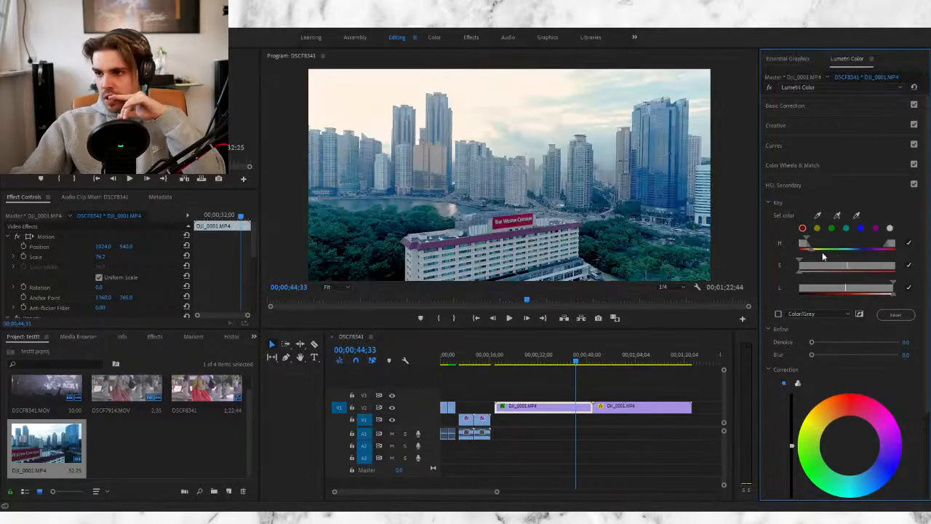
left_click_drag(817, 256, 865, 274)
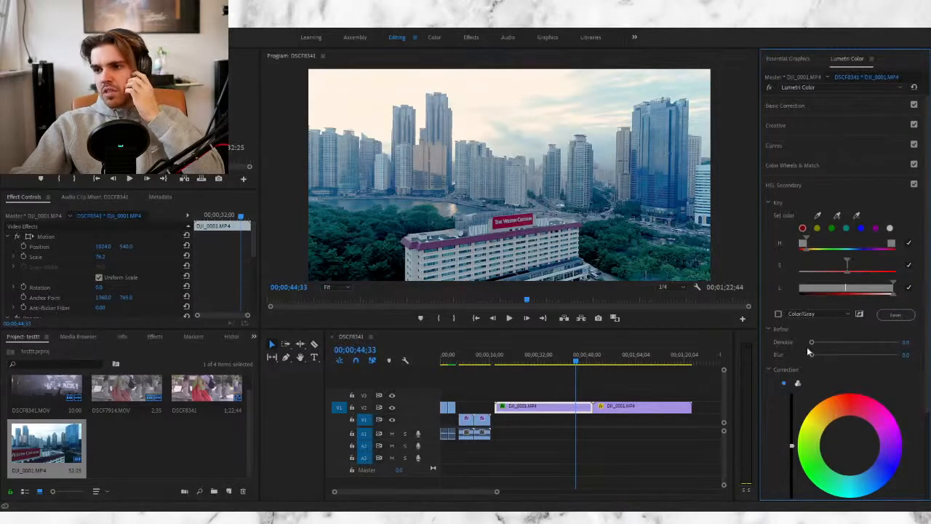
left_click_drag(812, 343, 814, 344)
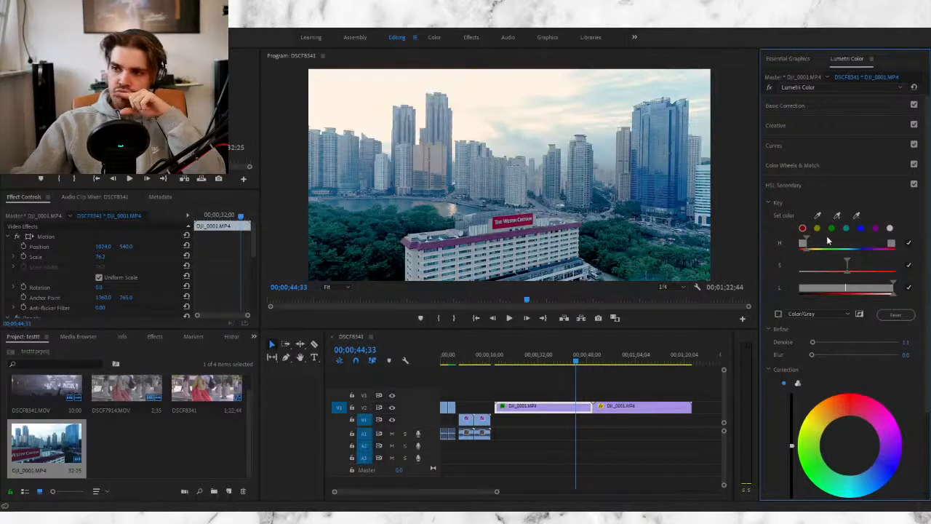
Step: Try keying the hotel sign's sampled red at 100% preview zoom, widening the hue and saturation ranges
left_click(818, 215)
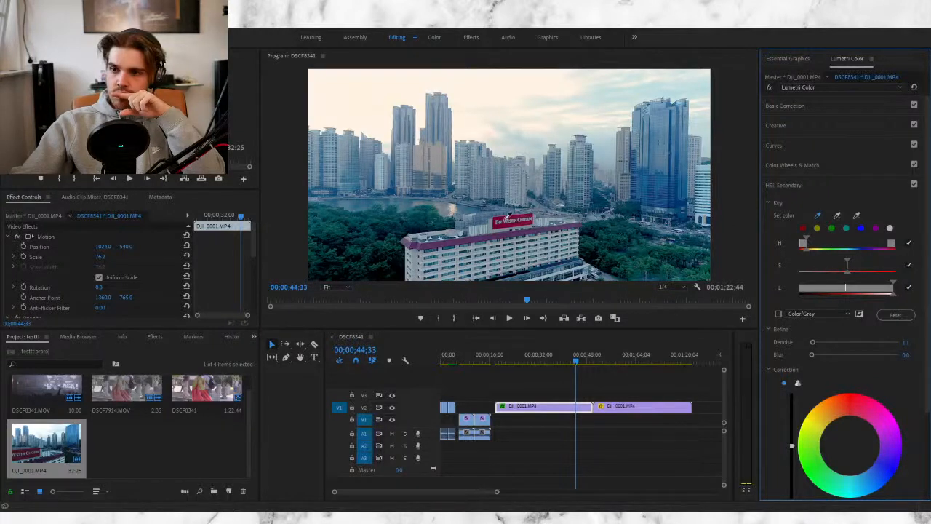
left_click(510, 219)
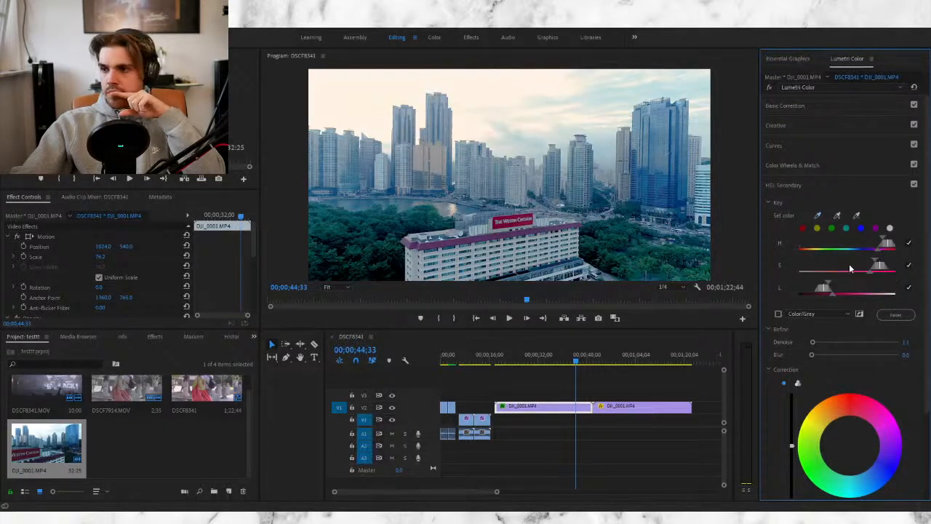
left_click(339, 286)
left_click(343, 361)
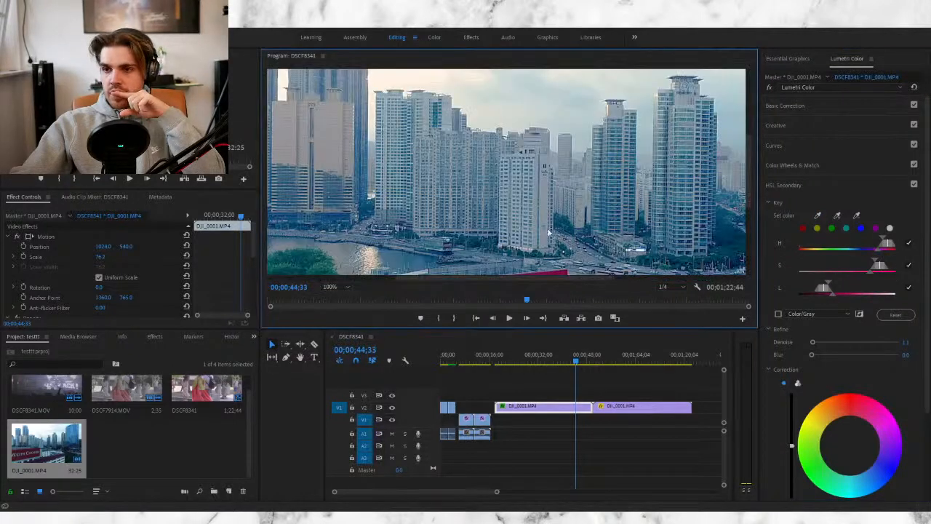
left_click_drag(748, 184, 744, 223)
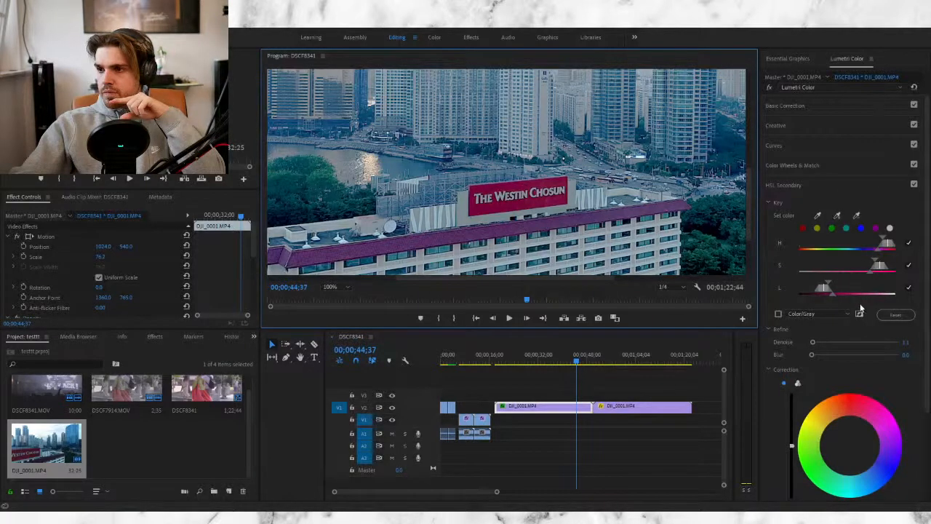
left_click_drag(832, 295, 870, 250)
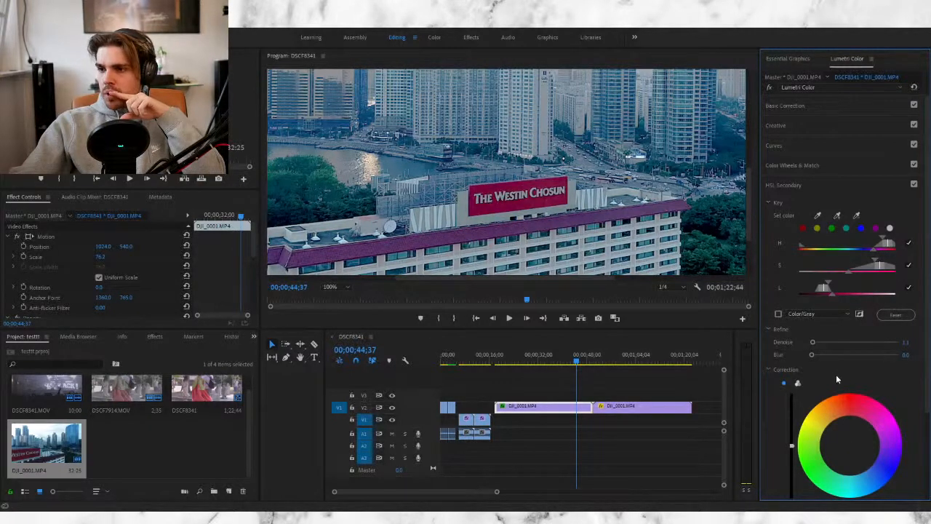
Step: Reset the HSL Secondary key to the preset red and fit the preview to the monitor again
left_click(802, 229)
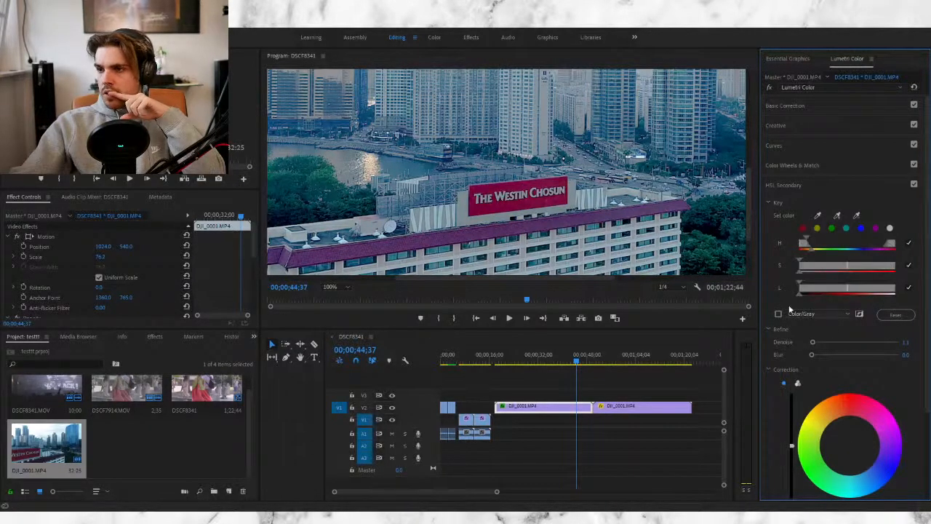
scroll(813, 430, "down", 3)
scroll(812, 430, "down", 2)
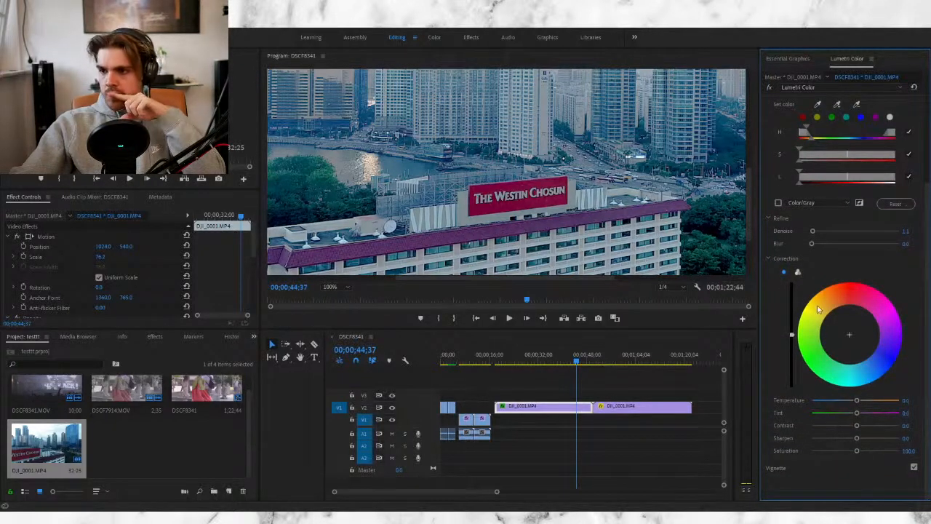
left_click(349, 286)
left_click(341, 294)
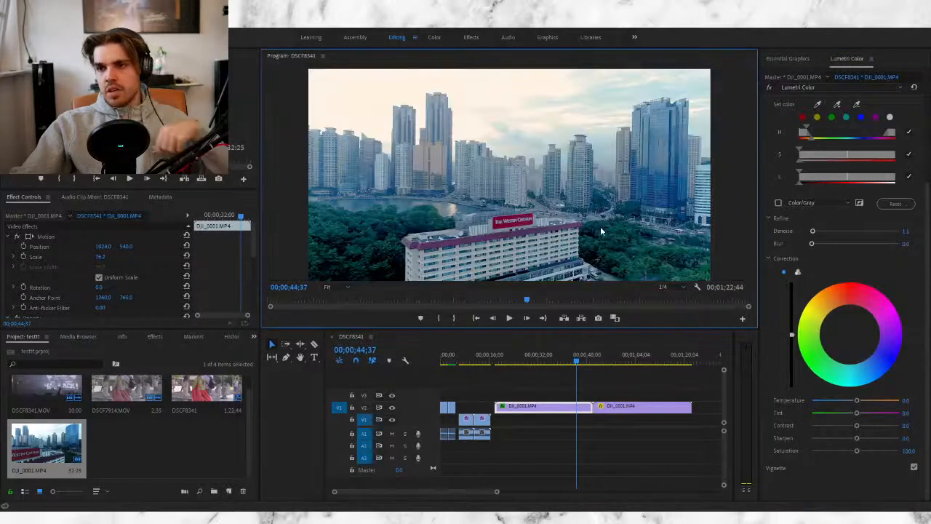
Step: Compare the ungraded drone copy near 00;01;15;39 with the graded clip at 00;00;26;44 and 00;00;43;08
left_click(673, 361)
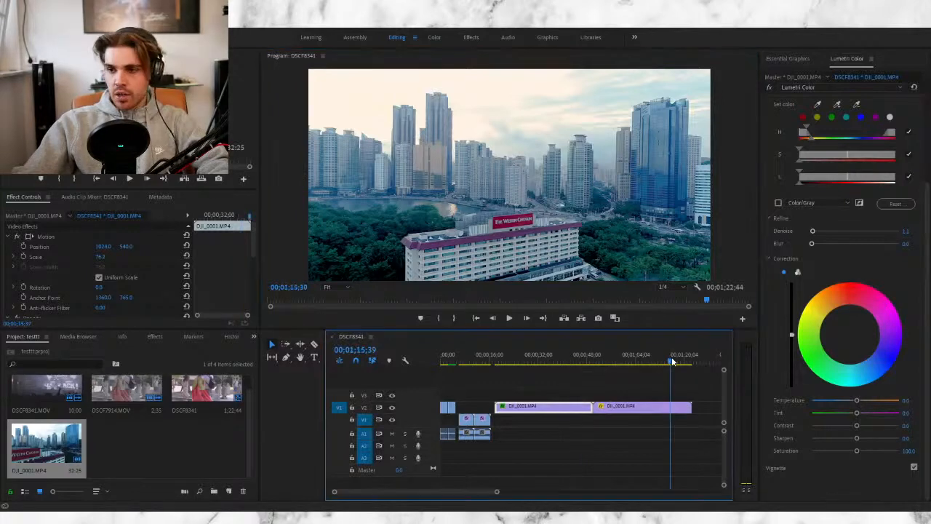
left_click_drag(673, 361, 524, 362)
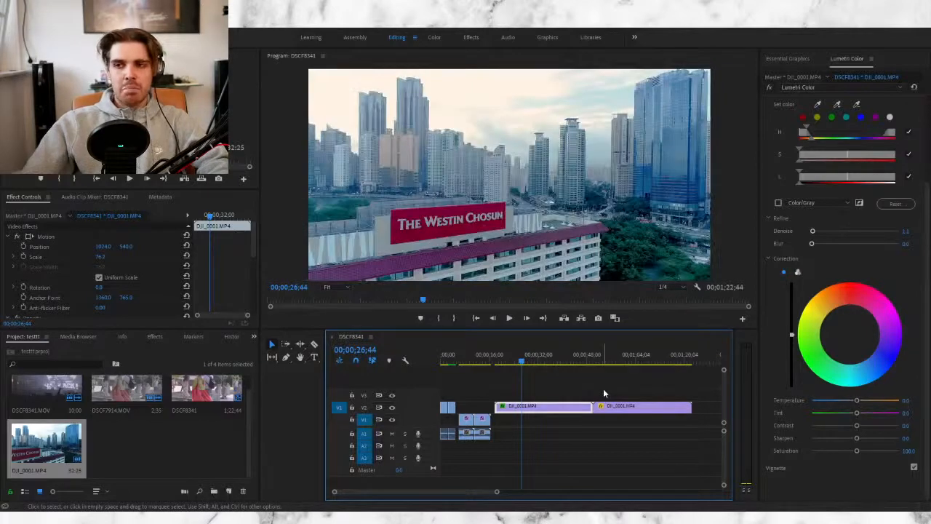
left_click(477, 237)
left_click(477, 236)
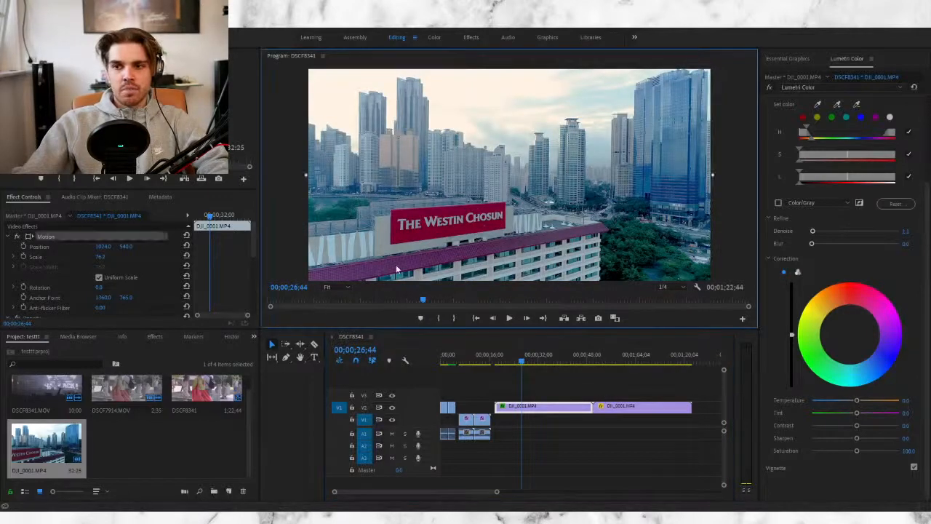
left_click(574, 361)
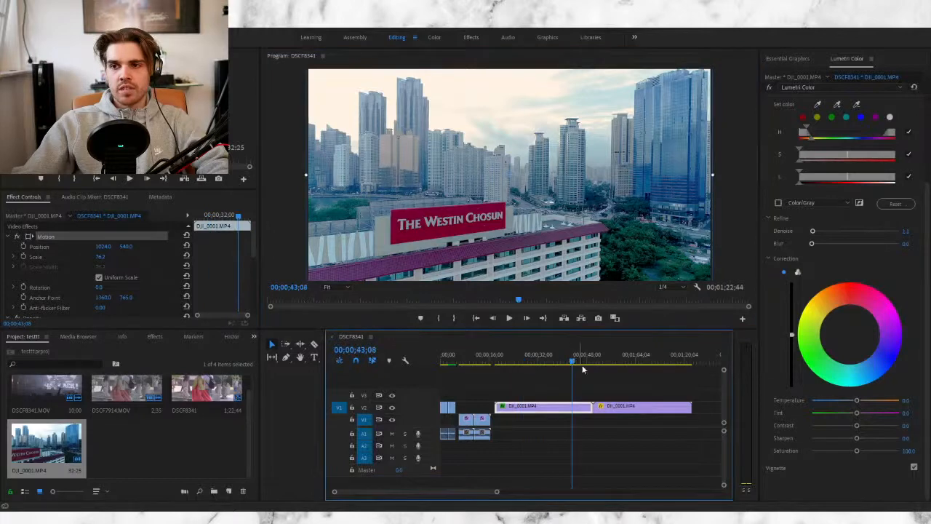
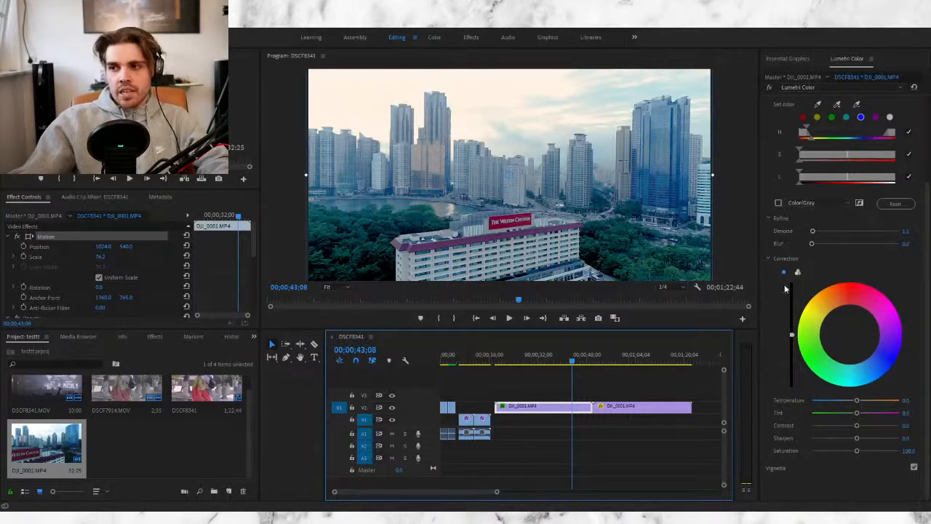
Step: Tint the graded drone clip with the color wheels, nudging the highlights toward red, and compare it with the ungraded copy
scroll(801, 291, "up", 2)
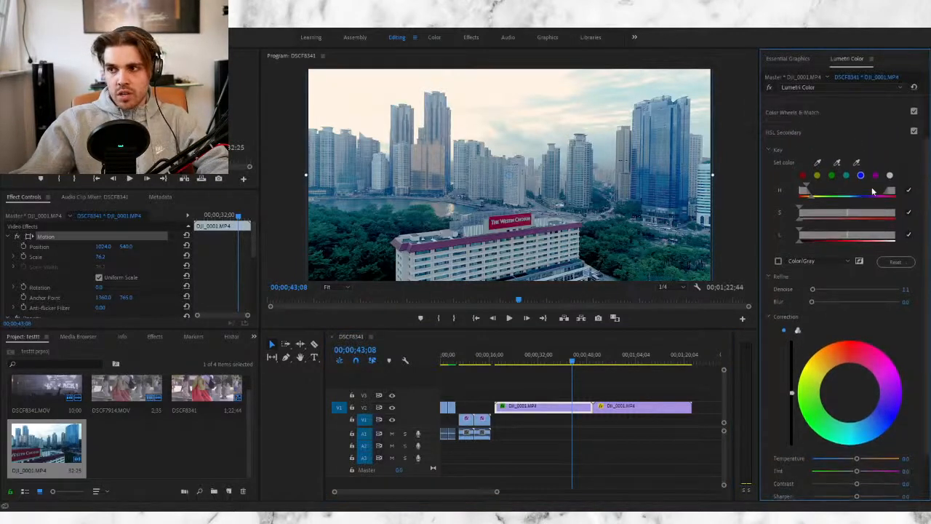
scroll(873, 190, "up", 2)
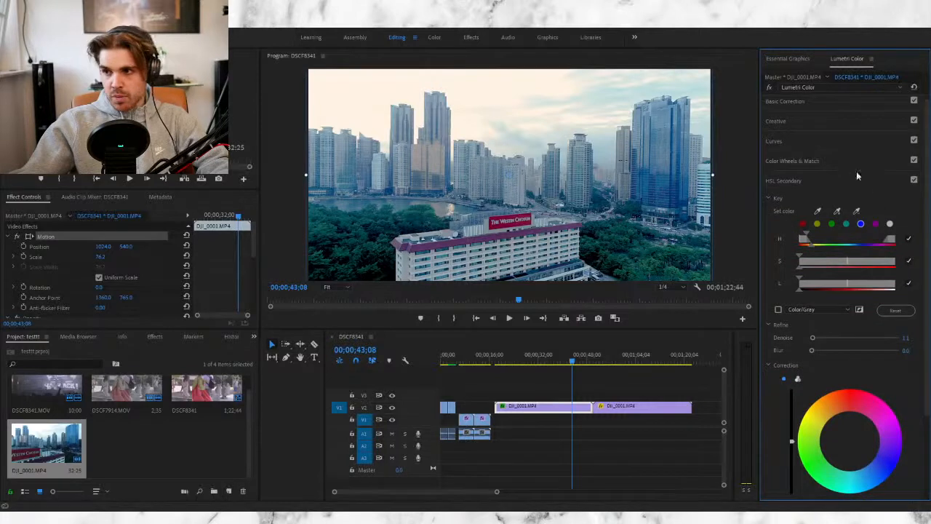
left_click(816, 160)
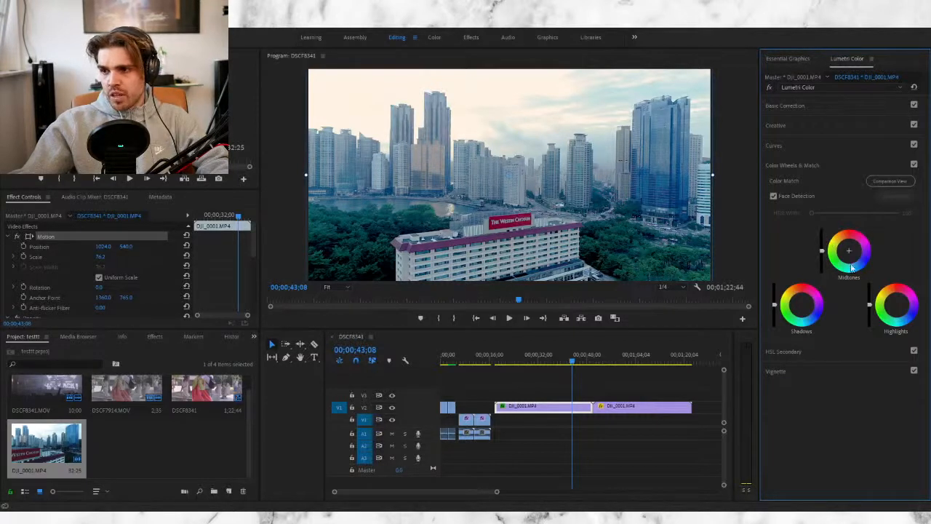
left_click_drag(898, 306, 897, 302)
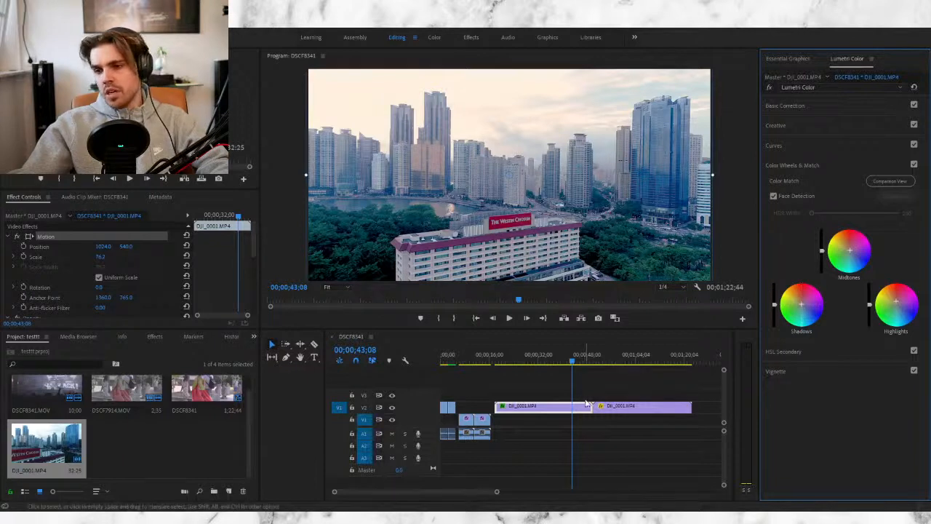
left_click_drag(687, 357, 673, 357)
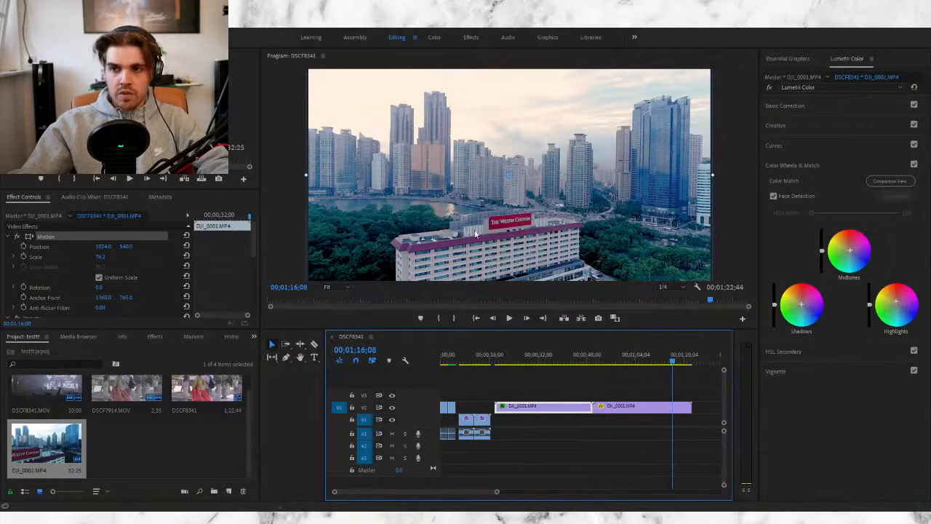
left_click(575, 361)
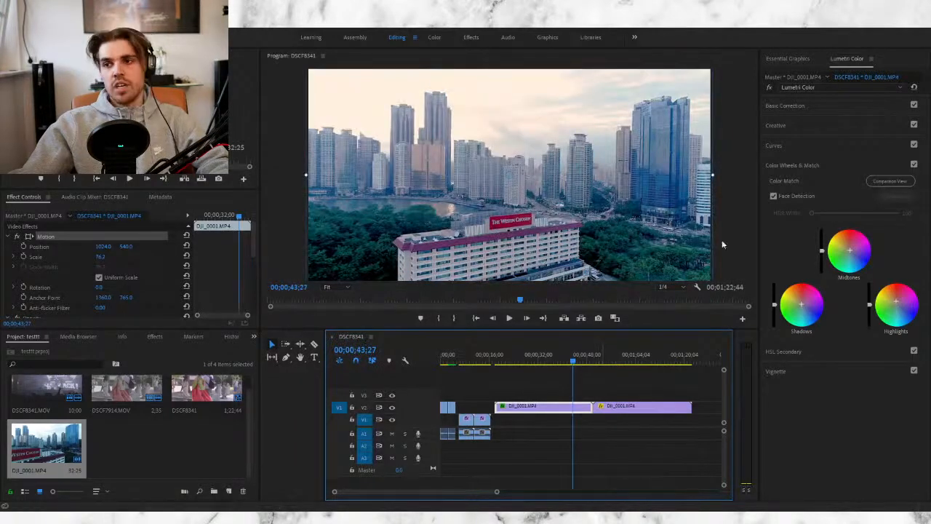
Step: Fine-tune the graded drone clip's exposure in Basic Correction, trying 2.0 and 1.5 before setting it to 1.1
left_click(897, 108)
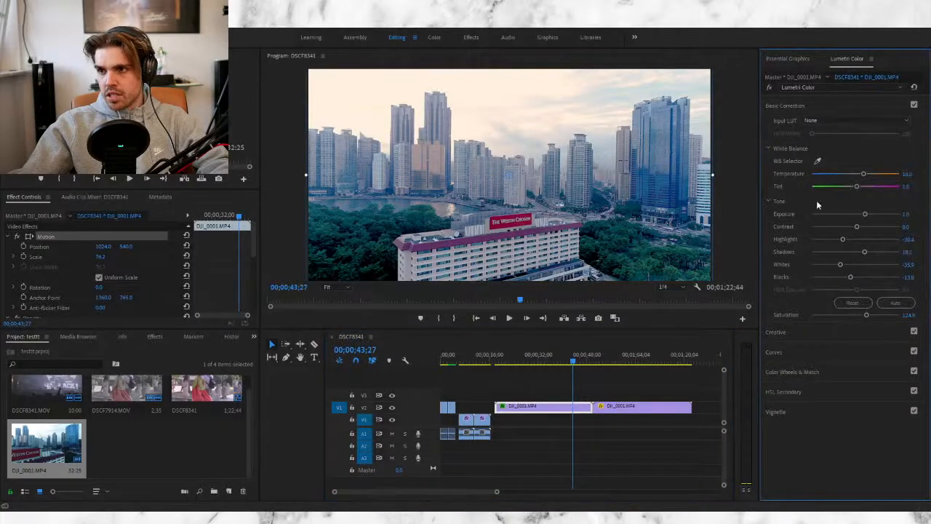
left_click(910, 214)
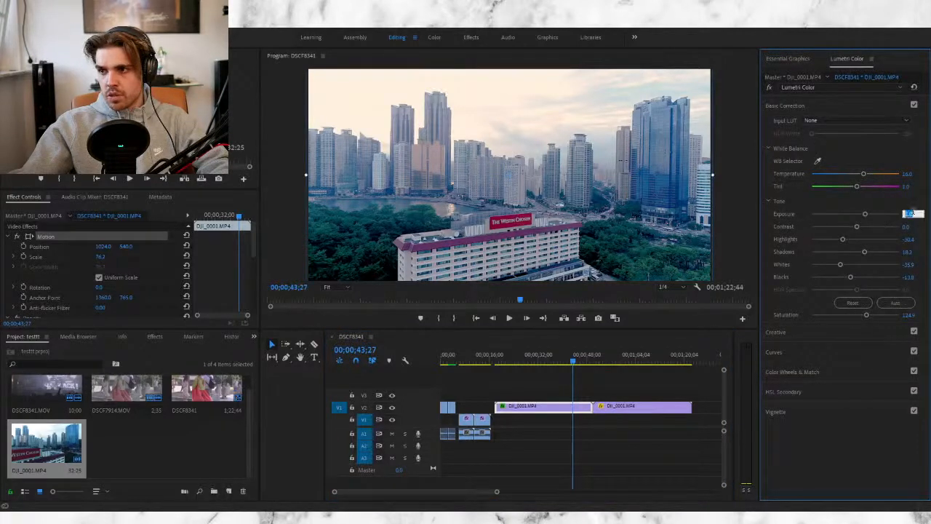
type("1")
key("Return")
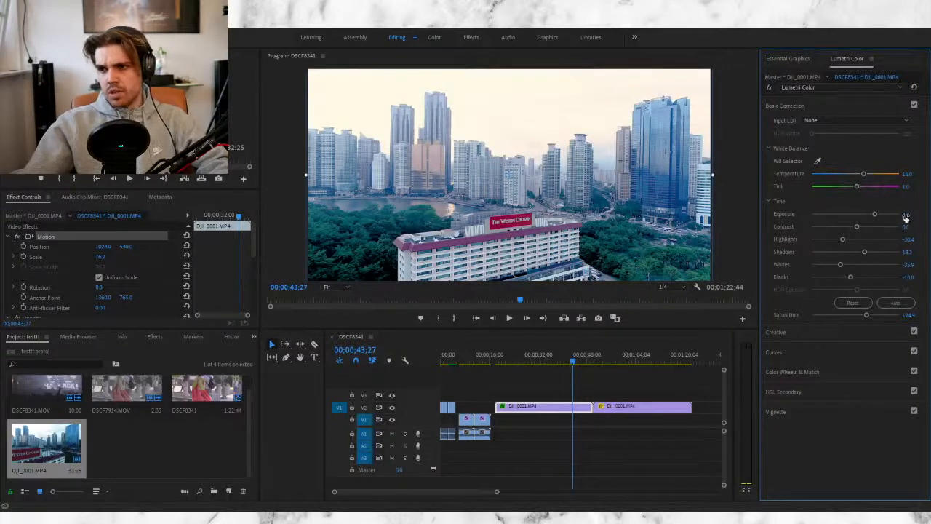
left_click(908, 214)
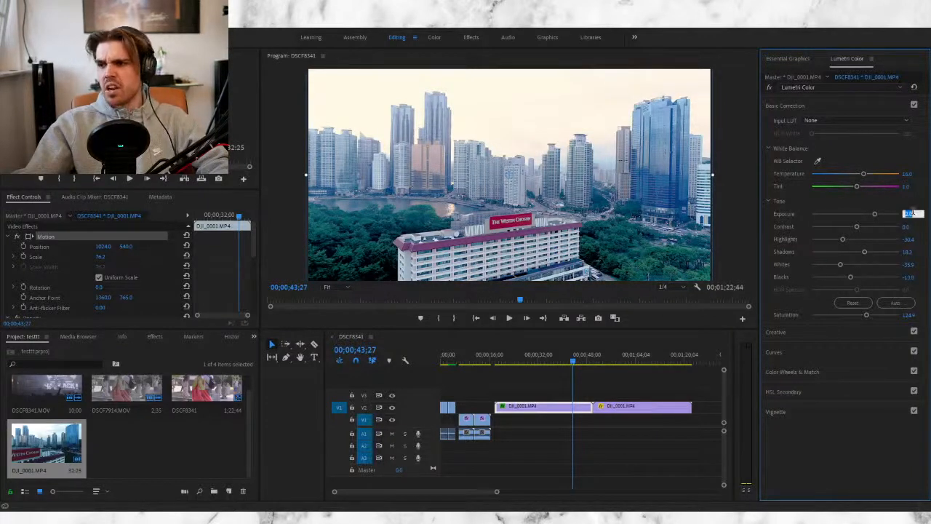
type("0.7")
key("Return")
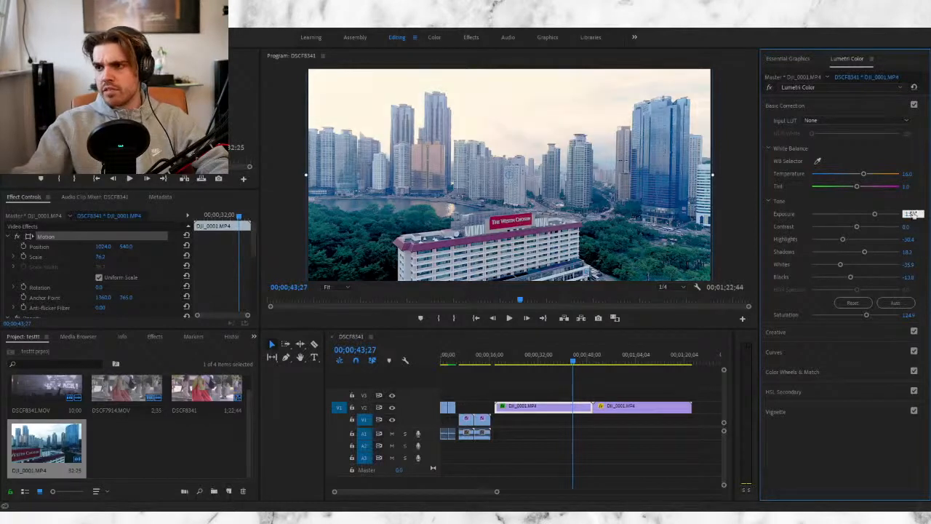
left_click(911, 214)
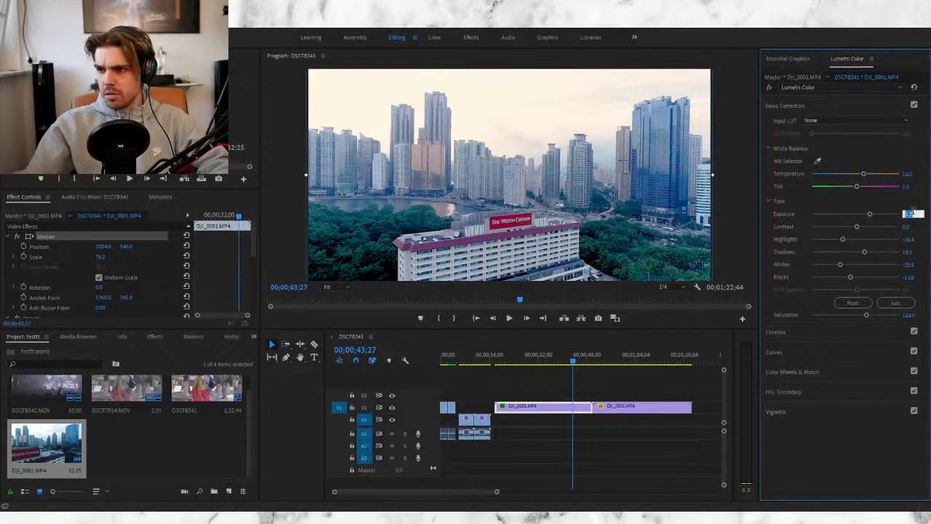
type("0.5")
key("Return")
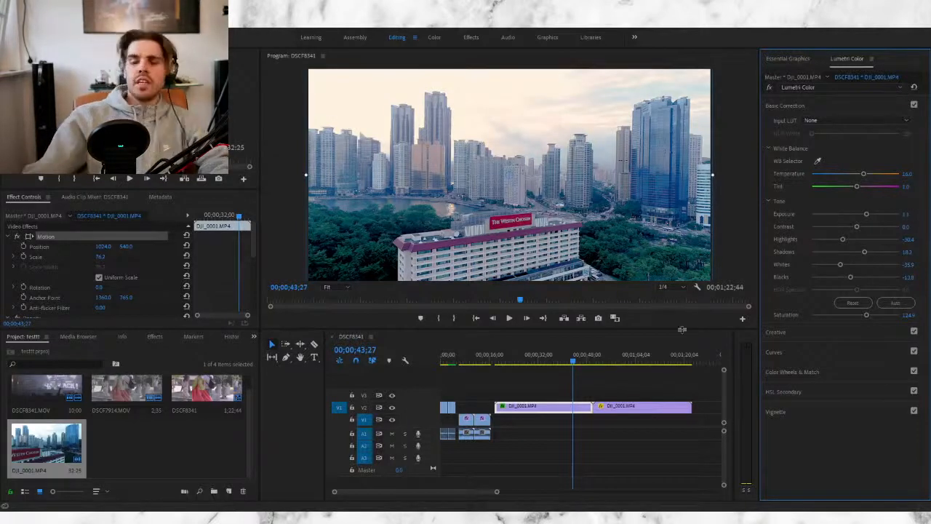
Step: Play the graded drone clip briefly and set the program preview's playback resolution to Full
key("space")
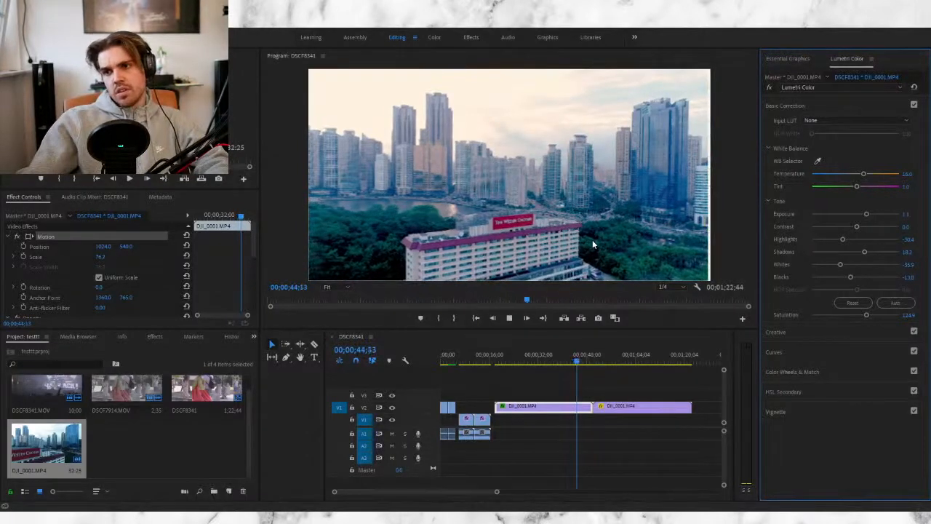
key("space")
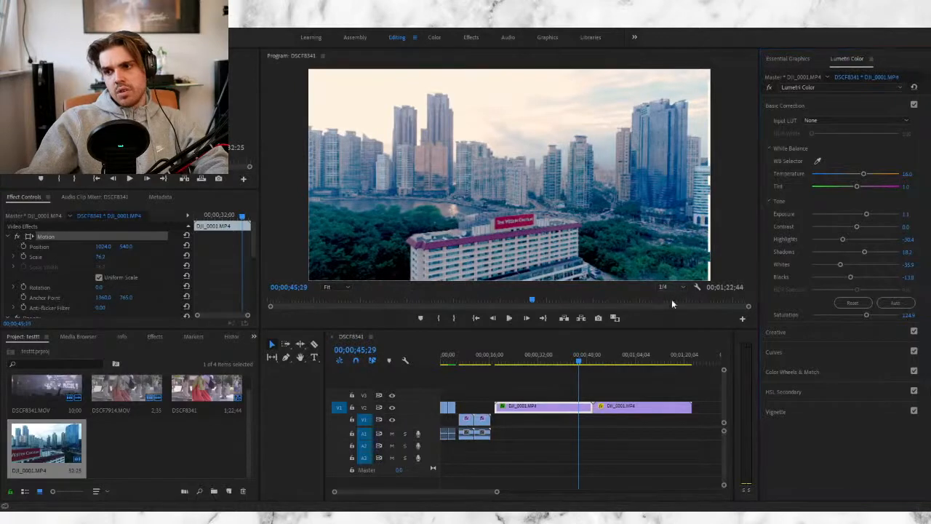
left_click(668, 287)
left_click(668, 270)
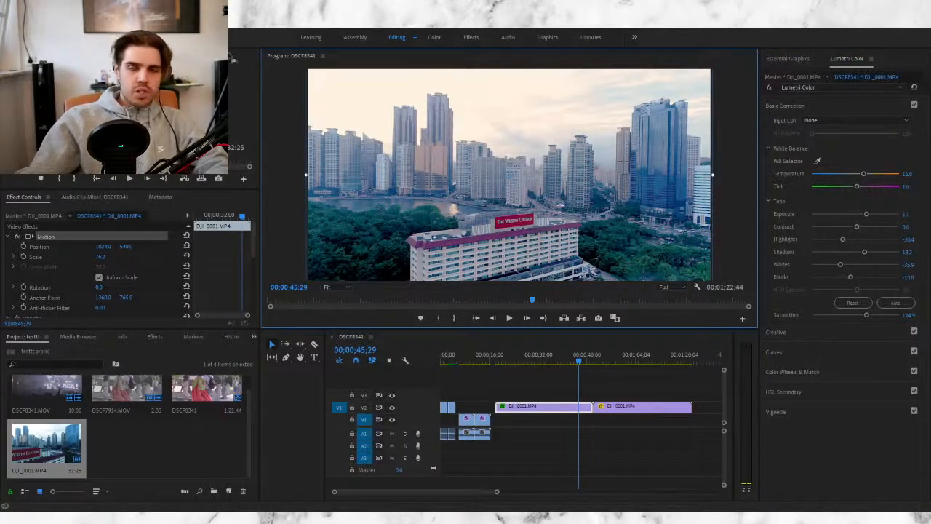
Step: Close the timeline gaps so the concert clips directly follow the opening clips and the drone clips directly follow the concert clips
left_click_drag(507, 406, 507, 408)
left_click_drag(601, 409, 601, 411)
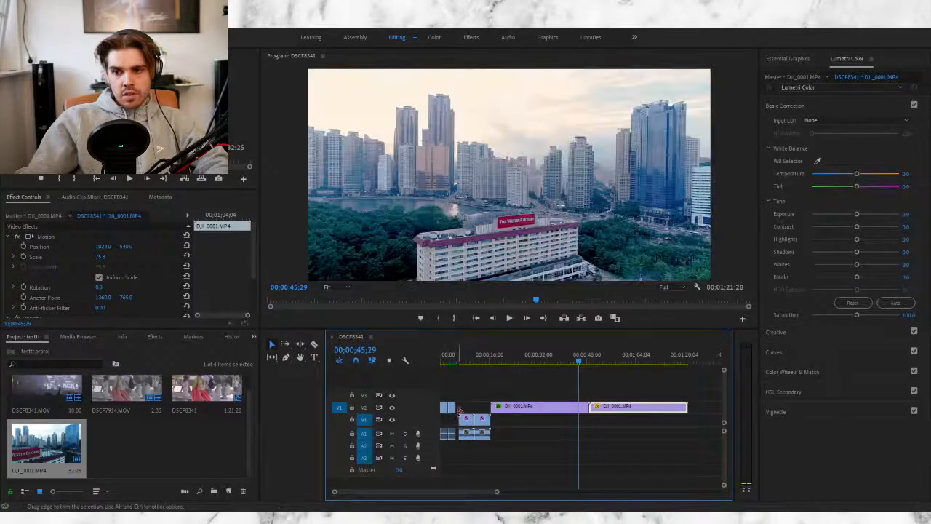
left_click(458, 411)
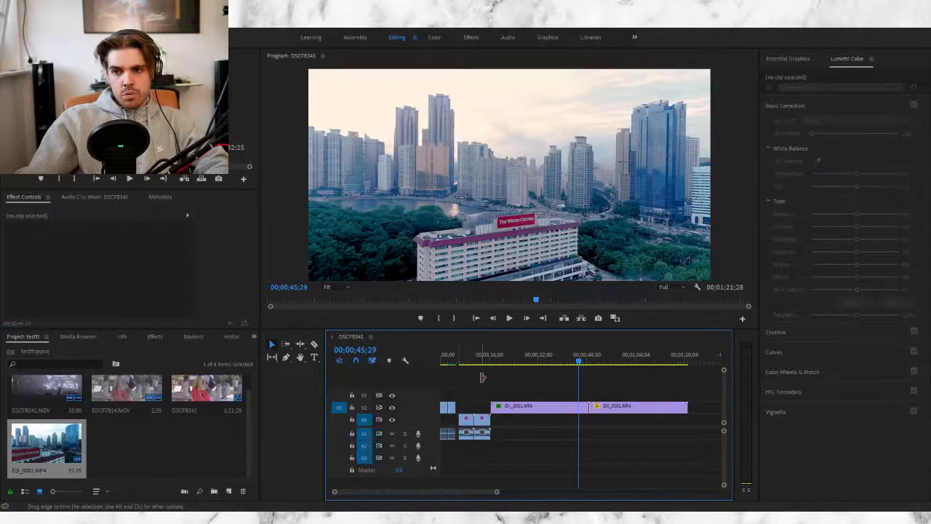
left_click_drag(497, 492, 395, 495)
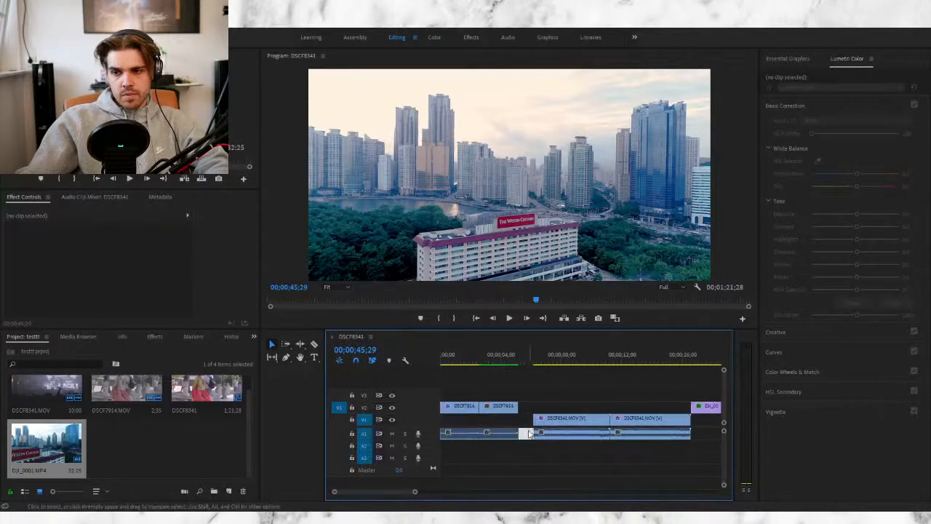
left_click_drag(534, 422, 521, 422)
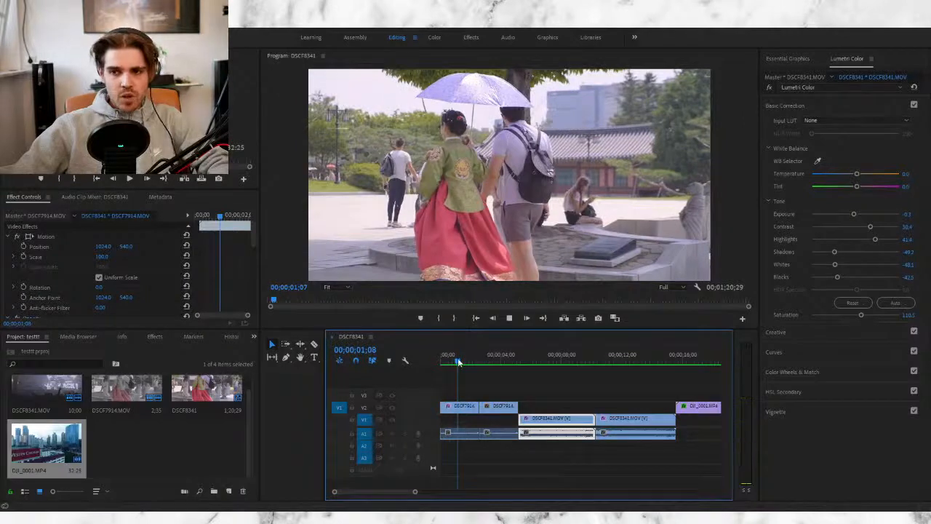
Step: Rearrange the opening, concert and drone pairs so each ungraded copy precedes its graded version, with the two versions on separate tracks
key("Home")
left_click_drag(417, 490, 480, 492)
left_click_drag(456, 412, 490, 446)
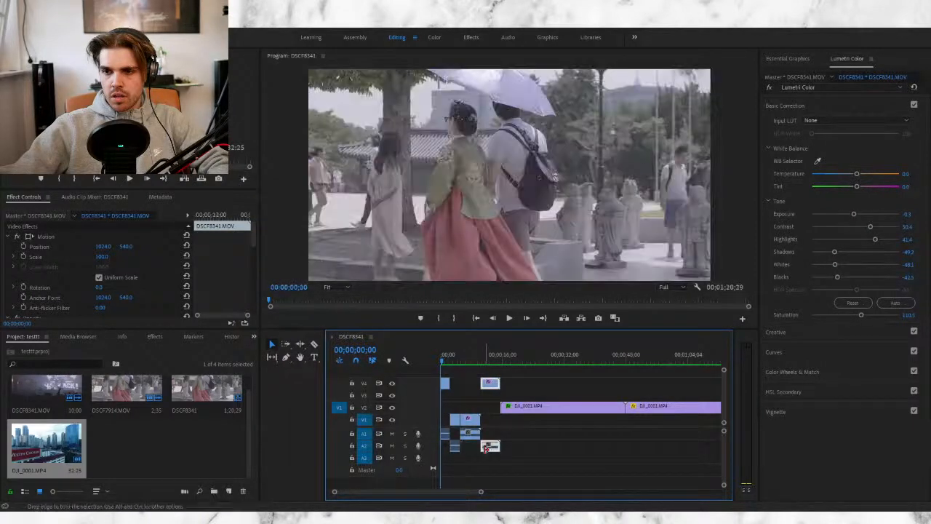
left_click_drag(594, 444, 598, 413)
left_click_drag(538, 412, 519, 413)
left_click_drag(611, 422, 635, 422)
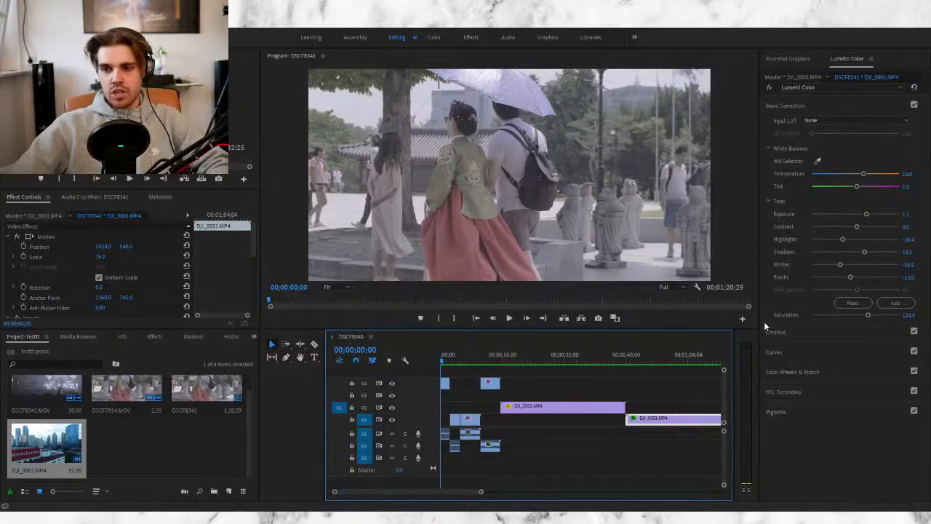
Step: Play the rearranged sequence from the start, pausing on the graded concert clip and the graded drone clip
key("space")
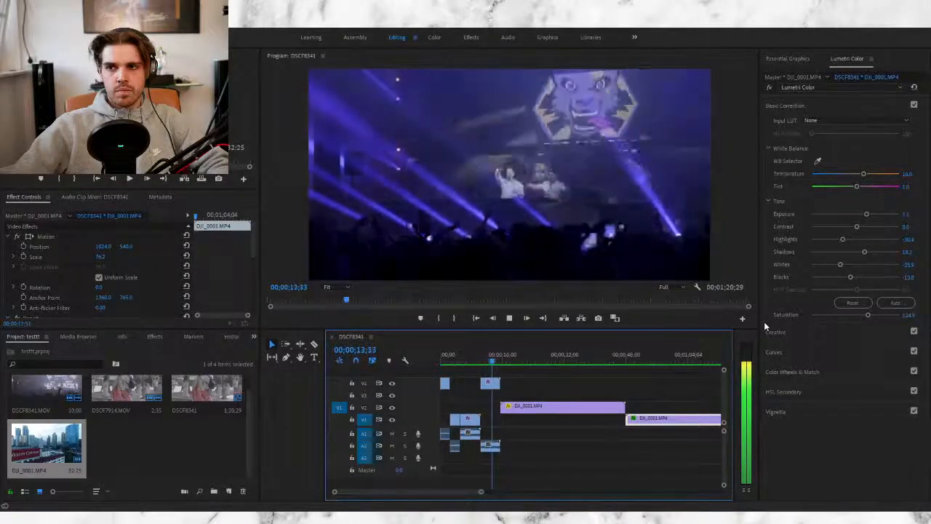
key("space")
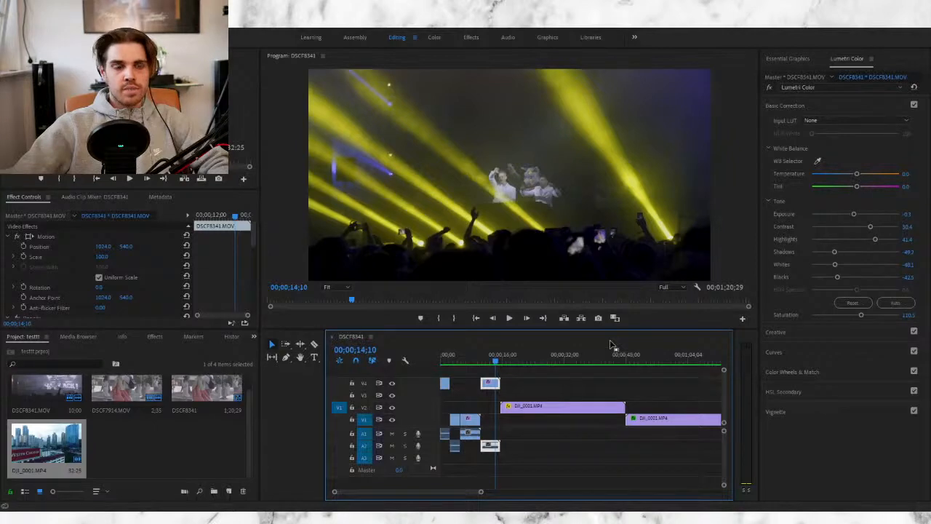
key("space")
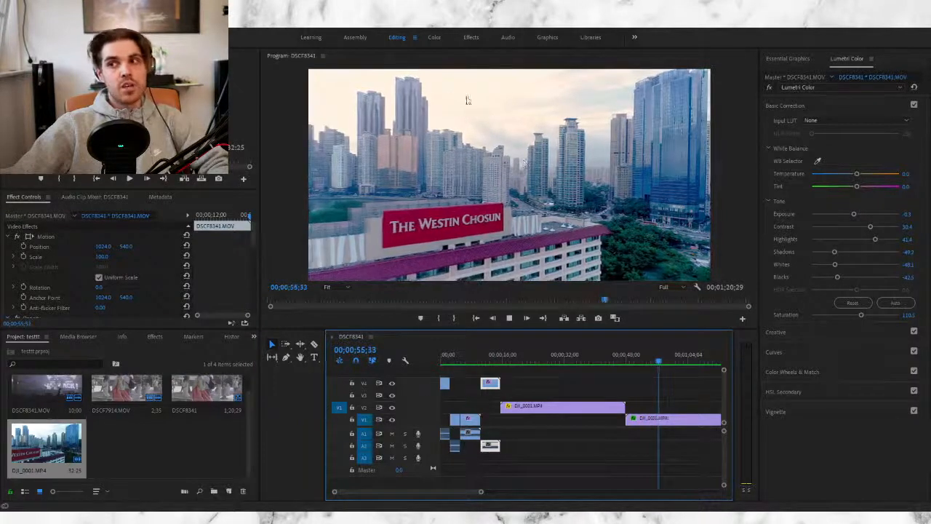
key("space")
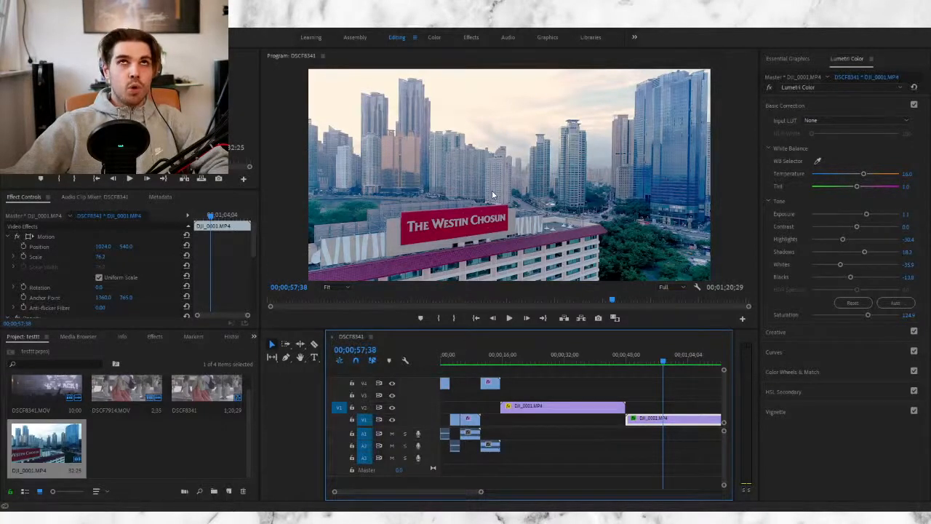
key("space")
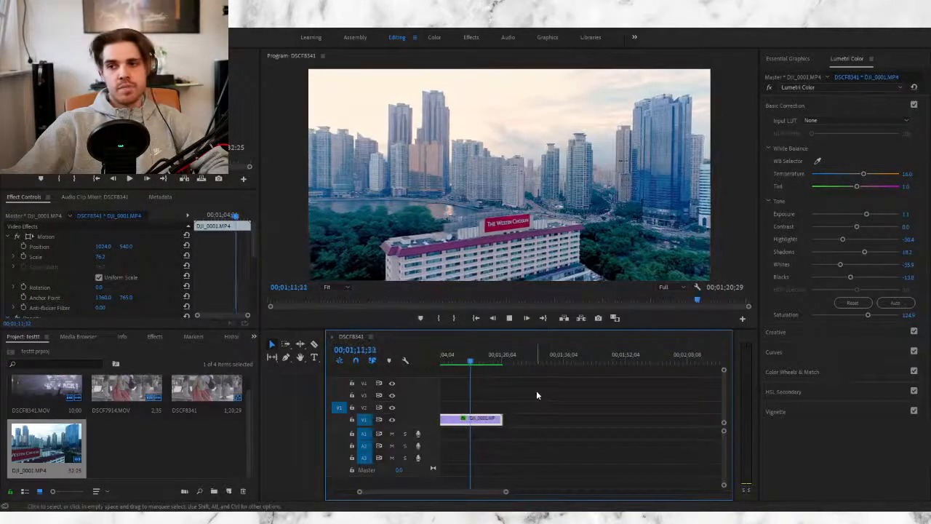
key("space")
Step: Compare the ungraded drone copy at 00;00;35;35 and 00;00;30;49 with the graded clip at 00;00;54;50
left_click_drag(507, 492, 524, 492)
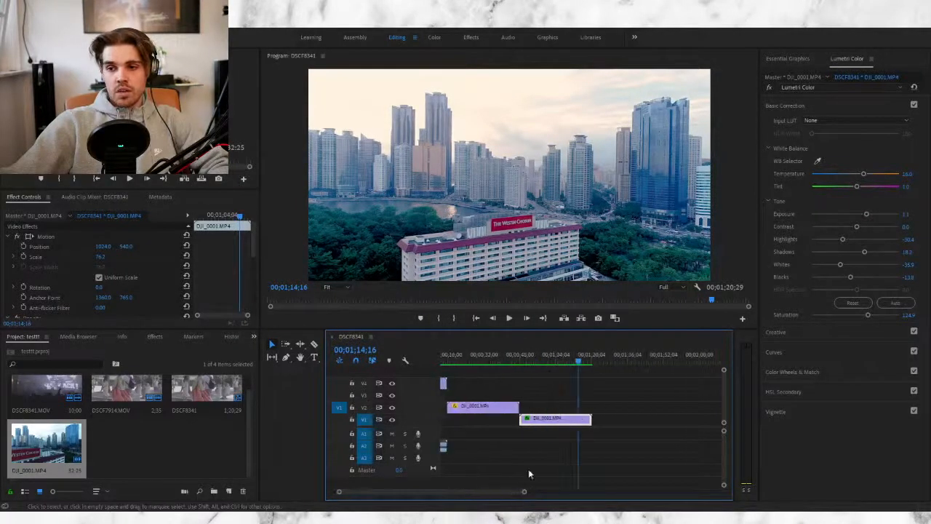
left_click(493, 362)
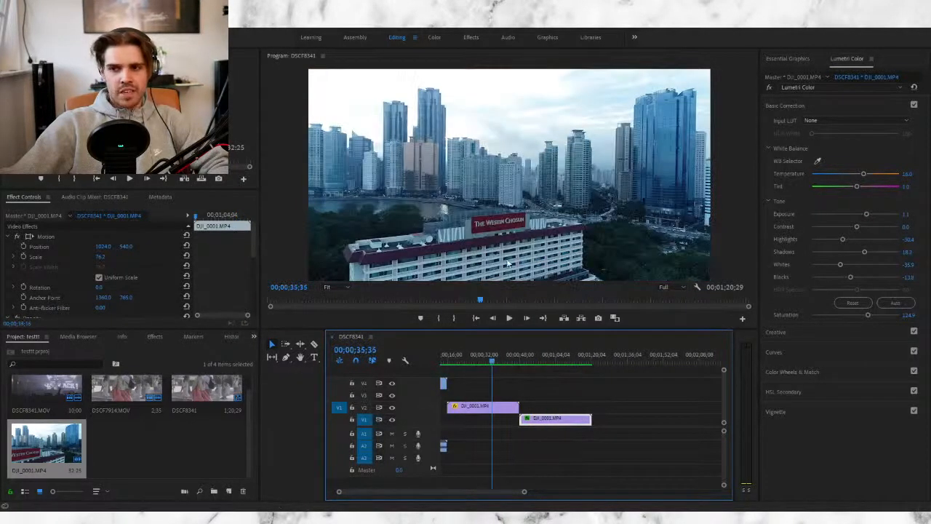
left_click(537, 362)
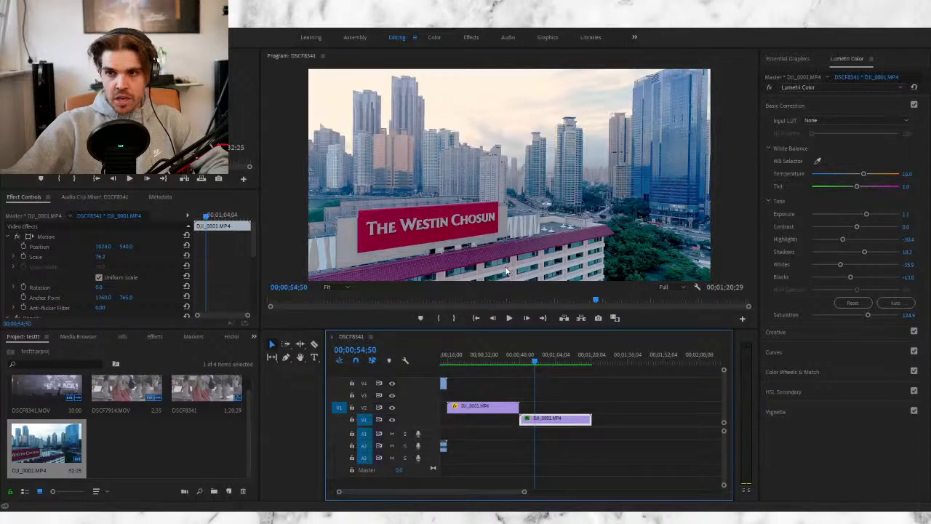
left_click(481, 356)
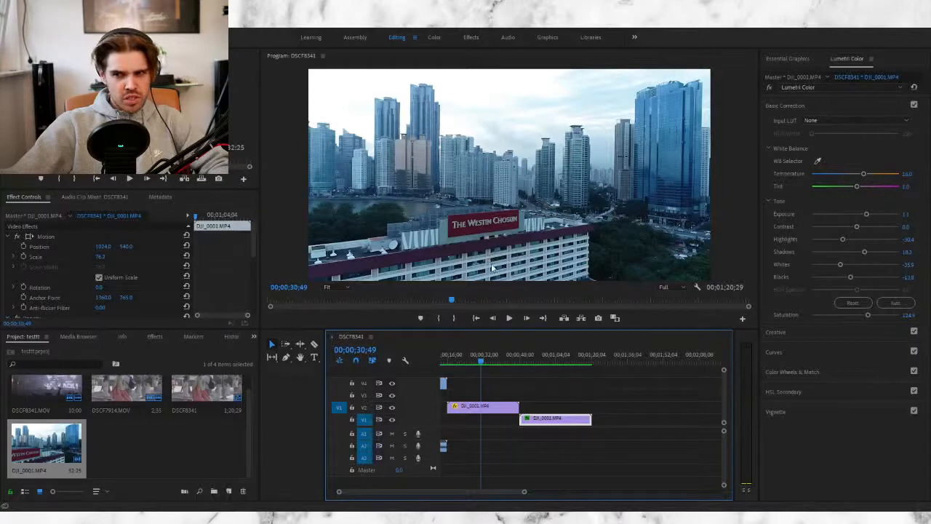
Step: Review the whole sequence again, pausing on the graded opening and concert clips and just before the graded drone clip
key("space")
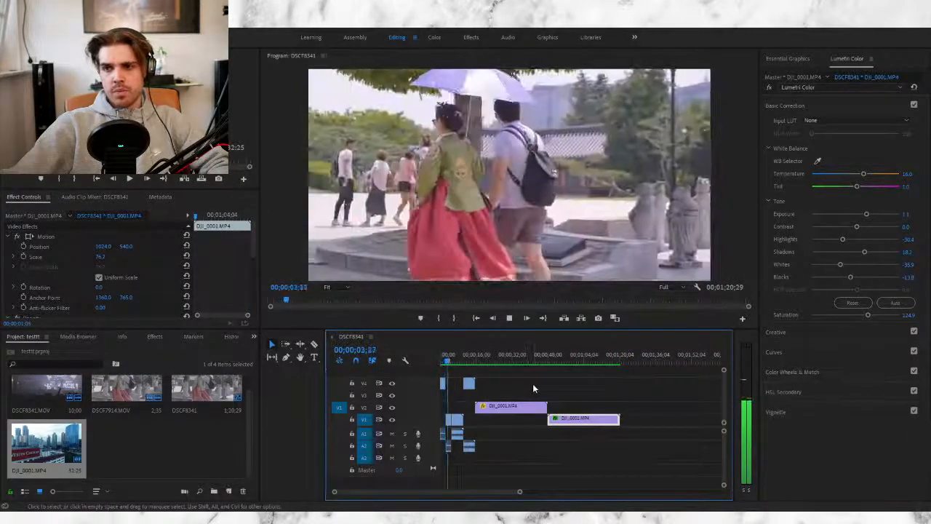
left_click(533, 384)
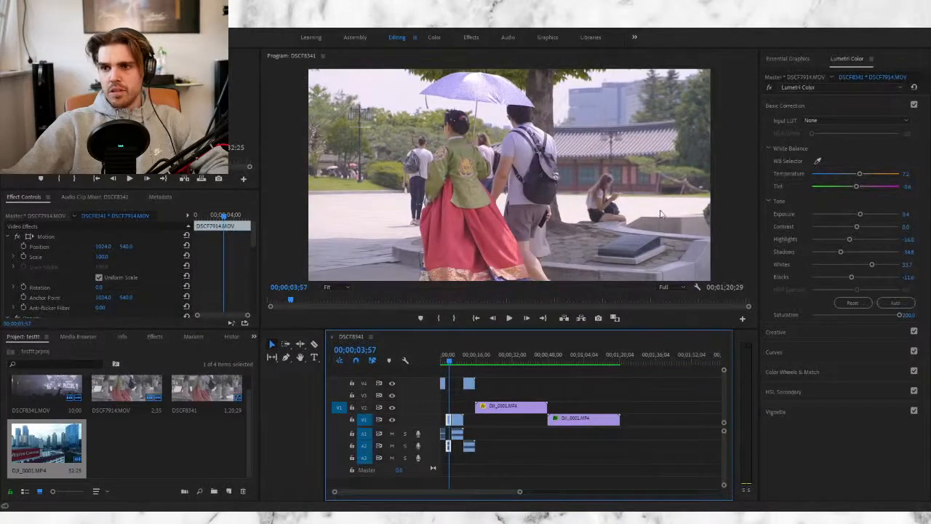
key("space")
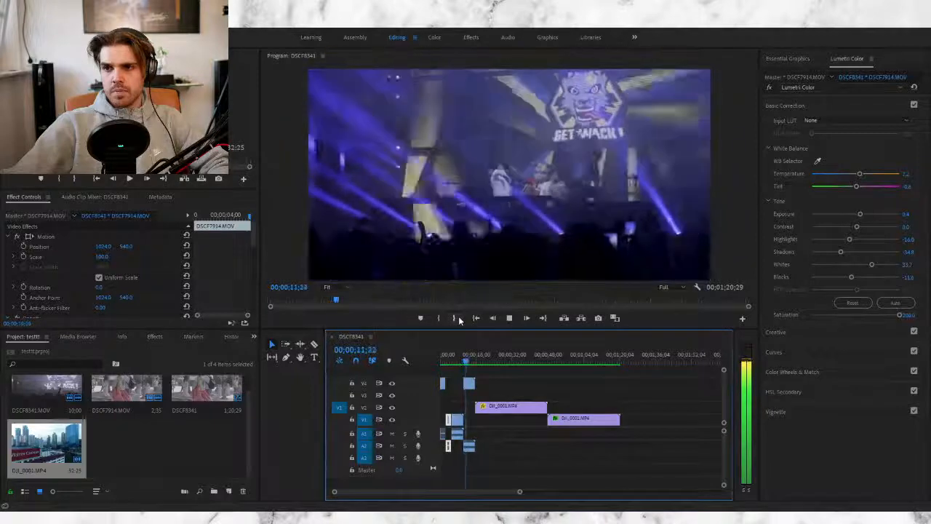
key("space")
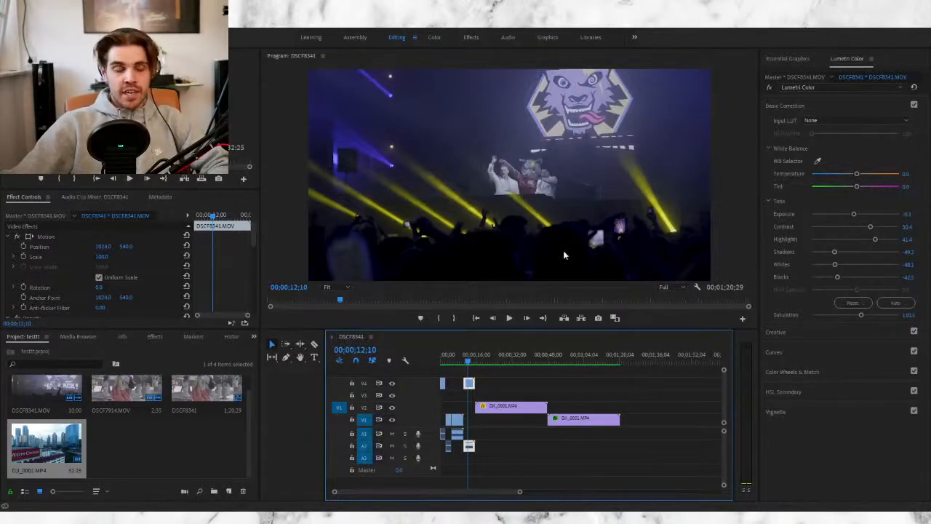
key("space")
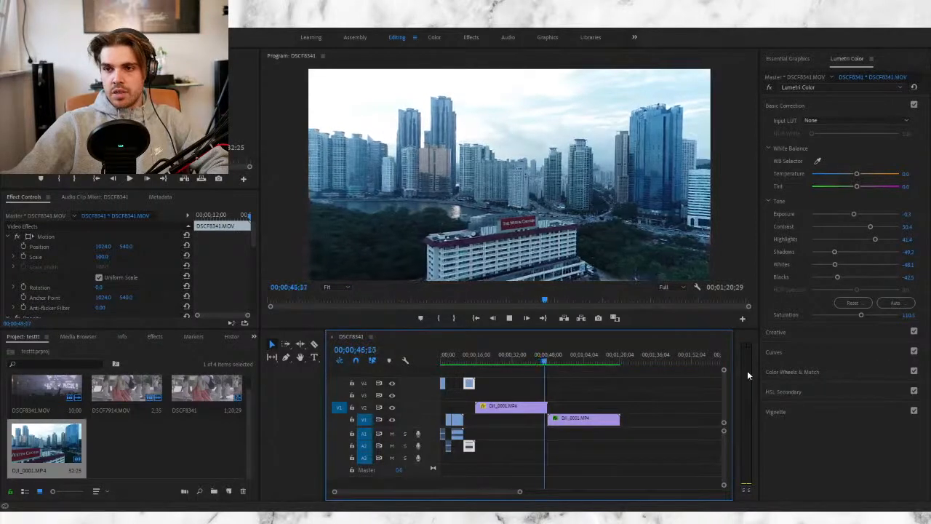
key("space")
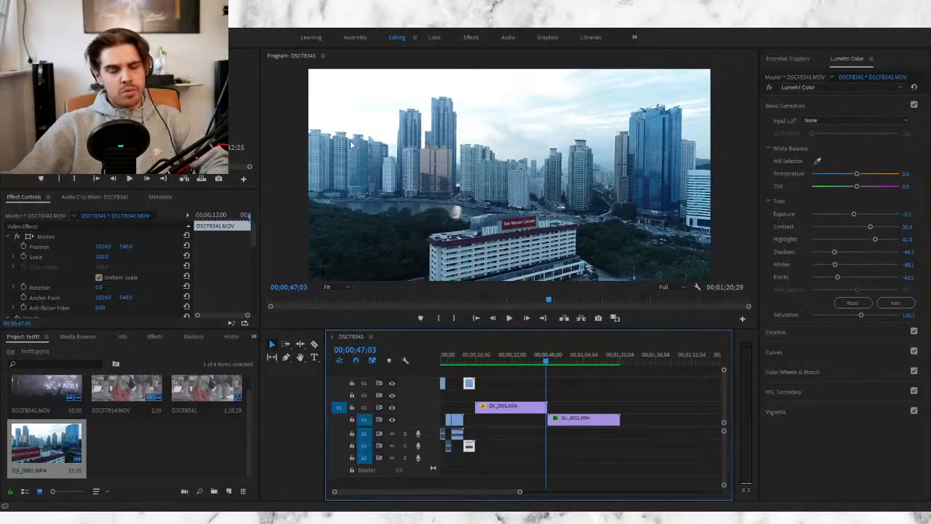
key("space")
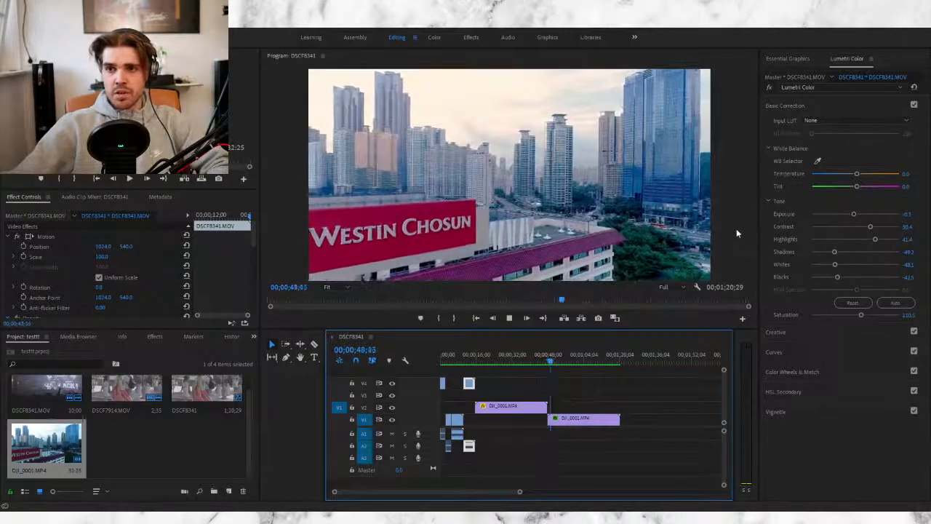
Step: Replay the cut from the ungraded to the graded drone clip several times, around 00;00;48;00
left_click(547, 358)
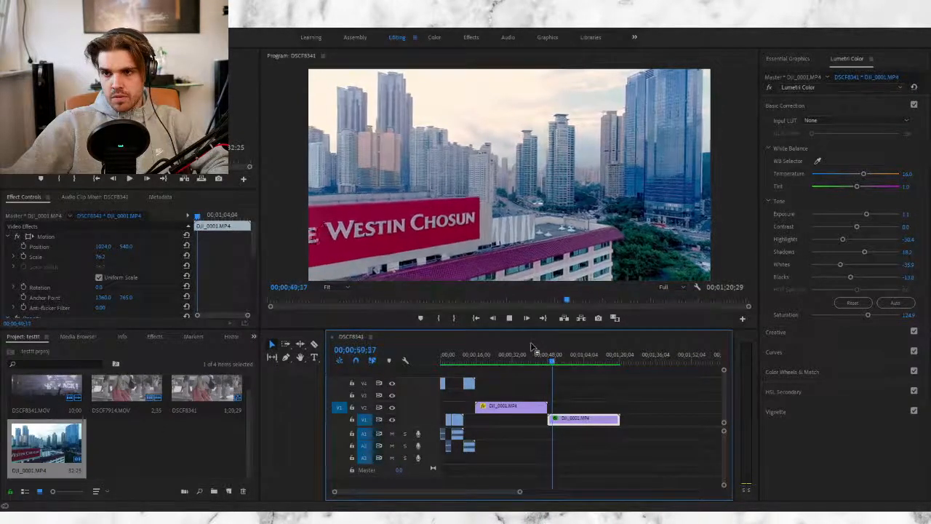
key("space")
left_click(548, 361)
key("space")
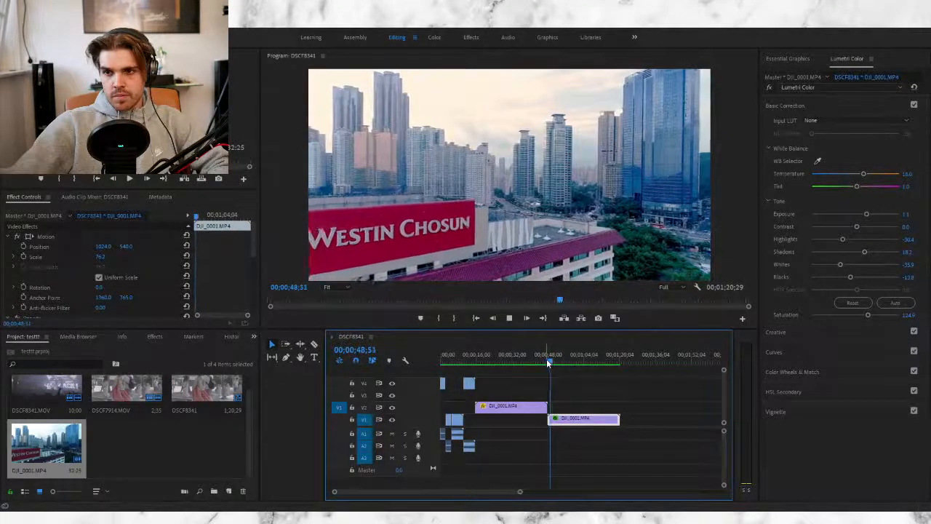
key("space")
left_click(550, 361)
left_click(549, 361)
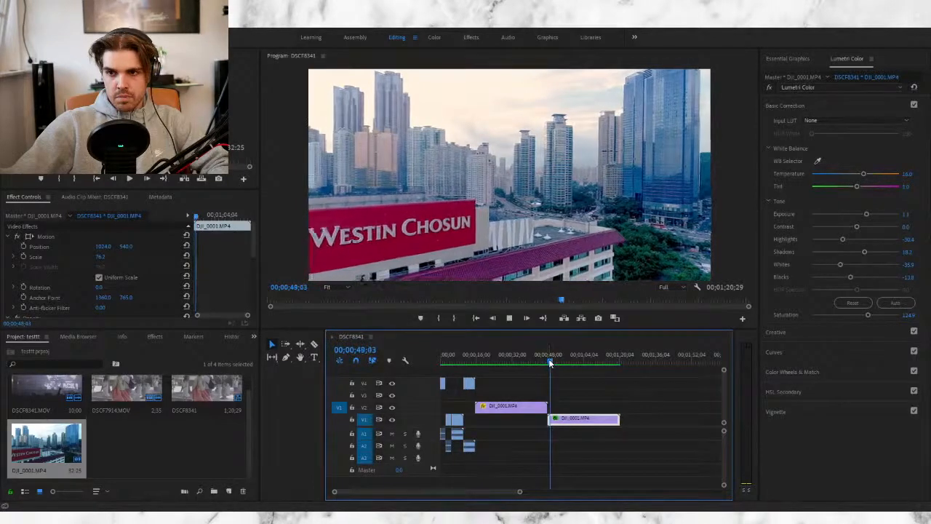
left_click(549, 361)
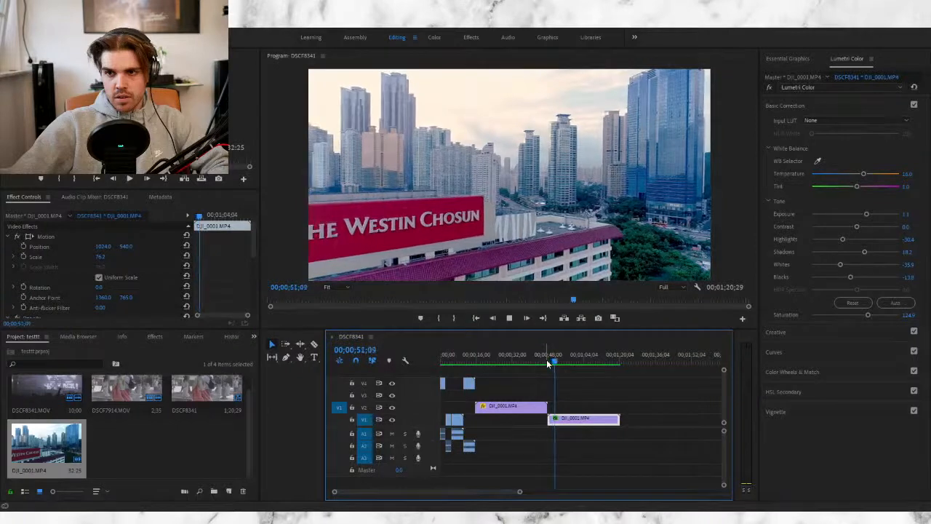
left_click(547, 359)
key("space")
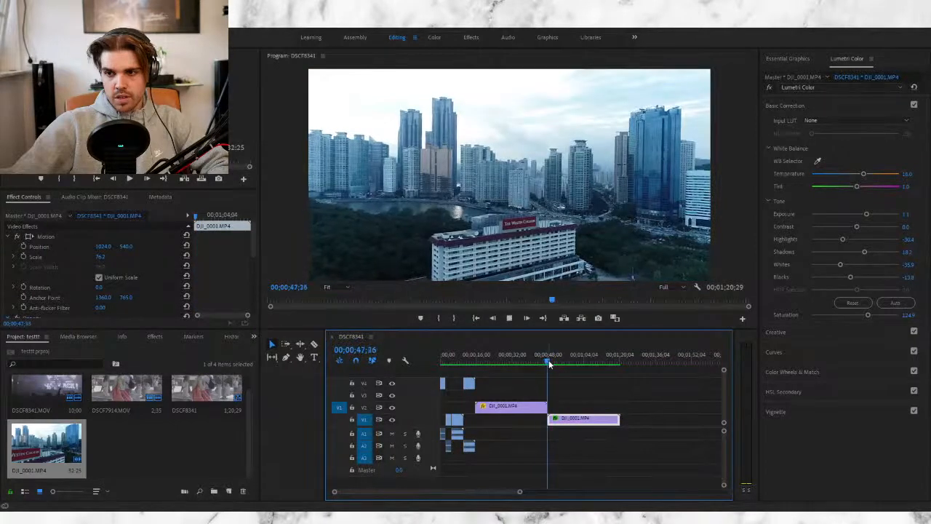
key("space")
Step: Trim off the graded drone clip's start up to about 00;00;50;37, close the gap, and return to 00;00;45;56 before the cut
left_click_drag(519, 492, 504, 494)
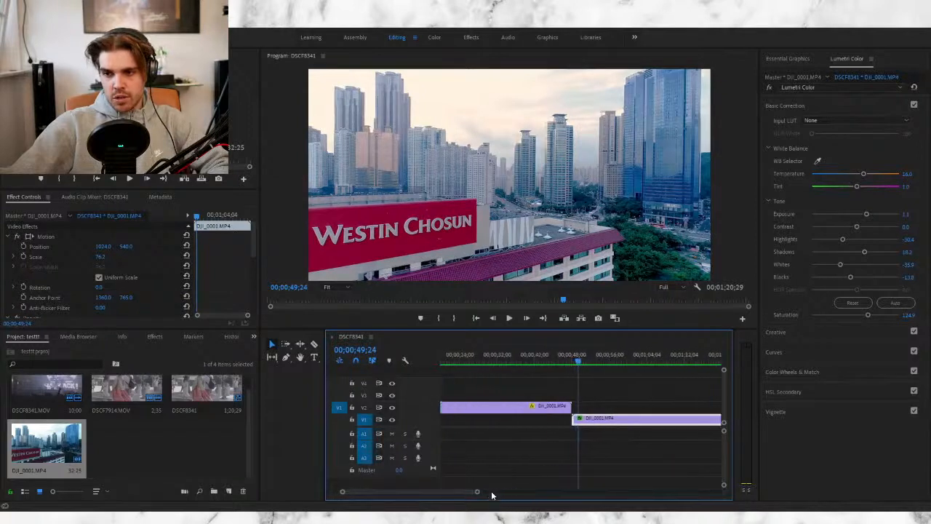
key("c")
key("space")
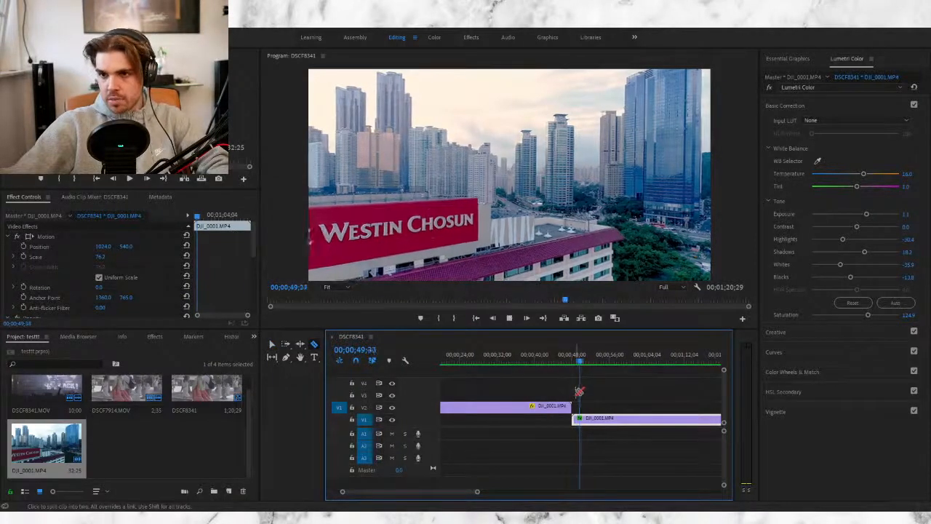
key("space")
left_click(583, 420)
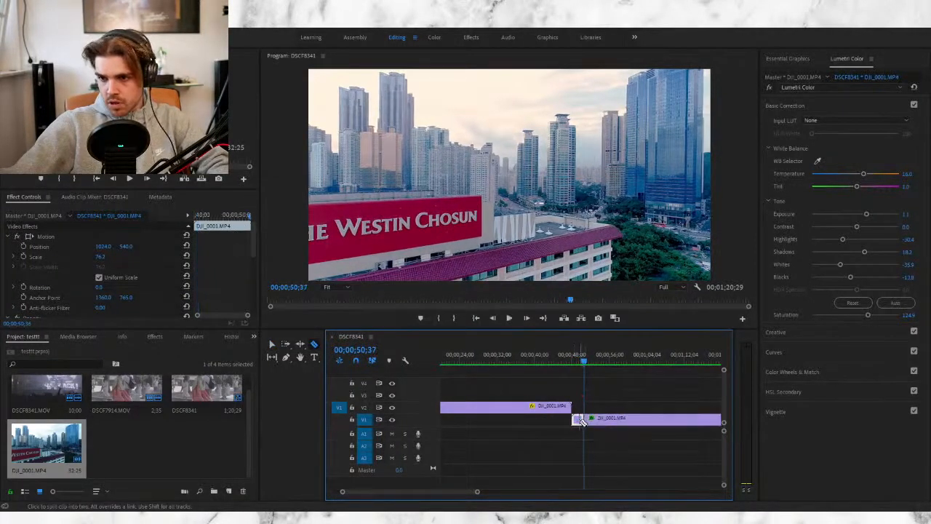
key("q")
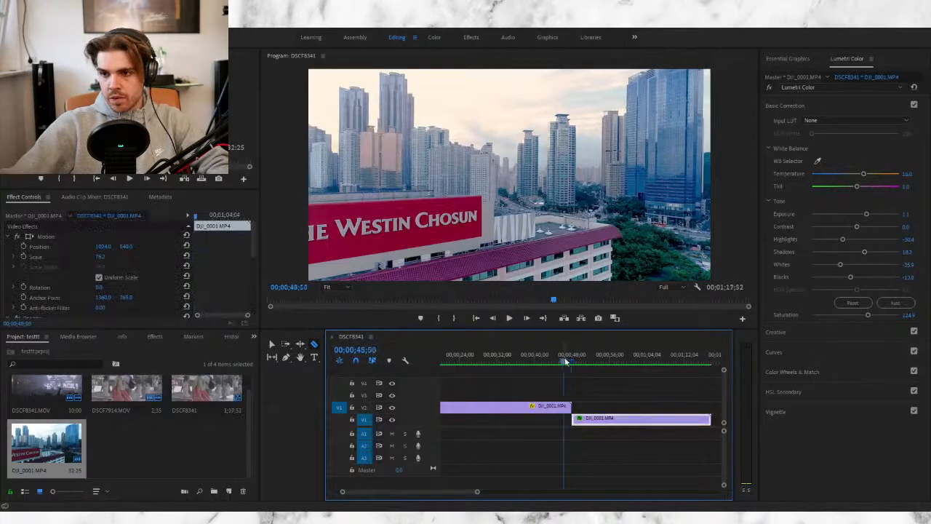
left_click(563, 355)
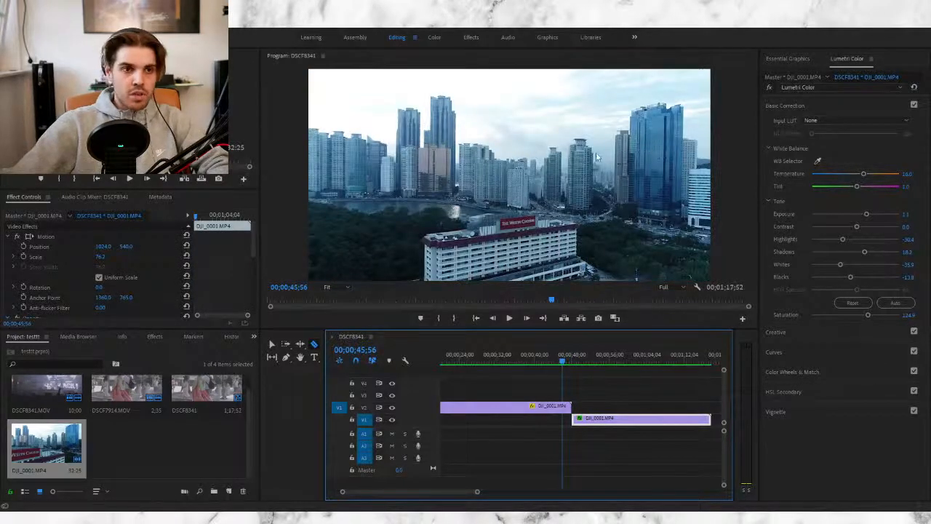
Step: Play into the graded drone clip up to 00;01;16;42 and look through its Color Wheels, Hue Saturation Curves and HSL Secondary controls
key("space")
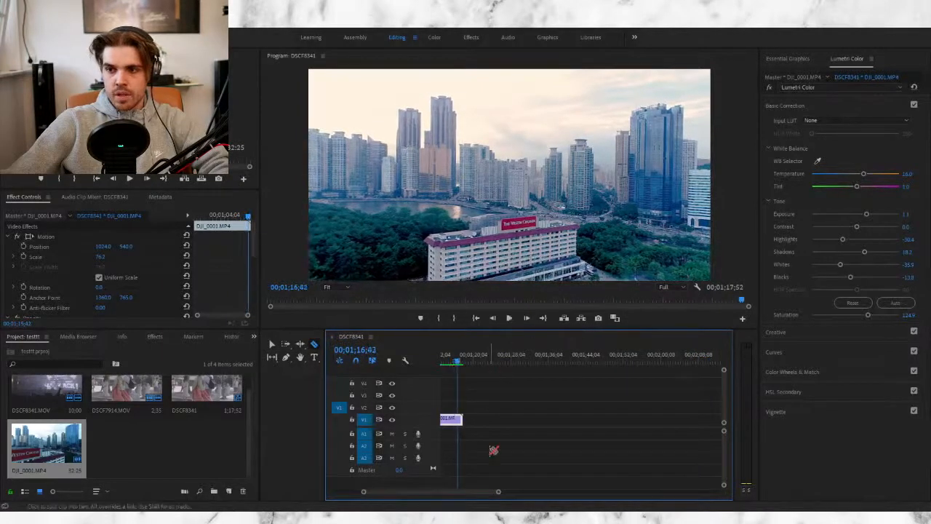
key("space")
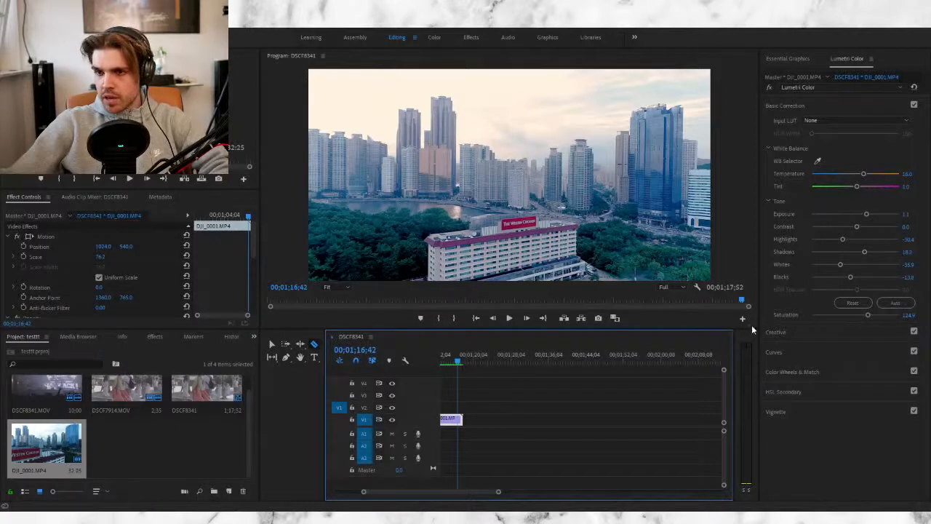
left_click(788, 359)
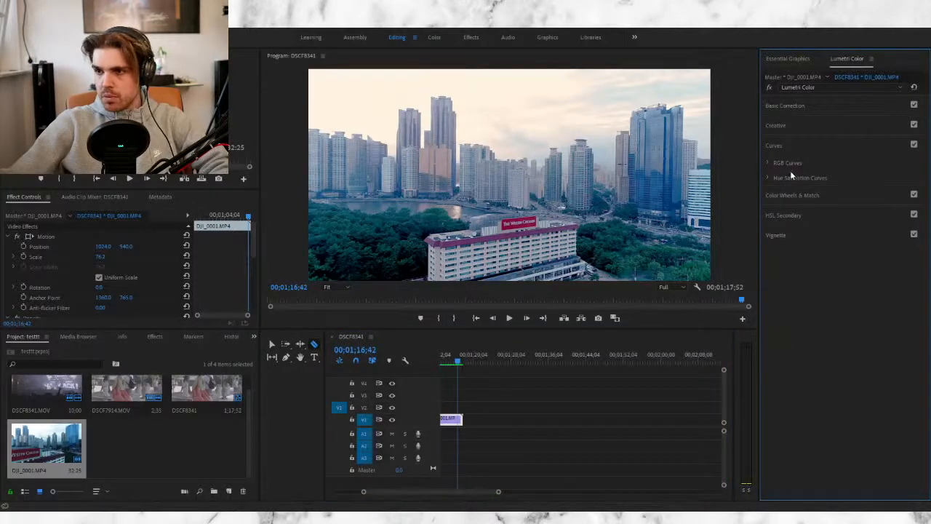
left_click(790, 196)
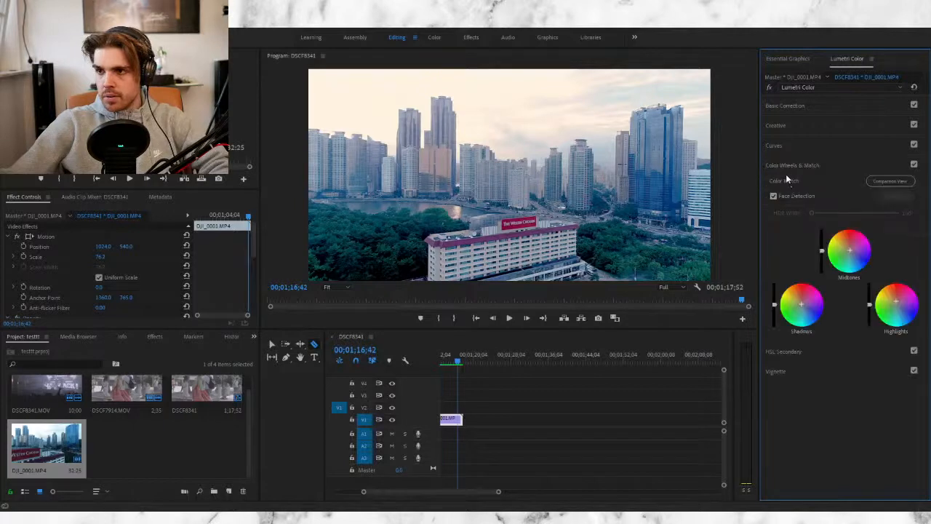
left_click(782, 146)
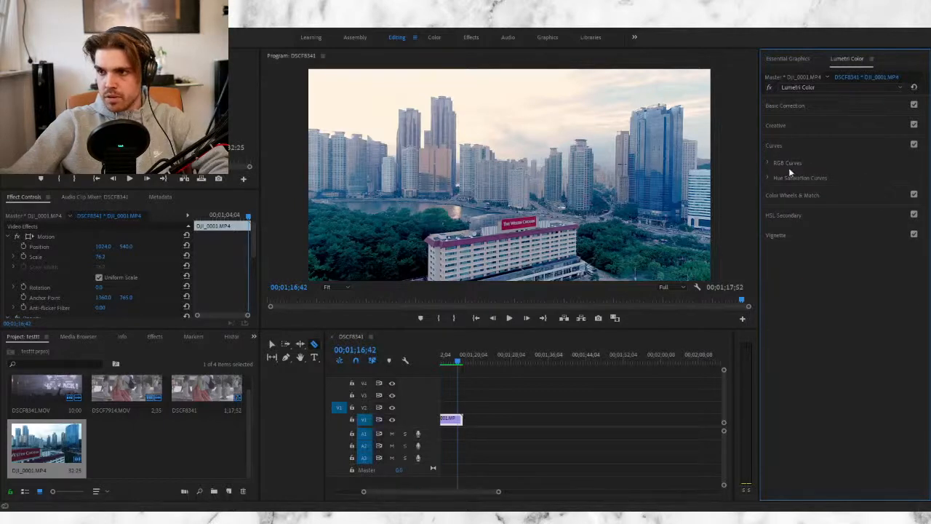
left_click(767, 177)
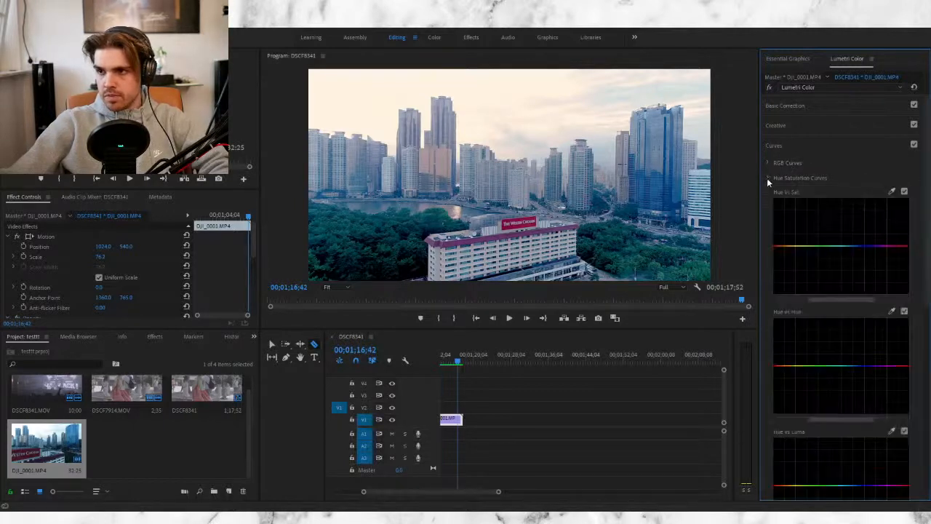
scroll(844, 255, "down", 5)
scroll(834, 259, "up", 5)
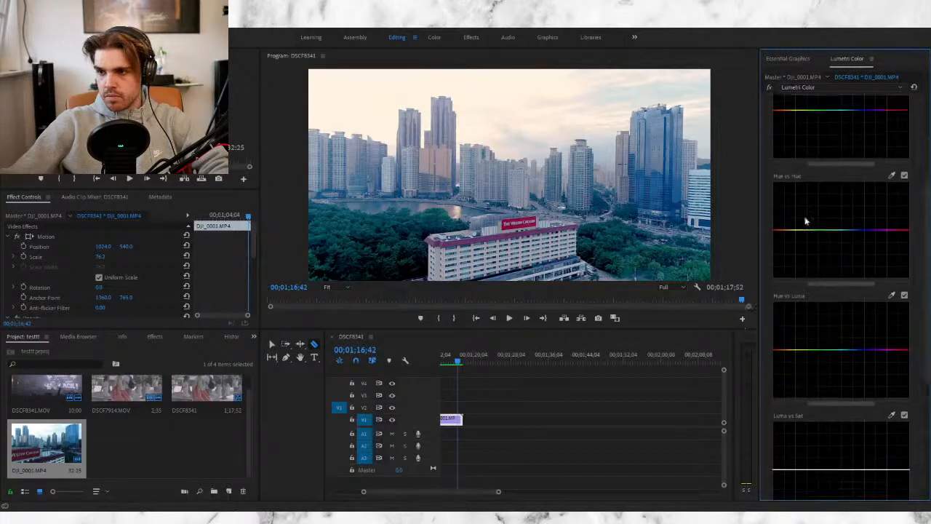
left_click(771, 182)
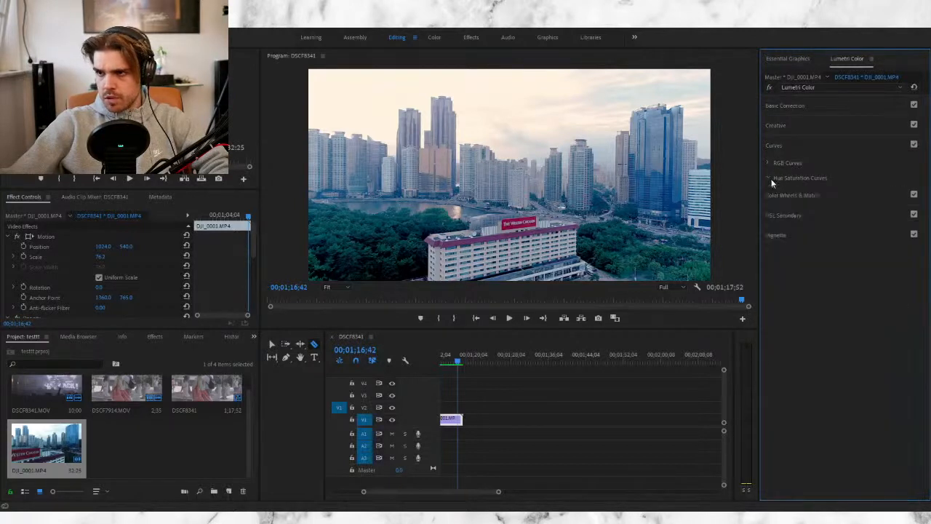
left_click(785, 214)
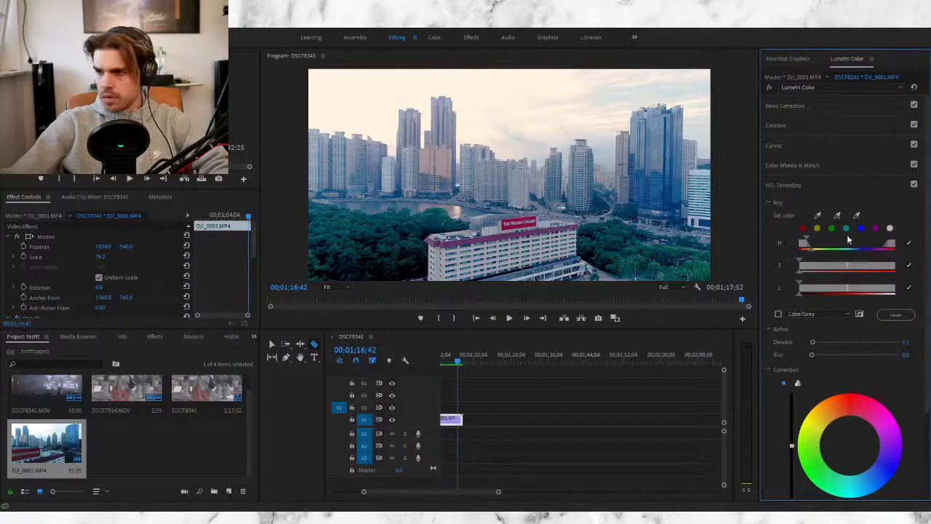
Step: Try to key the trees from a sampled colour and from the green preset with adjusted saturation and lightness ranges
left_click(389, 242)
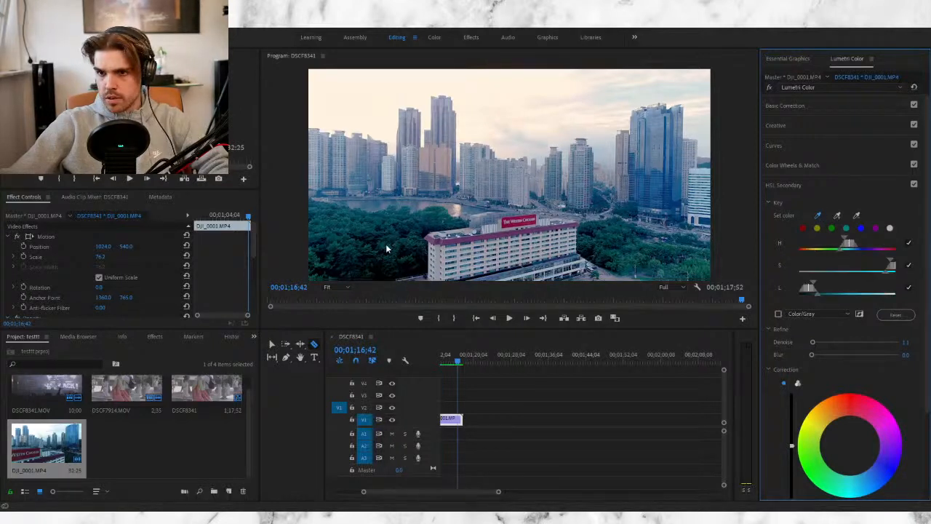
left_click(833, 230)
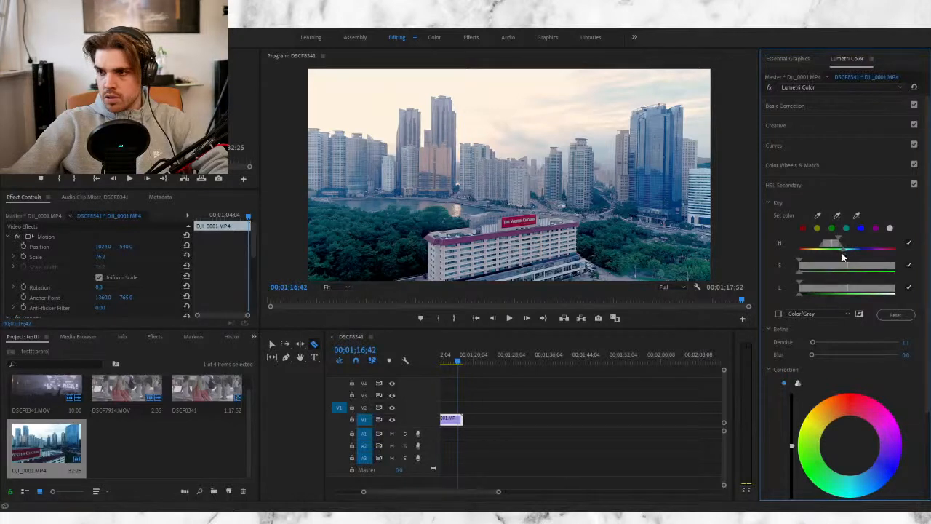
left_click_drag(800, 275, 801, 295)
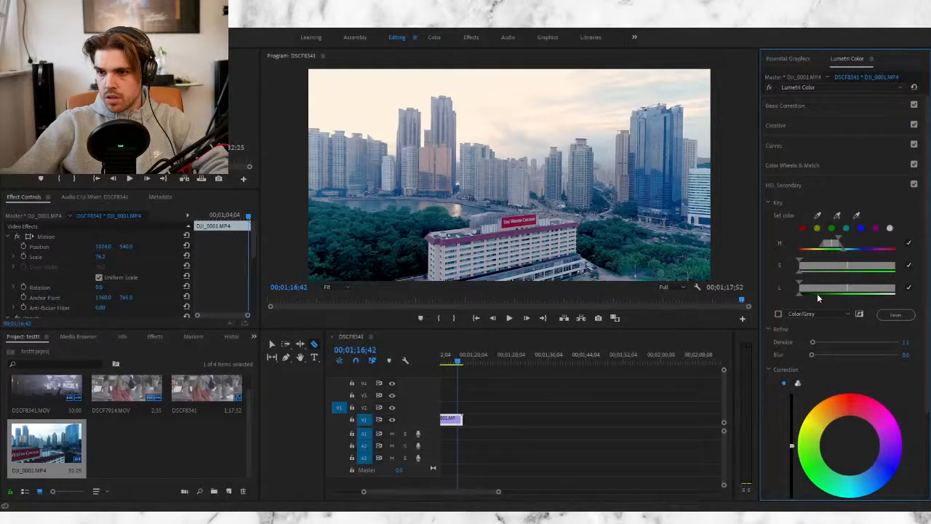
left_click_drag(810, 294, 829, 294)
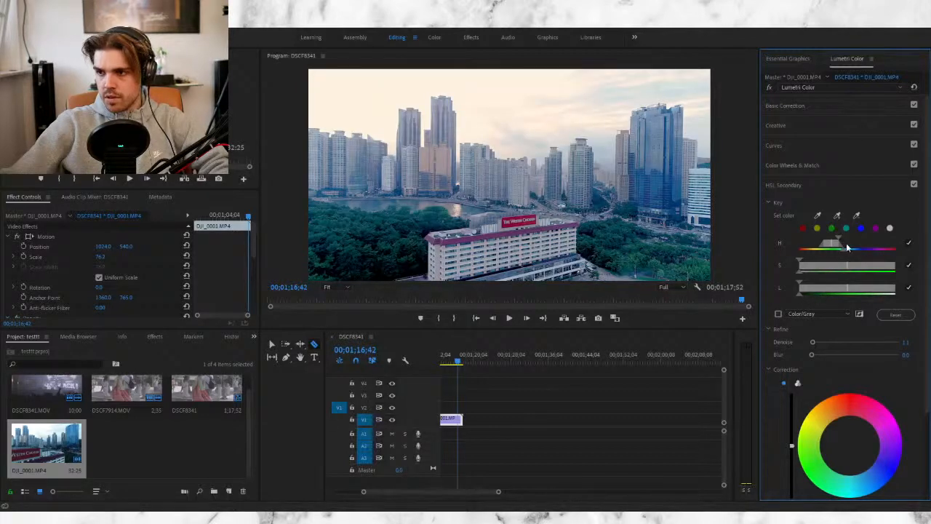
left_click_drag(801, 288, 838, 269)
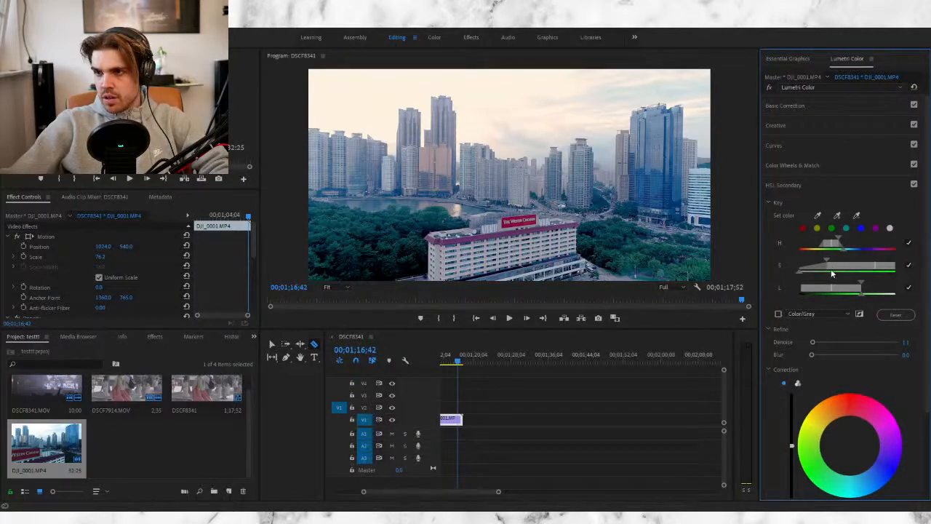
Step: Key the greens with the green preset, raise the lower saturation limit, shift the correction towards yellow-green and set Denoise to 11.0
left_click(831, 227)
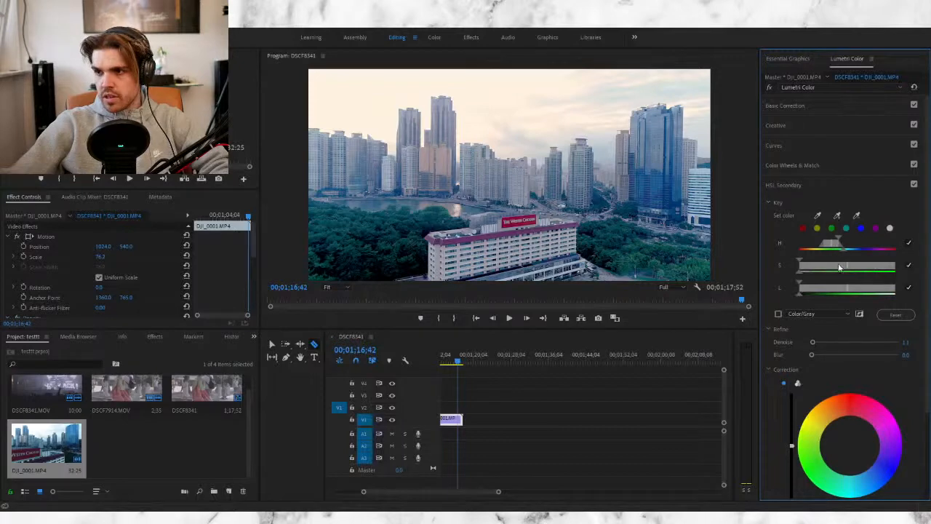
left_click_drag(839, 268, 856, 268)
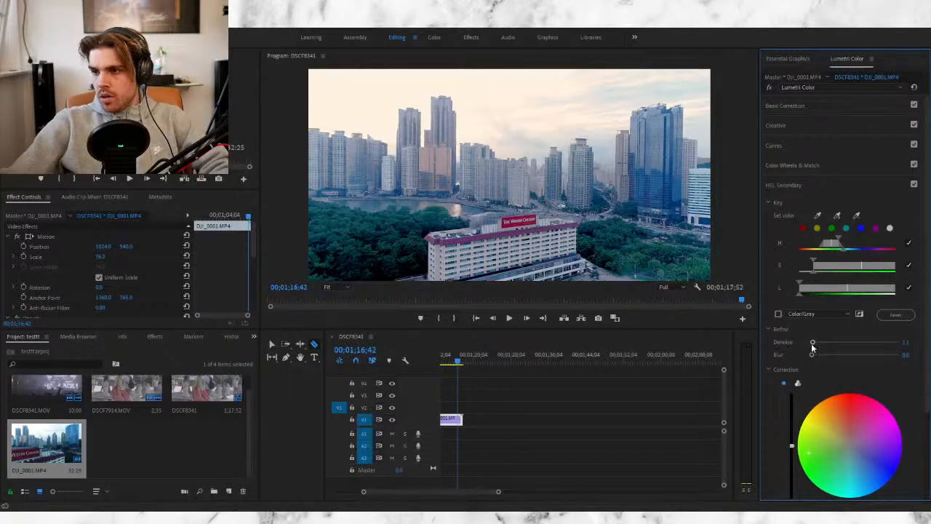
left_click_drag(812, 341, 822, 341)
Step: Play back the graded drone clip near its end and at 00;00;55;55, stopping at 00;01;02;15 to check the tree colour
key("space")
key("space")
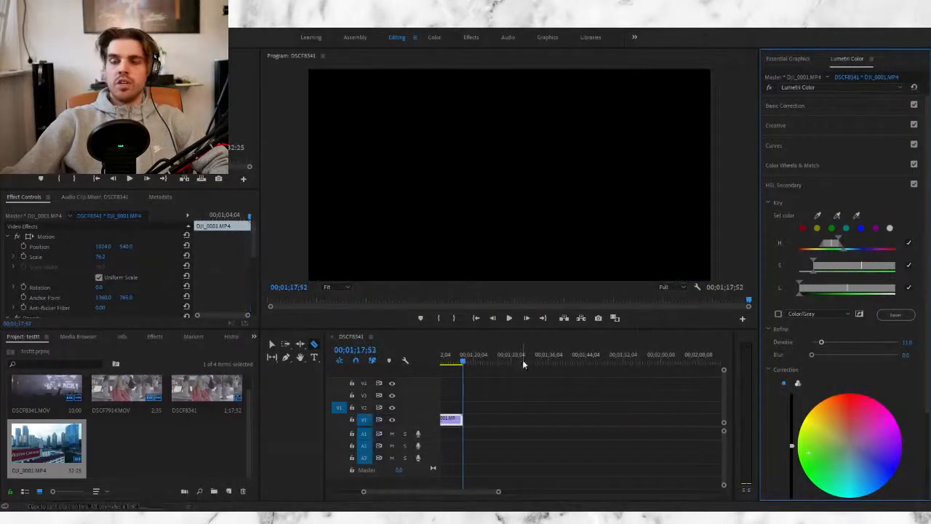
left_click(447, 359)
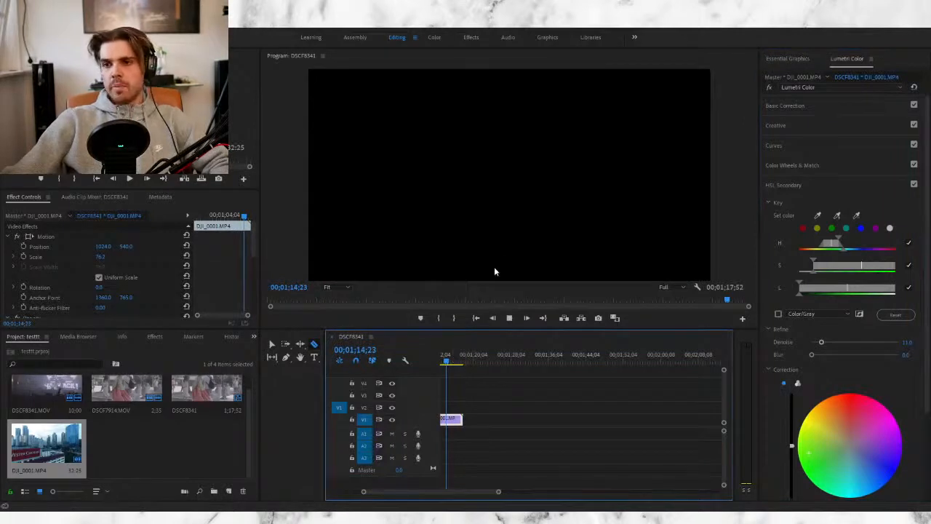
scroll(469, 340, "up", 5)
key("space")
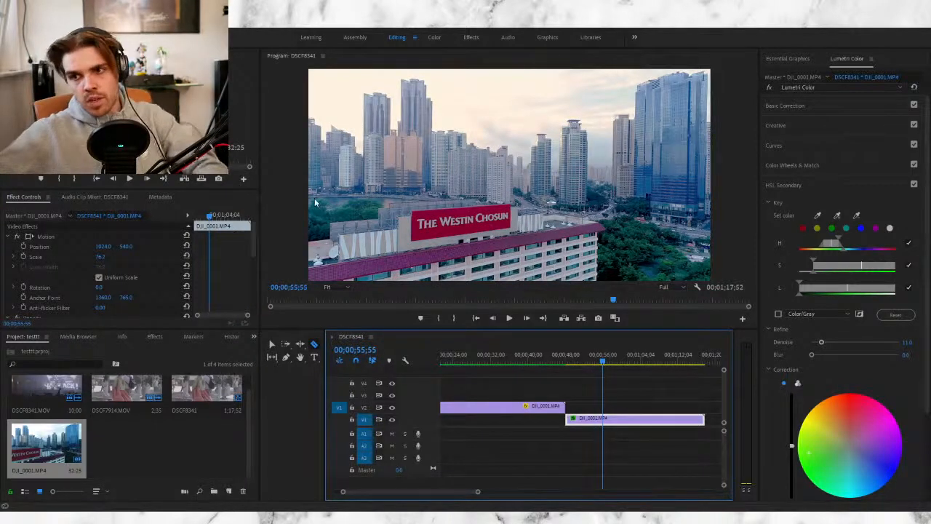
key("space")
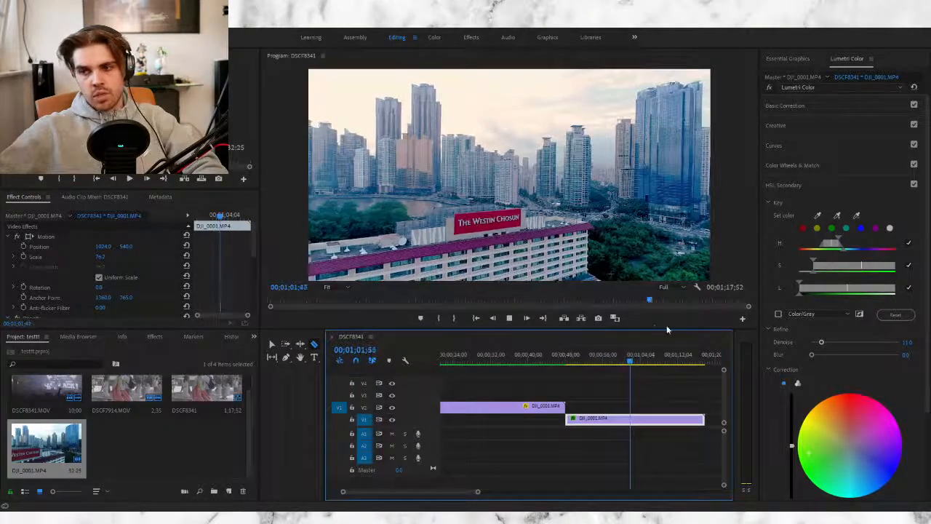
key("space")
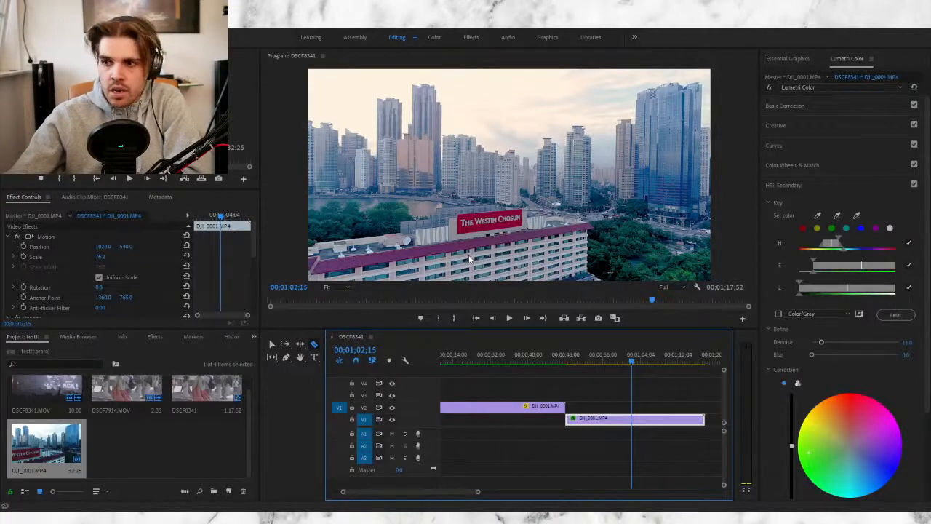
Step: Compare the ungraded drone copy at 00;00;37;41, 00;00;36;08 and 00;00;41;25 with the graded clip around 00;00;53;38
left_click(506, 357)
left_click(582, 362)
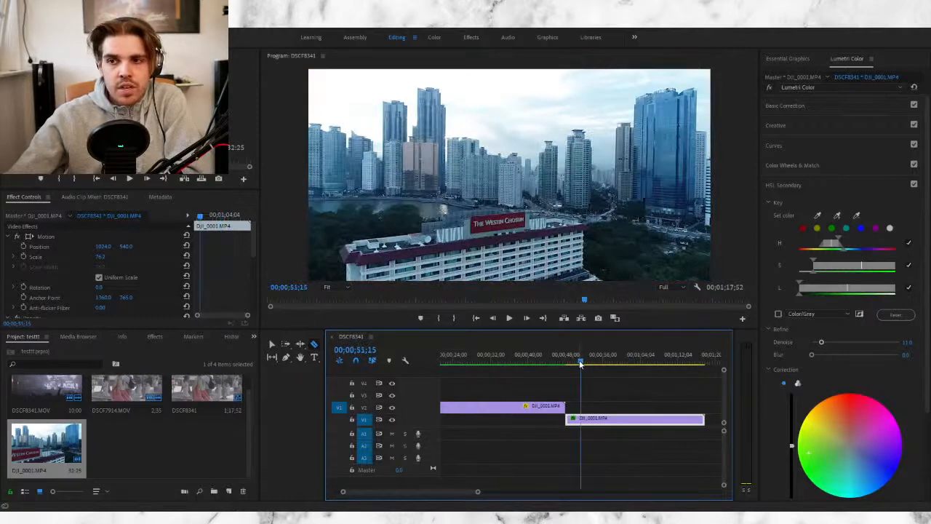
left_click(518, 362)
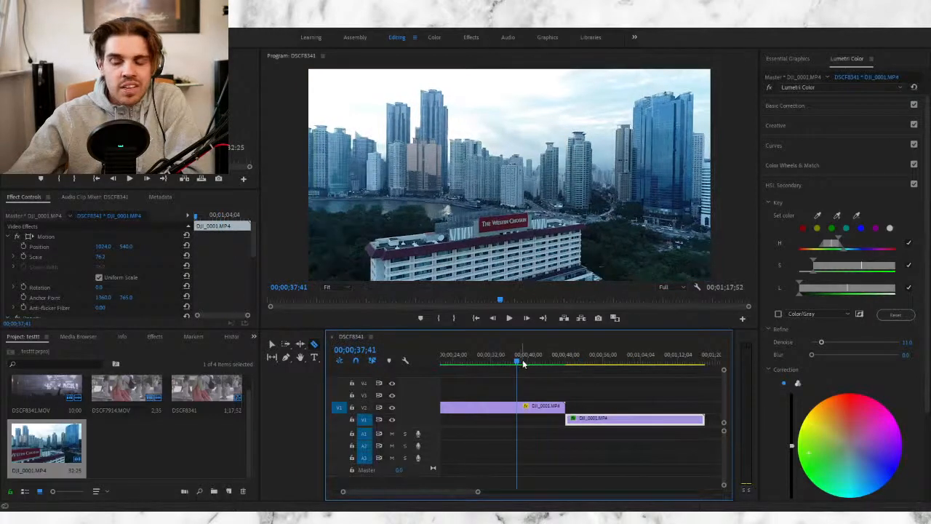
left_click(590, 362)
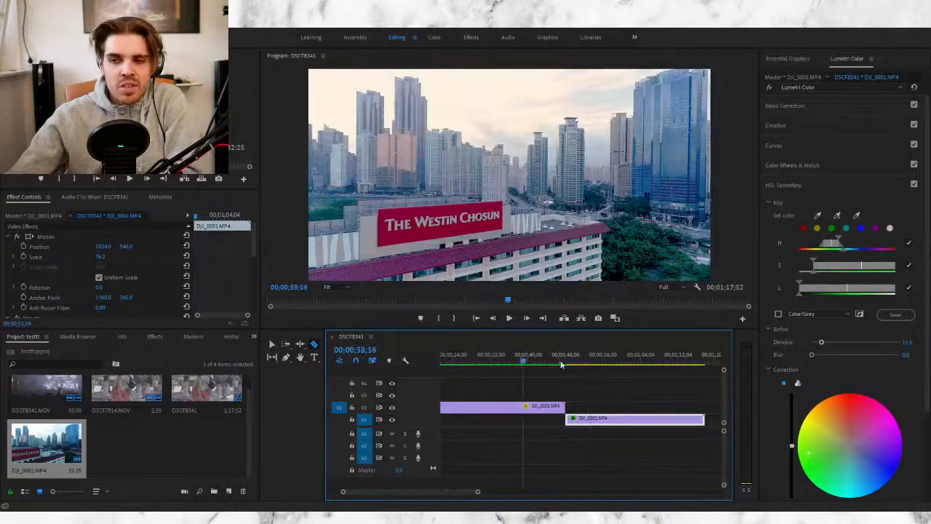
left_click(512, 362)
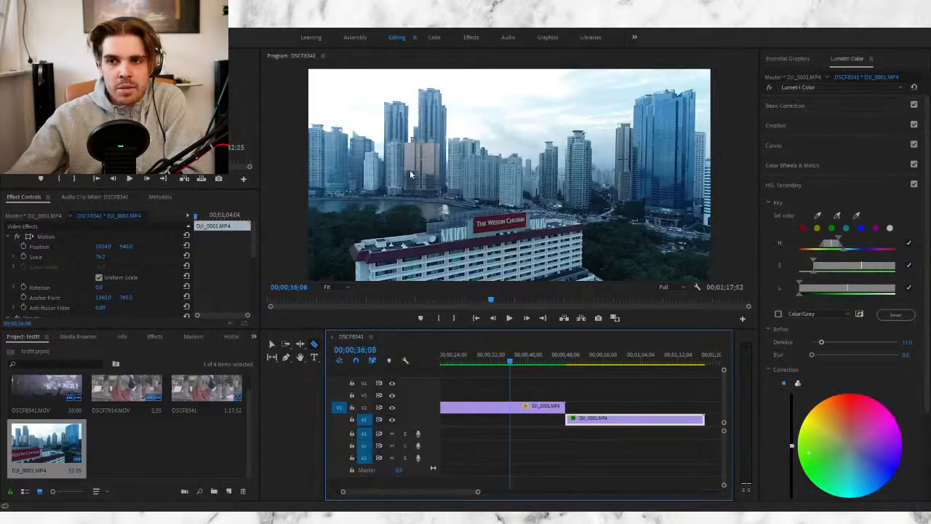
left_click(592, 361)
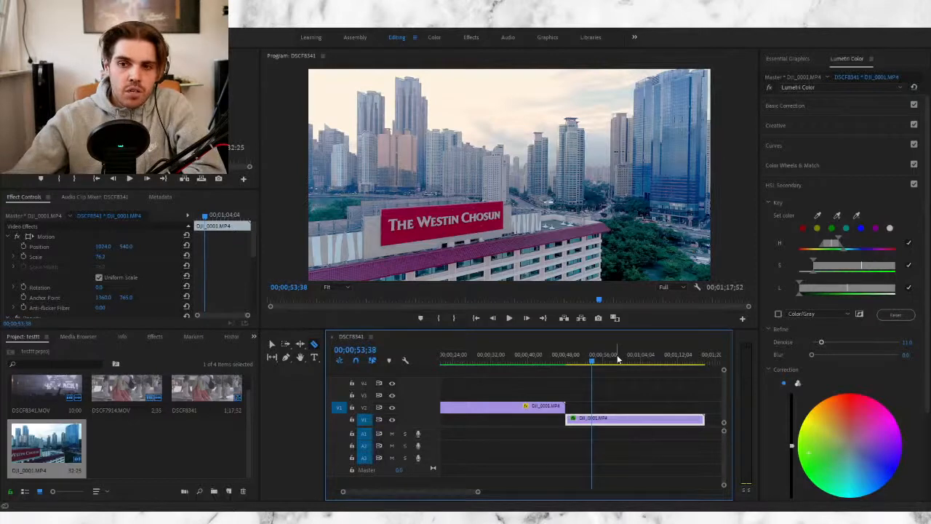
left_click(521, 361)
mouse_move(521, 361)
left_mouse_down()
mouse_move(585, 361)
mouse_move(535, 361)
left_mouse_up()
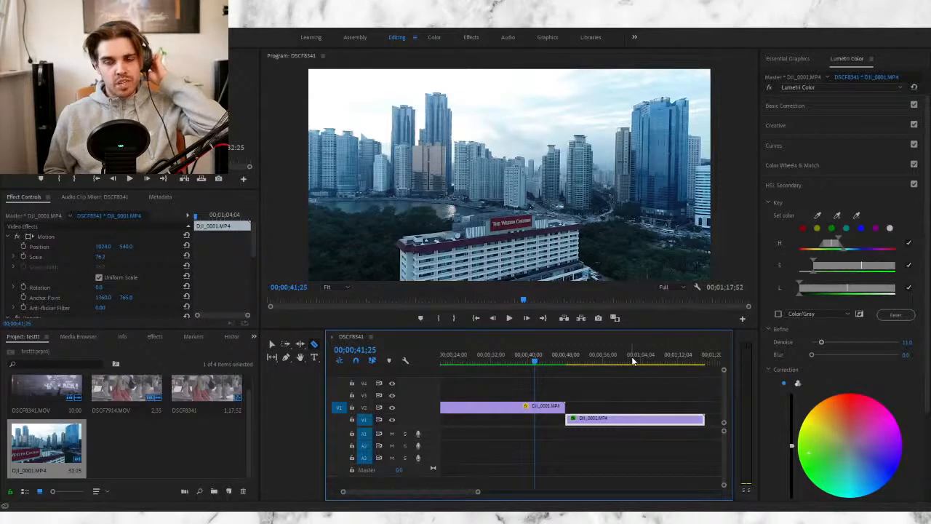
Step: Play the ungraded drone copy from about 00;00;34, then view the graded clip at 00;00;58;05 and 00;01;06;55
left_click(500, 358)
key("space")
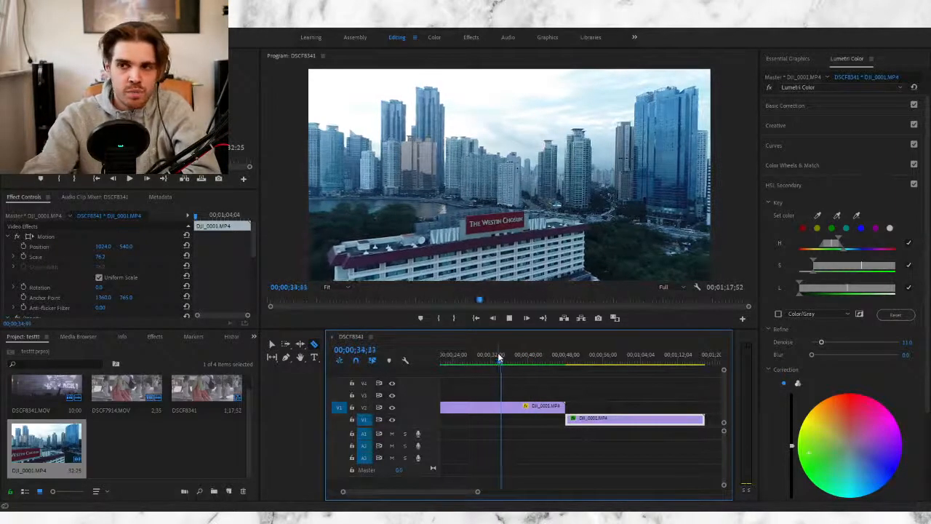
left_click_drag(500, 357, 612, 358)
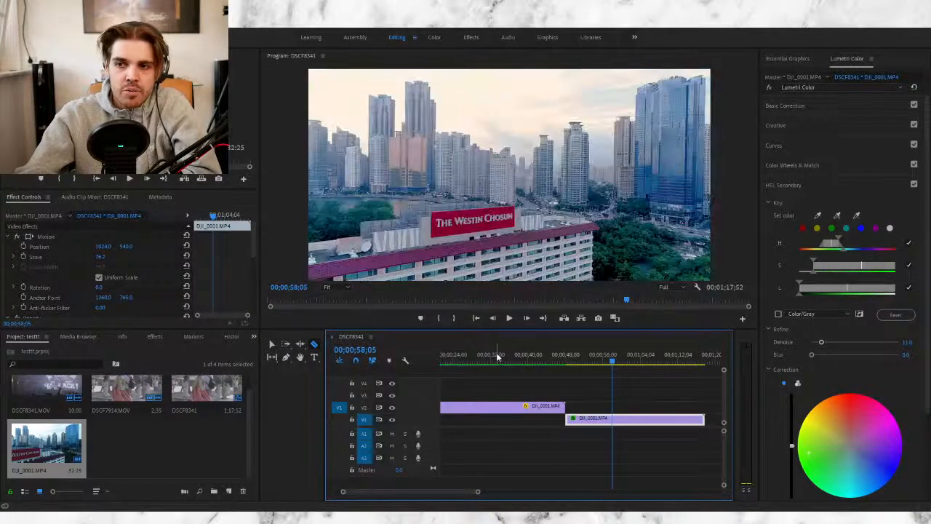
left_click(653, 357)
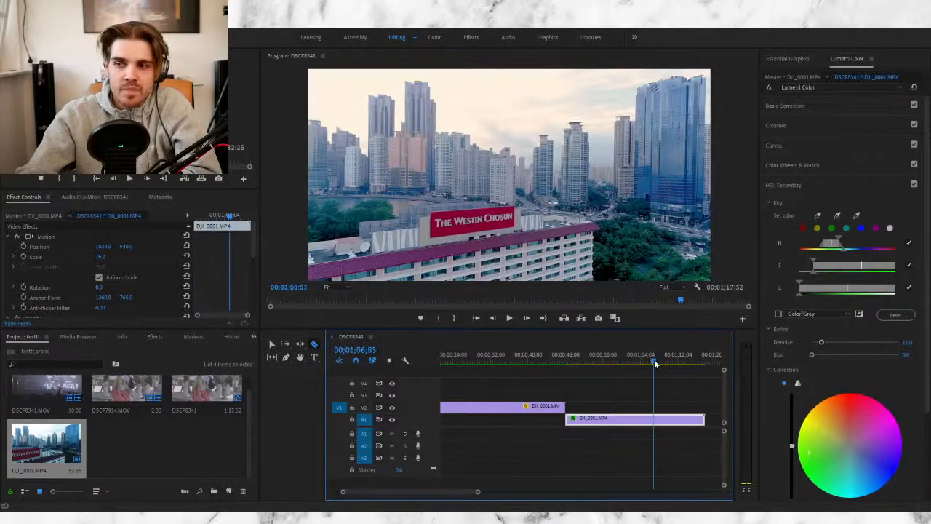
Step: Alternate between the matching ungraded drone frame near 00;00;43 and the graded one near 00;01;14;17, with the whole sequence in view
left_click(509, 358)
left_click_drag(477, 491, 507, 492)
left_click(556, 358)
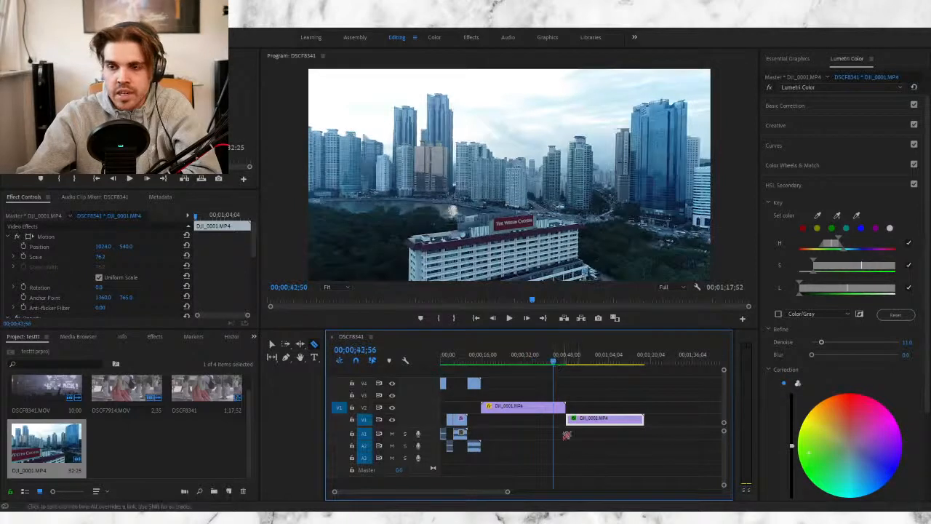
left_click(559, 360)
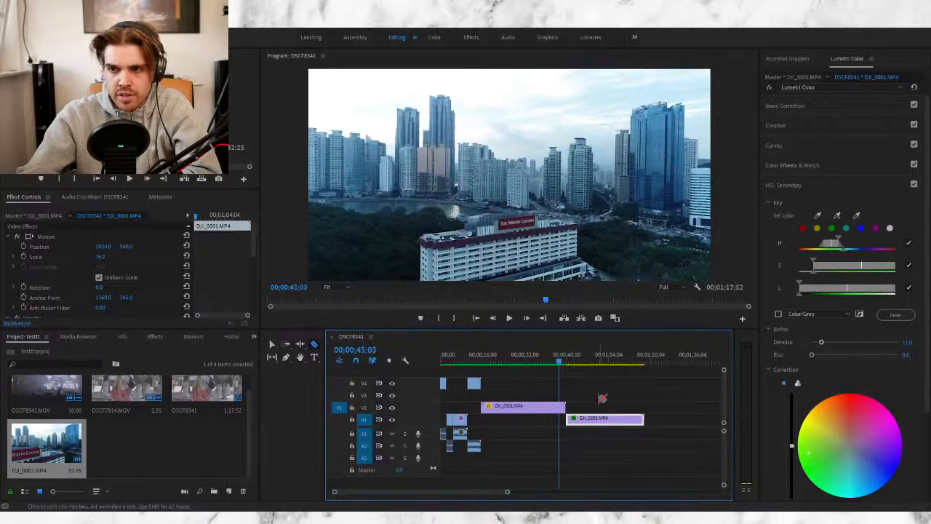
left_click(635, 358)
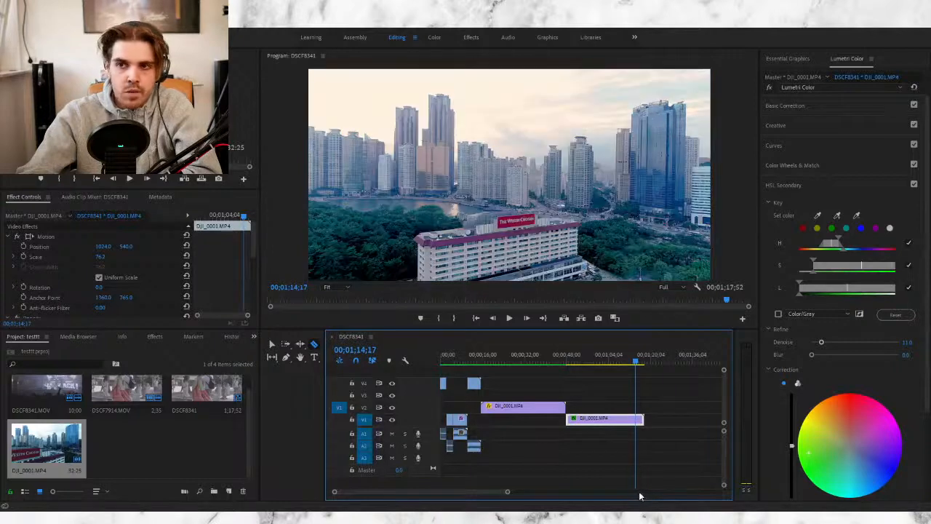
left_click(557, 358)
left_click(635, 358)
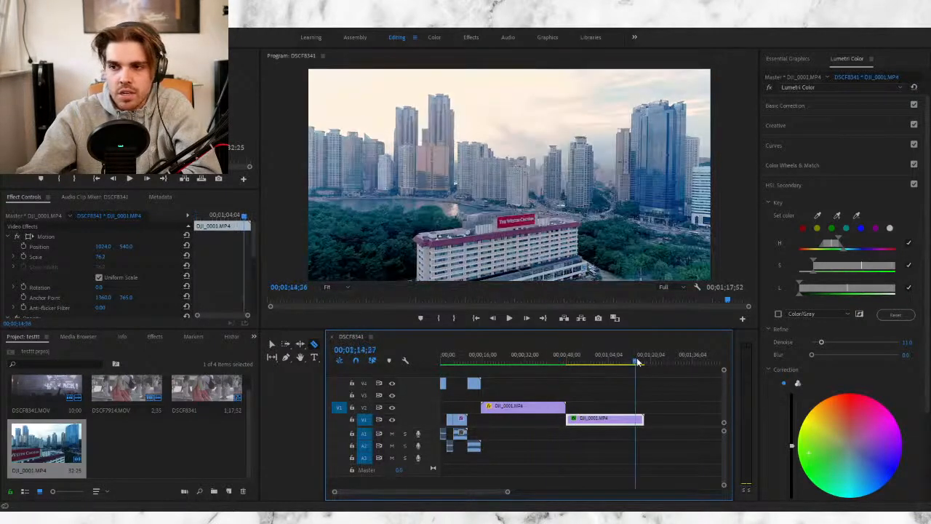
left_click(556, 358)
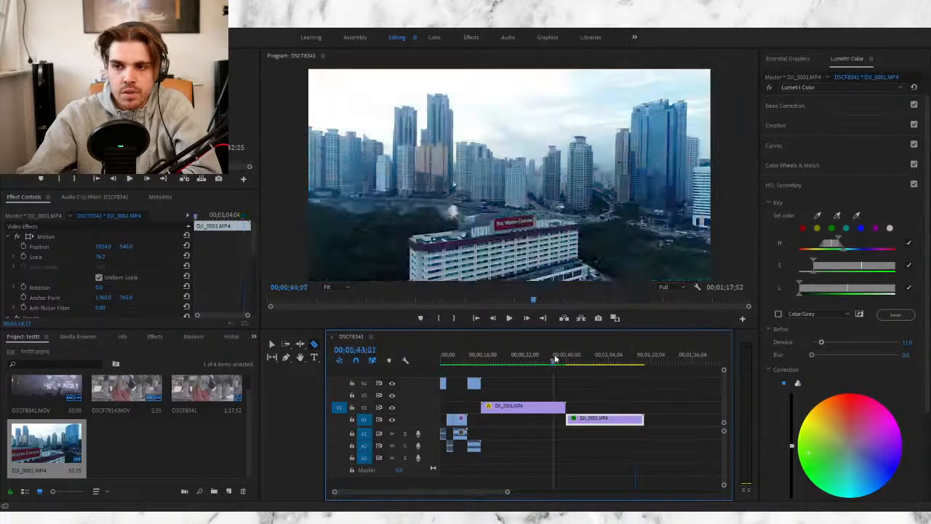
Step: Compare the ungraded drone copy at 00;00;32;52, 00;00;36;55 and 00;00;43;23 with the graded clip at 00;01;13;55 and near 00;01;14;17
left_click(636, 359)
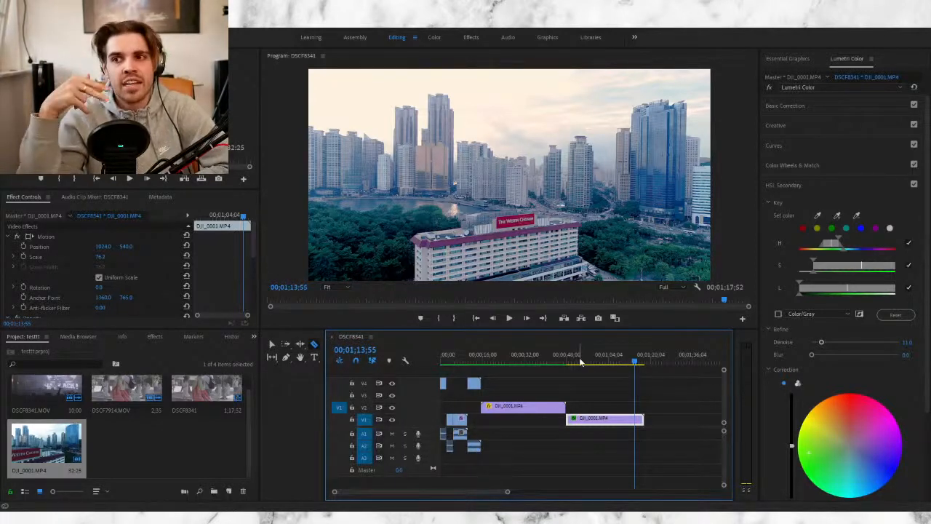
left_click(527, 359)
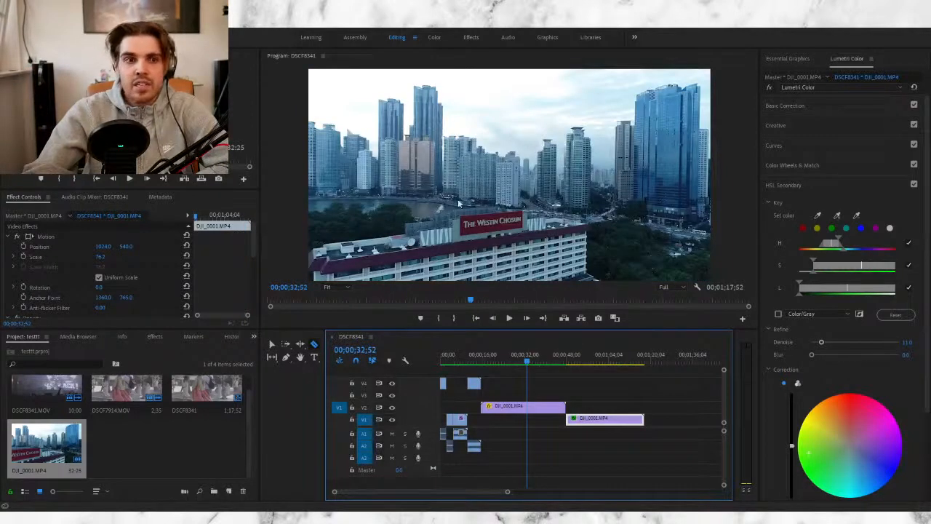
left_click(539, 360)
left_click(539, 361)
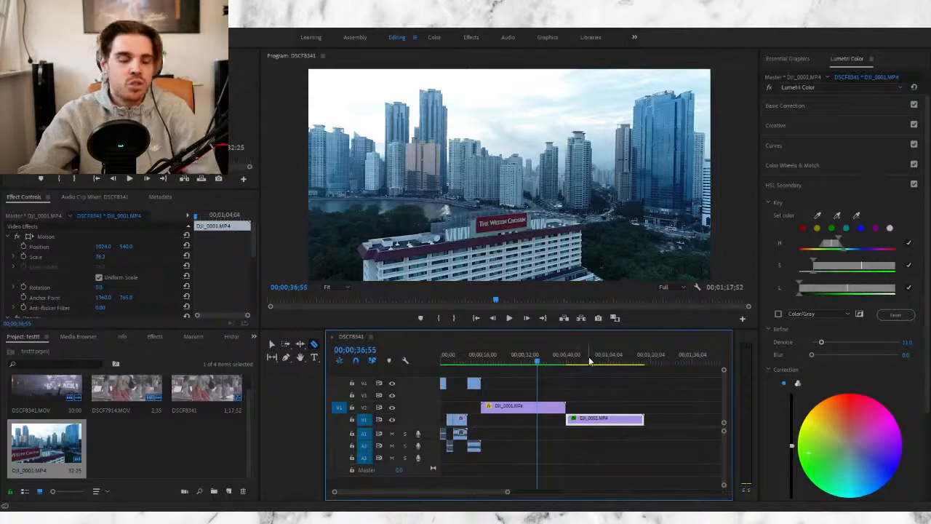
left_click(587, 364)
left_click(558, 360)
left_click(638, 356)
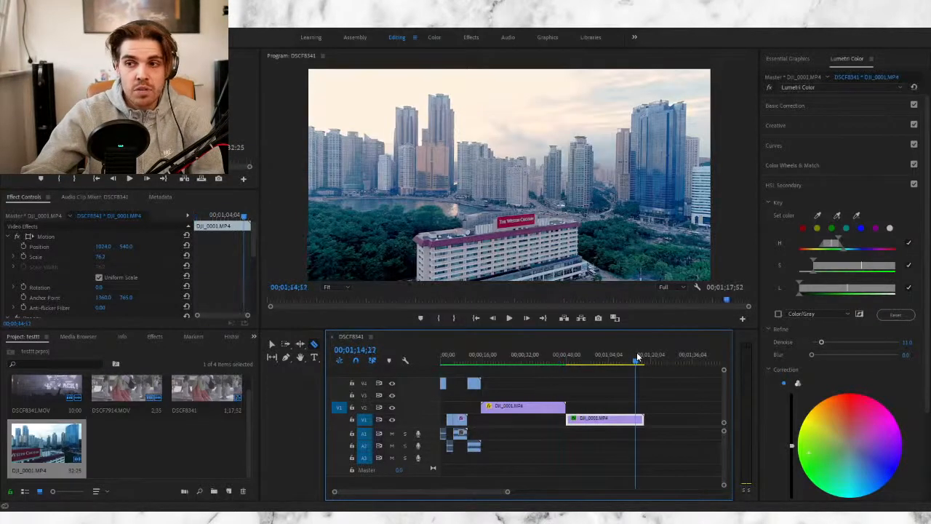
left_click(555, 358)
Step: Return to the sequence start and delete the audio of the two concert clips while keeping their video
mouse_move(507, 492)
left_mouse_down()
mouse_move(491, 492)
mouse_move(501, 492)
left_mouse_up()
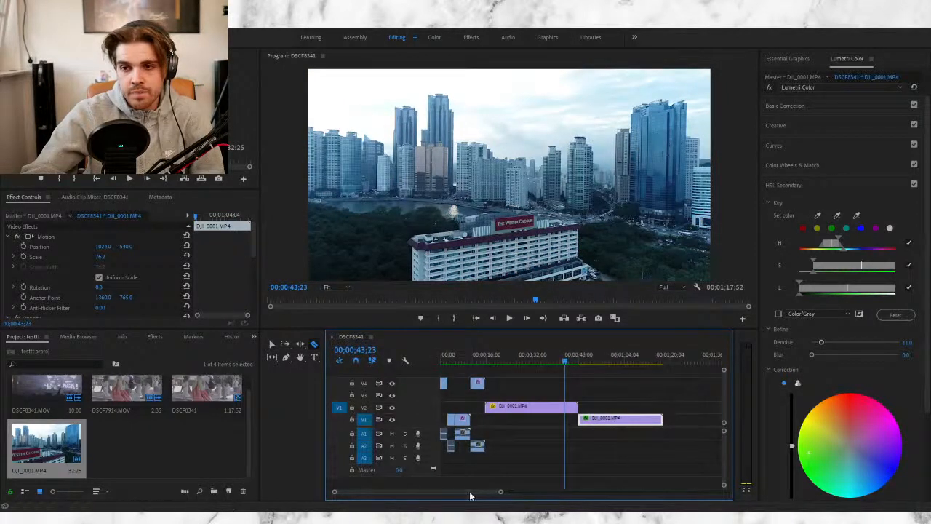
left_click(443, 383)
left_click(437, 361)
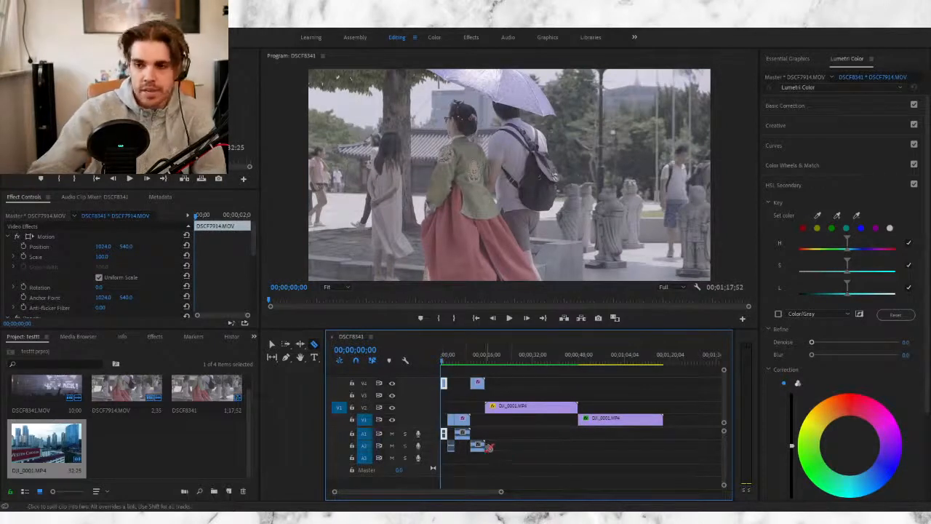
left_click(465, 437)
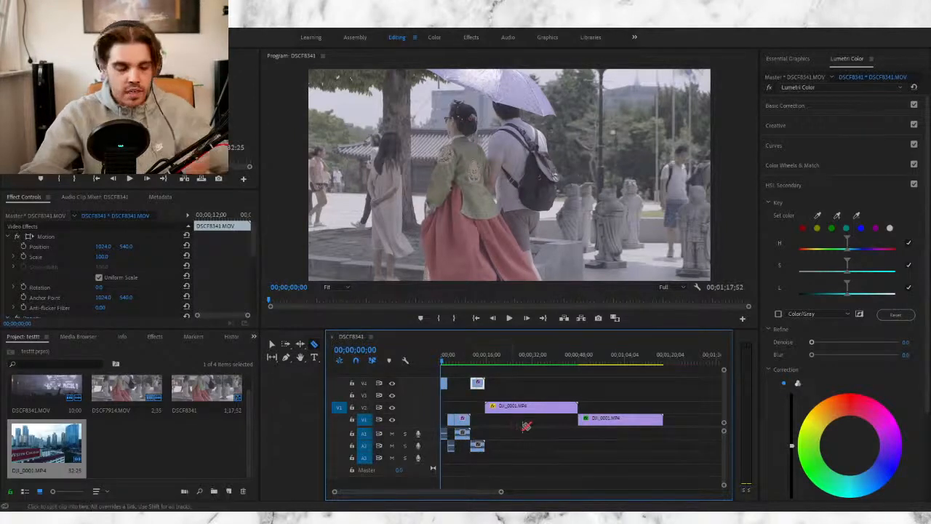
key("v")
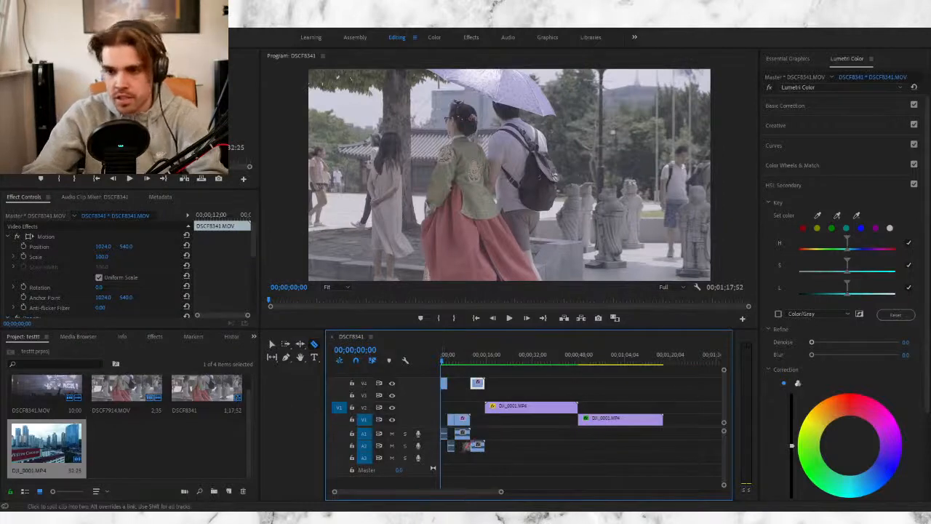
left_click(465, 442)
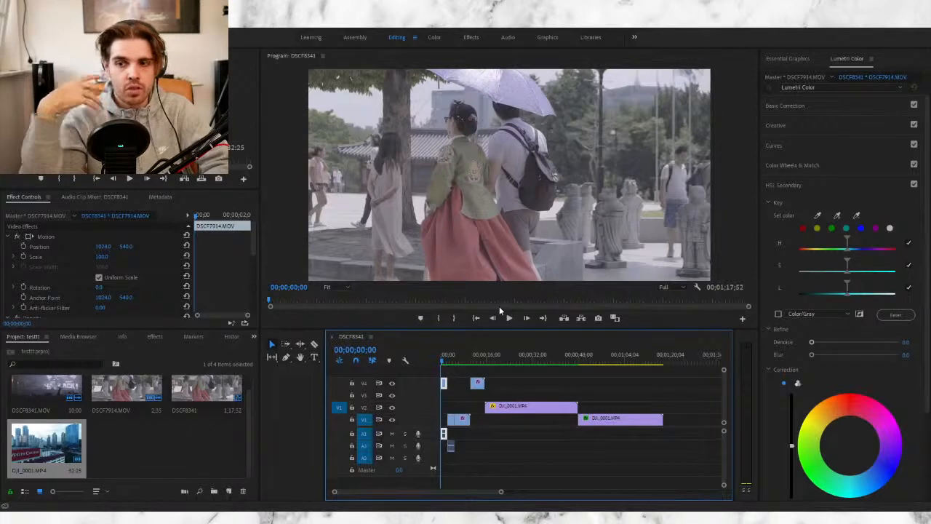
Step: Show the opening clip's Basic Correction settings and play the sequence from its start through to the graded drone clip
left_click(782, 106)
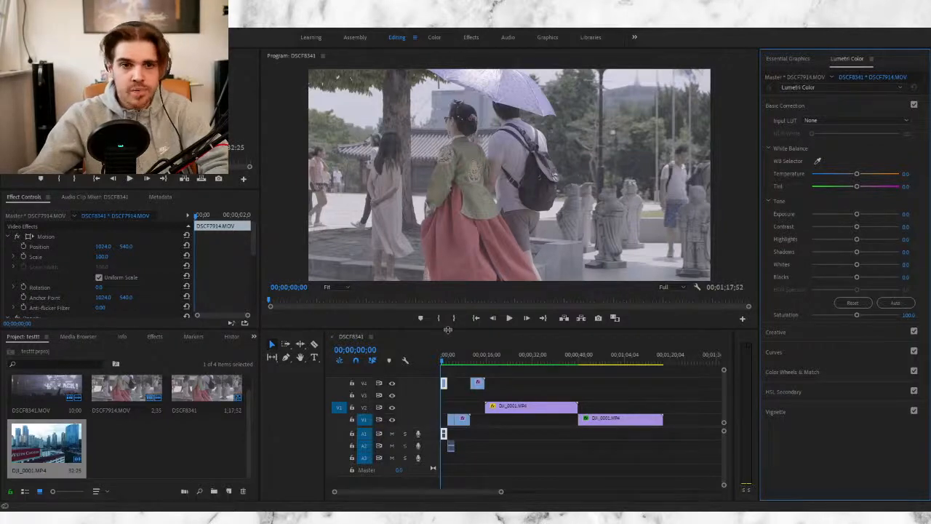
left_click(429, 358)
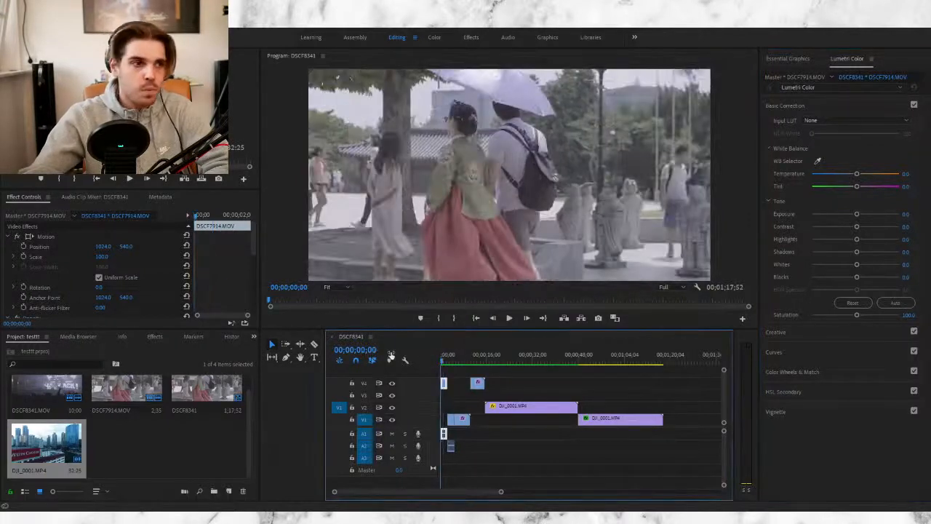
key("space")
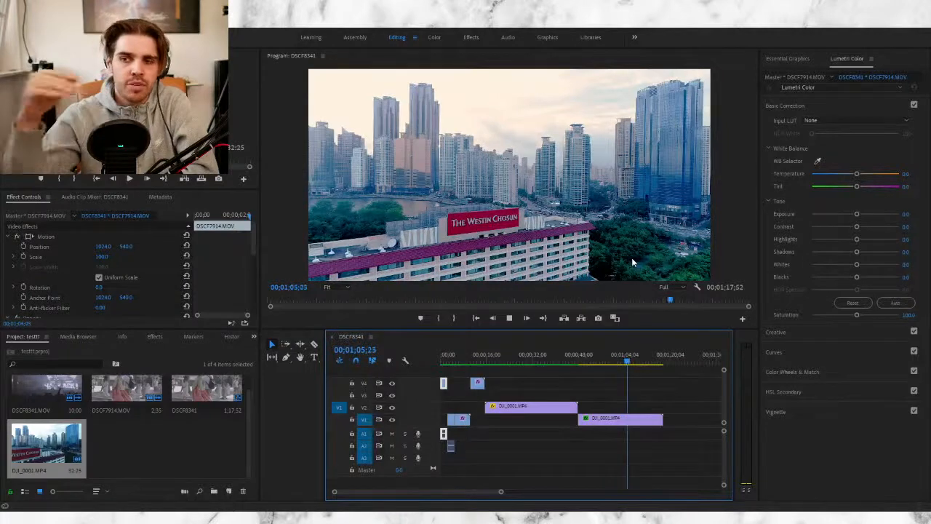
Step: Pause at 00;01;06;50 with the graded drone clip selected, and play it on to 00;01;10;00
left_click(514, 318)
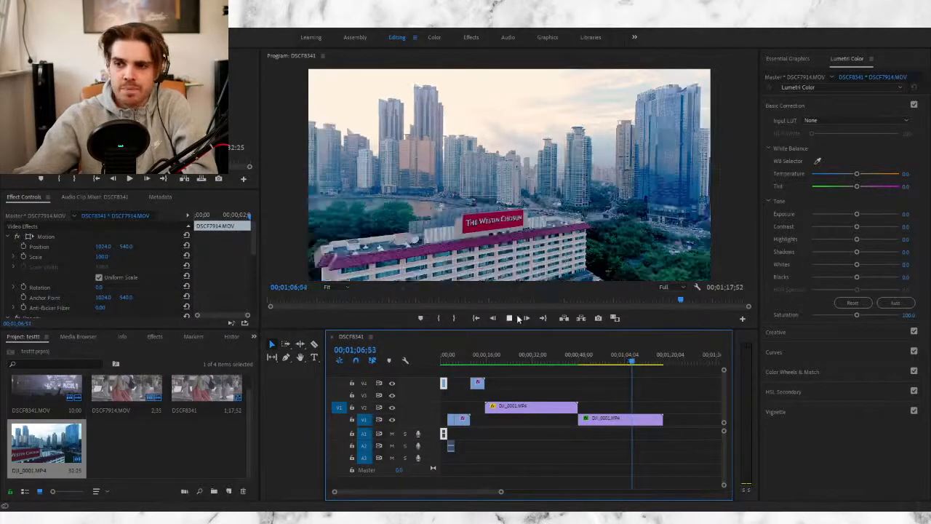
key("d")
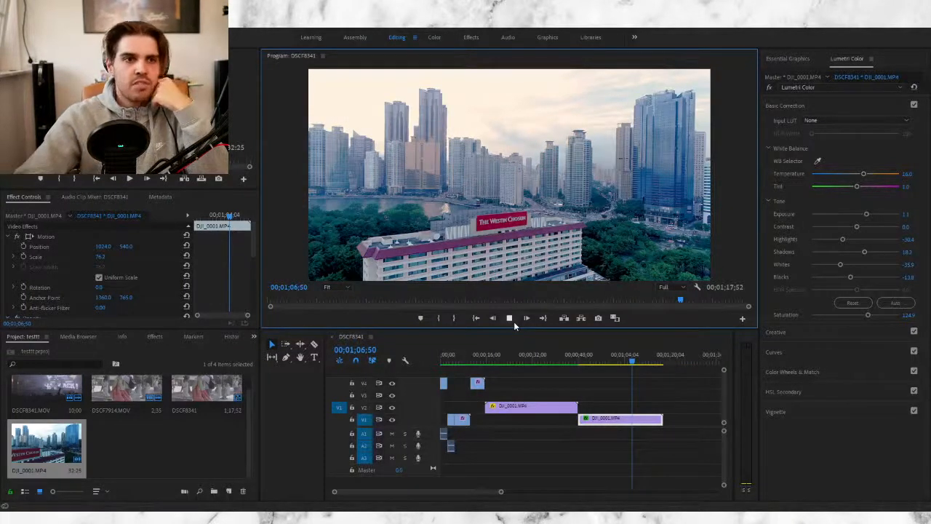
left_click(512, 320)
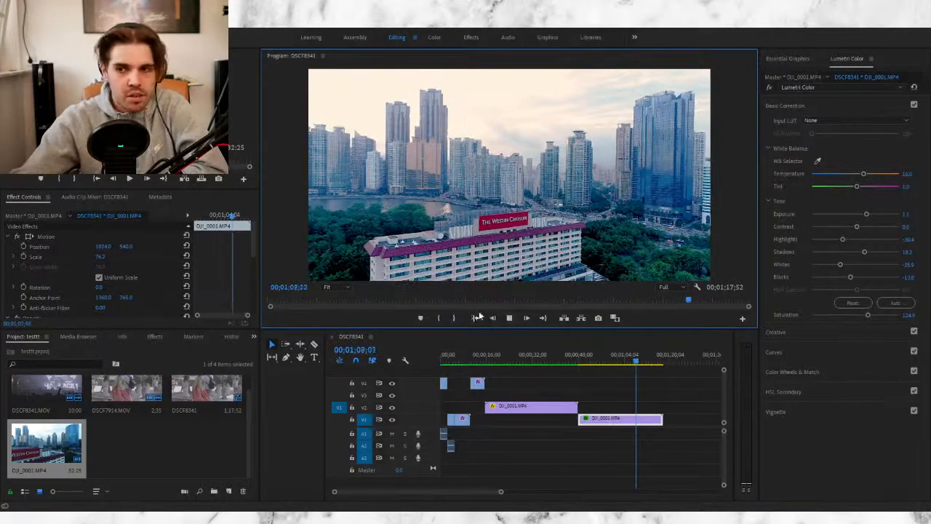
left_click(510, 318)
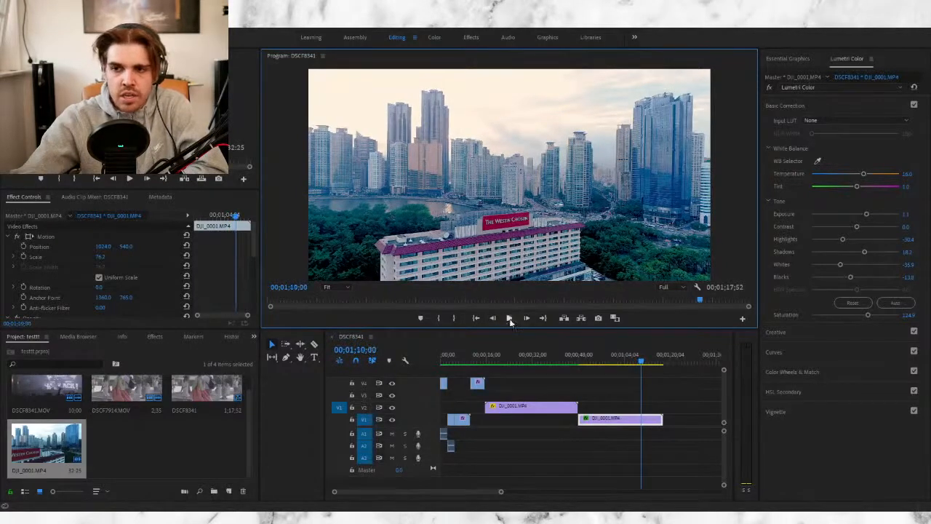
Step: Return the playhead to the opening clip at 00;00;00;00
left_click(444, 357)
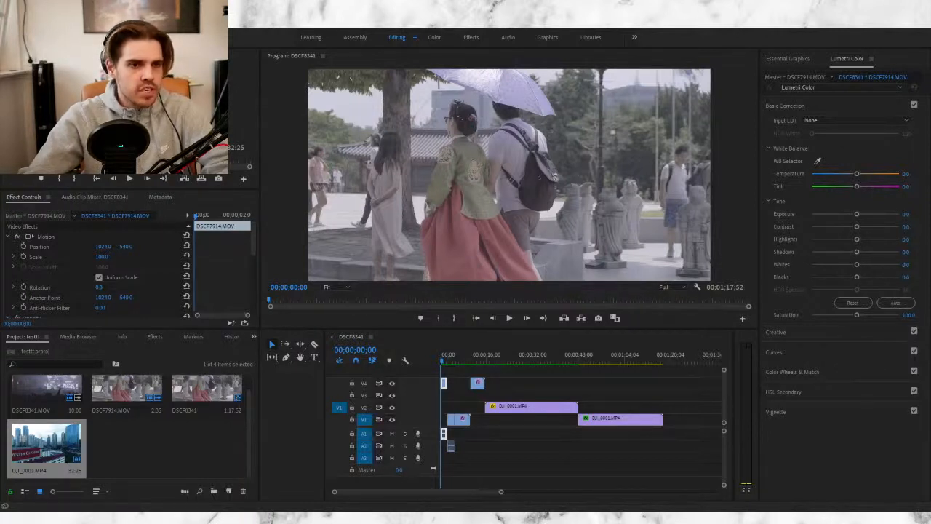
left_click(435, 361)
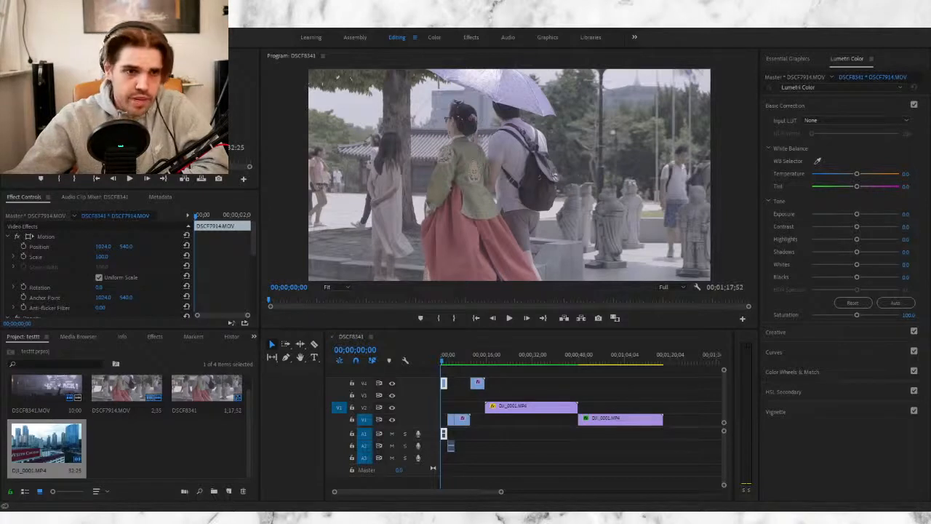
left_click(249, 401)
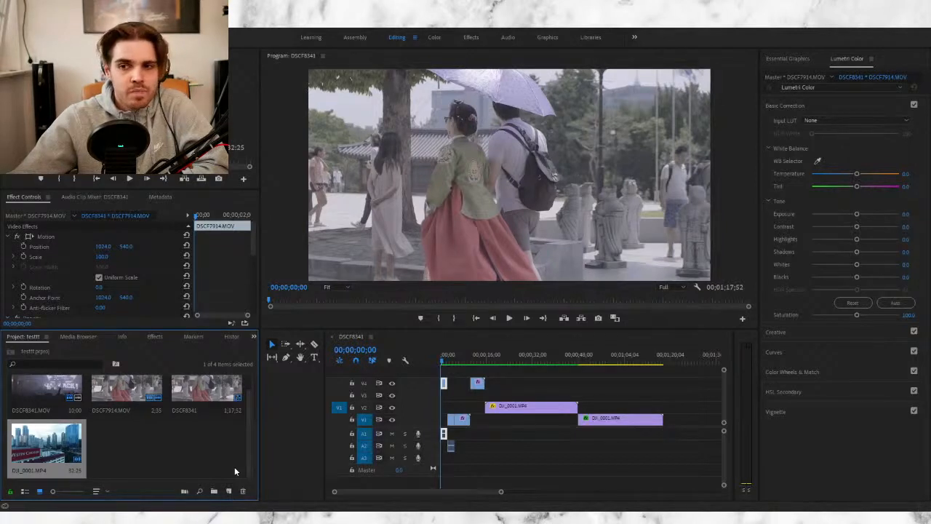
mouse_move(249, 461)
left_mouse_down()
mouse_move(249, 415)
mouse_move(249, 458)
left_mouse_up()
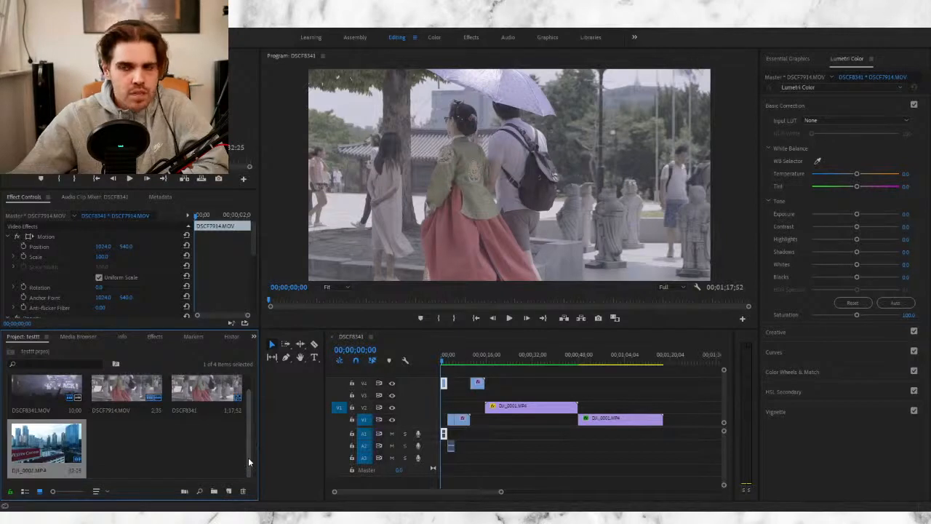